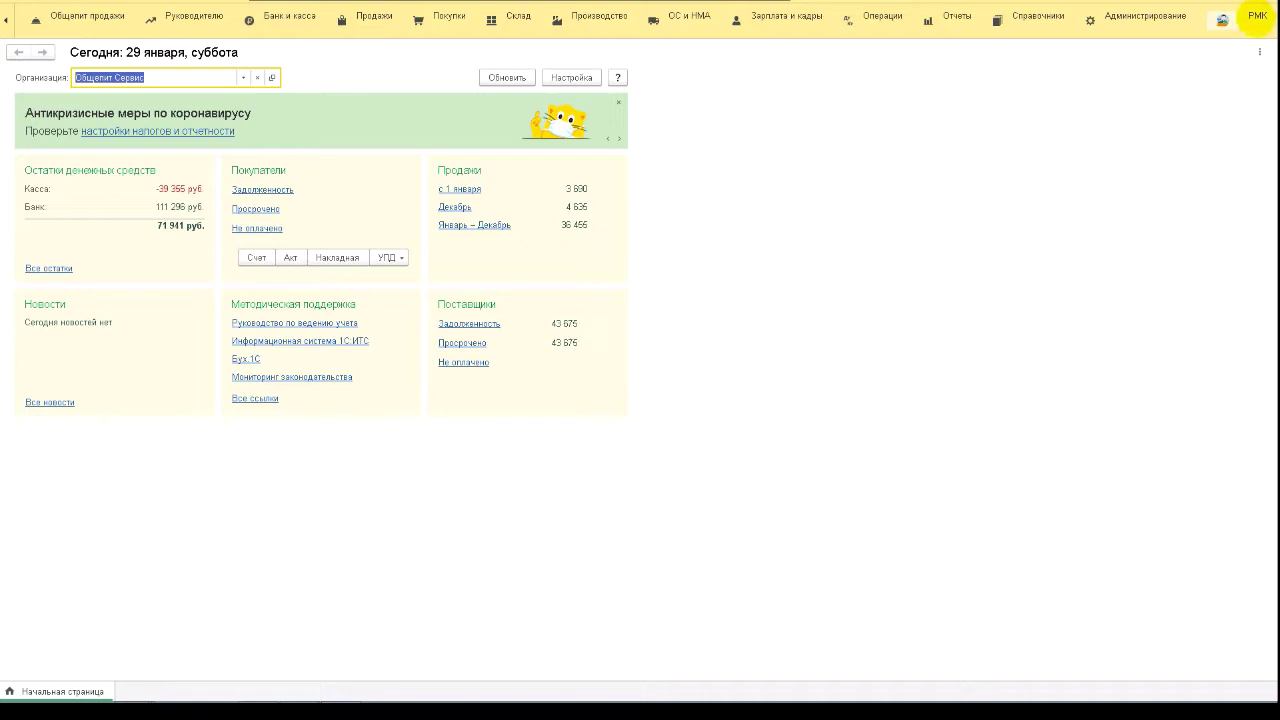
Open the cashier workplace (Рабочее место кассира), maximize it and dismiss its messages
left_click(1256, 16)
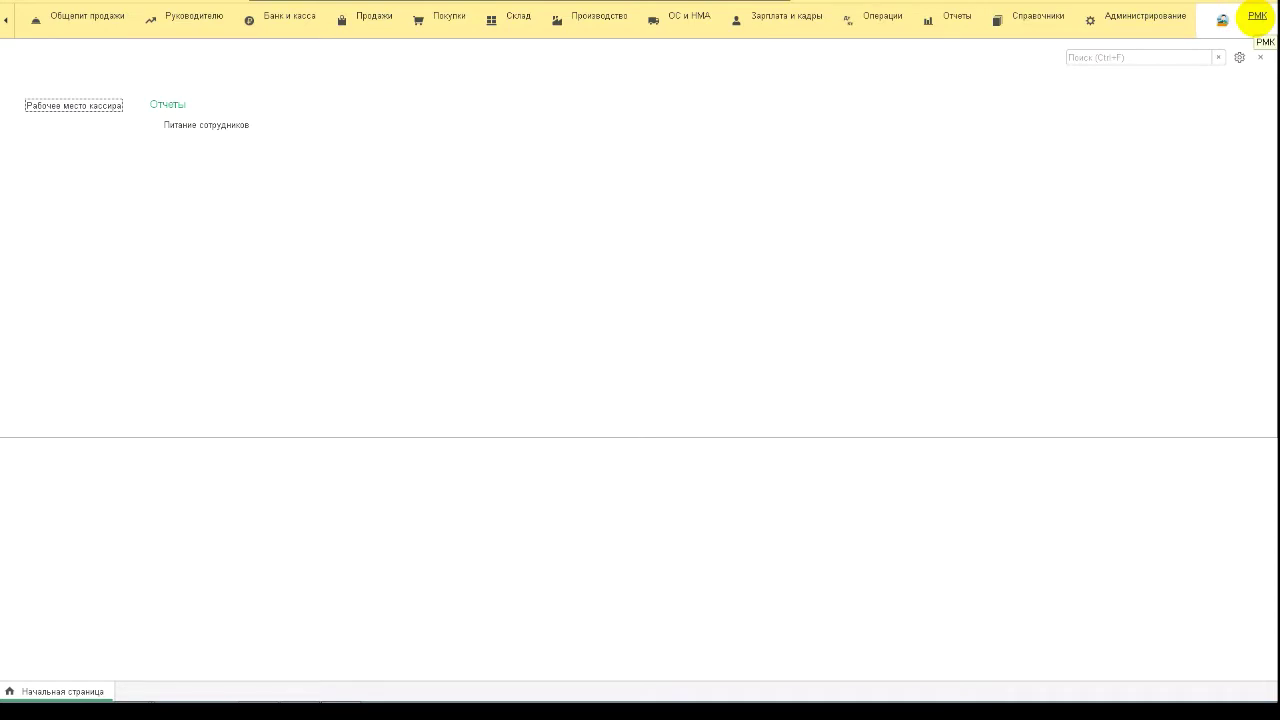
left_click(110, 104)
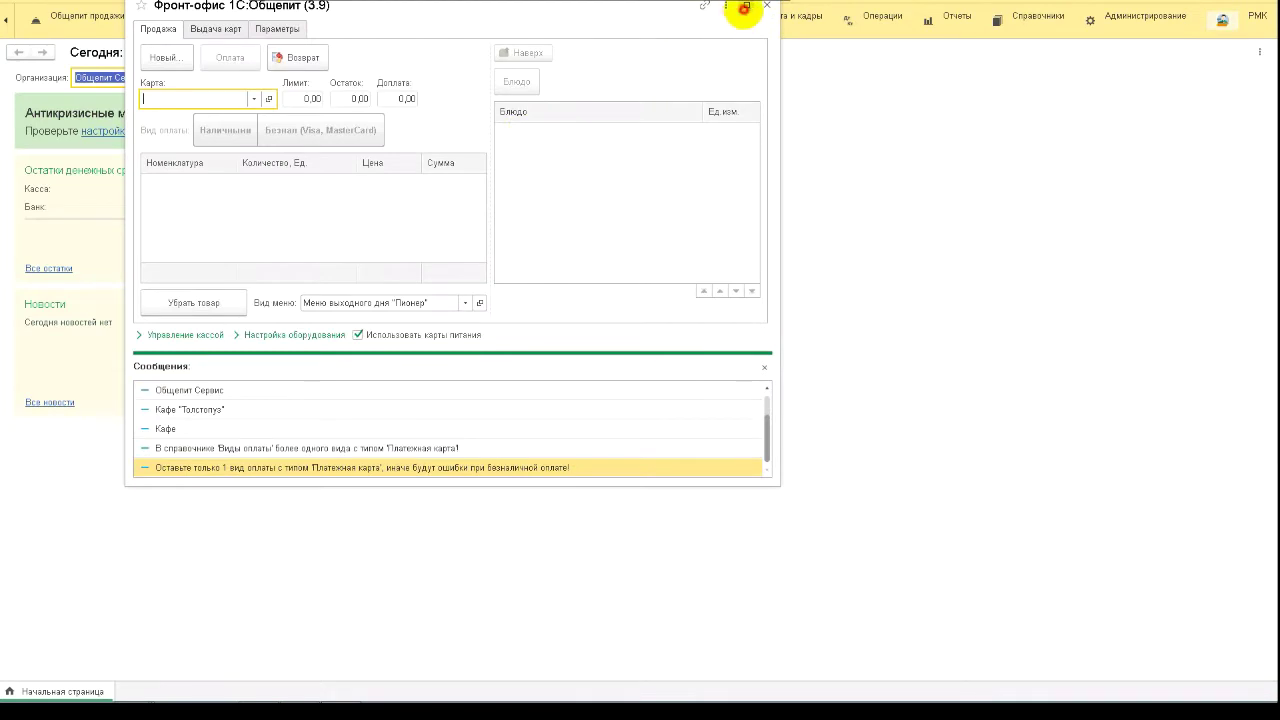
left_click(745, 7)
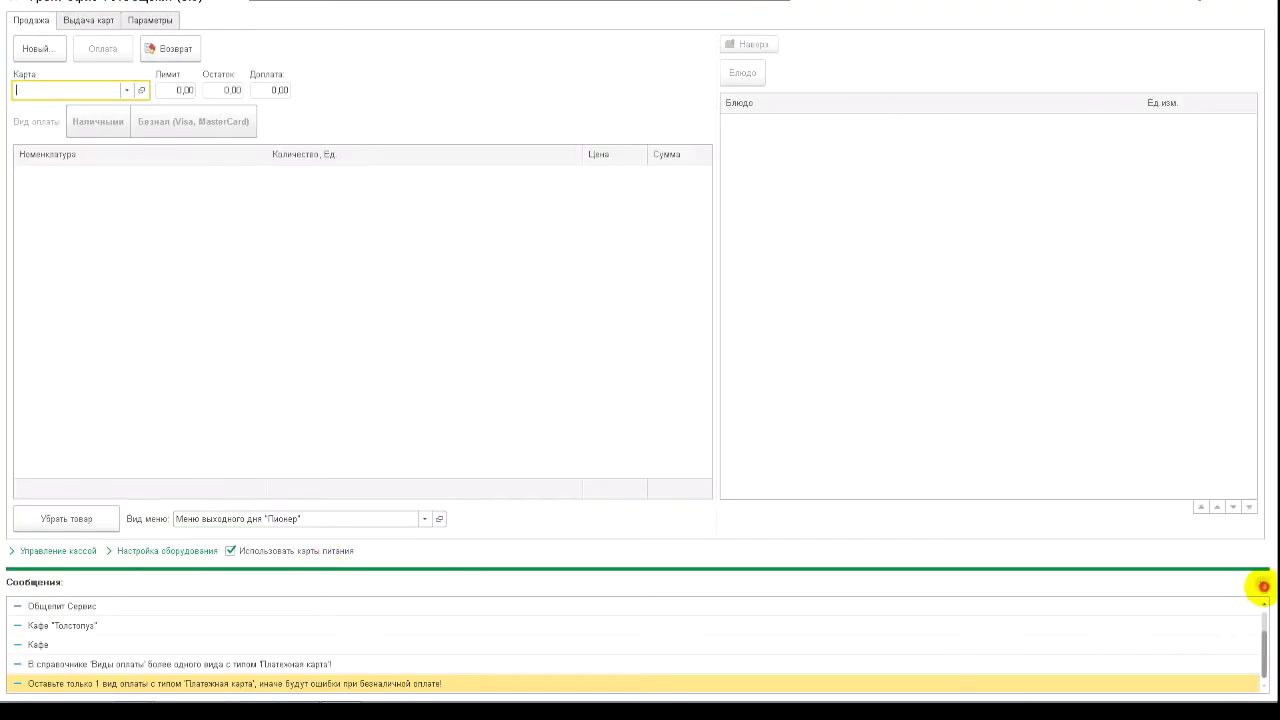
left_click(1261, 583)
left_click(222, 268)
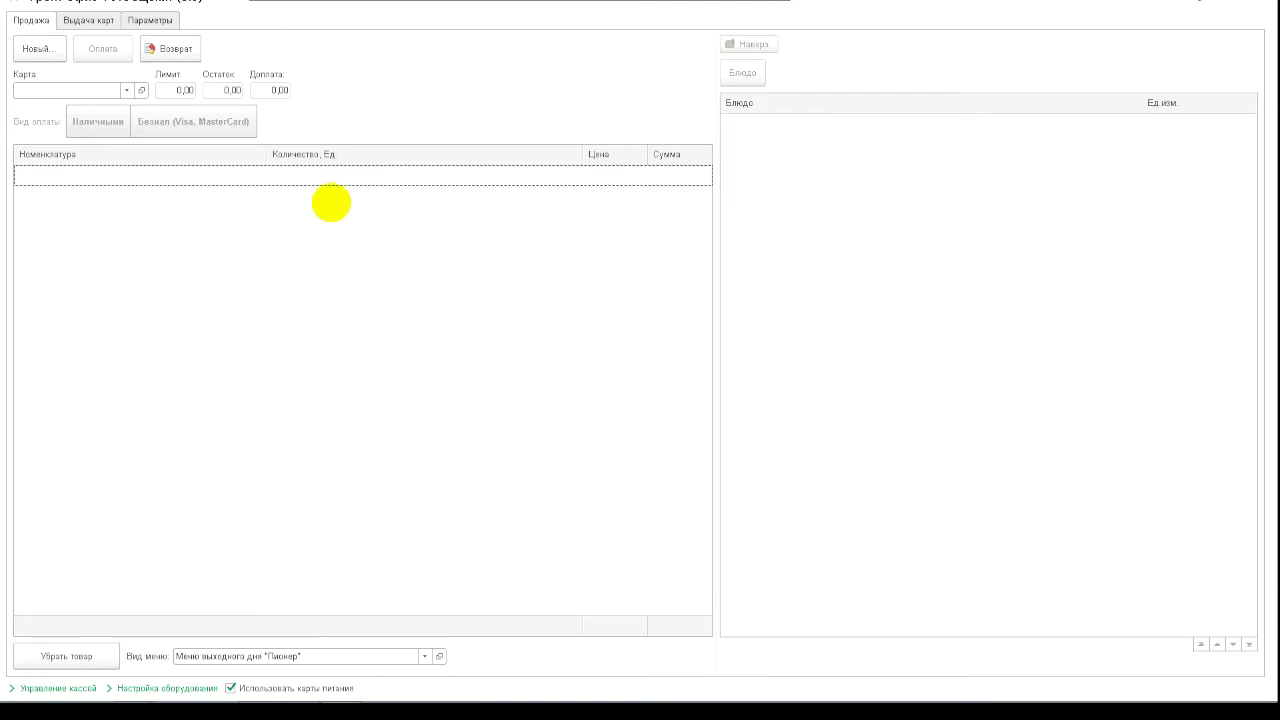
Start a new sale, turn off the use of meal cards and open the Блюдо dish group
left_click(40, 49)
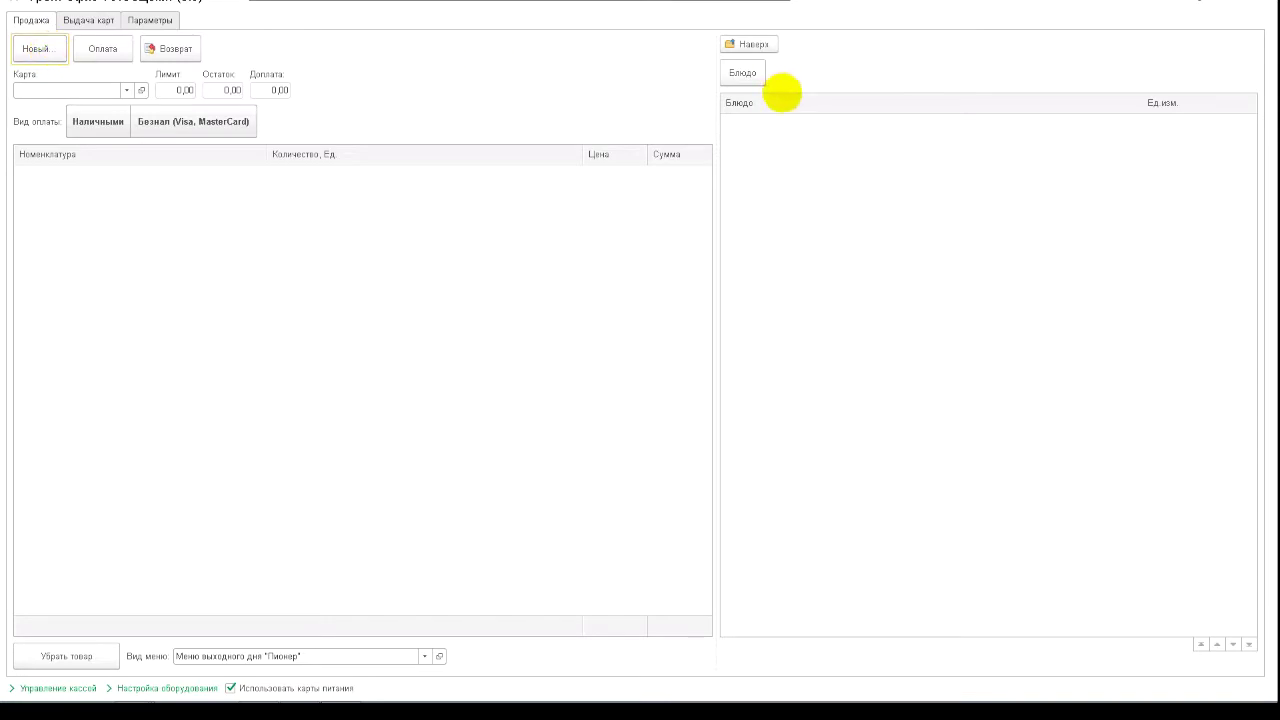
left_click(345, 687)
left_click(732, 65)
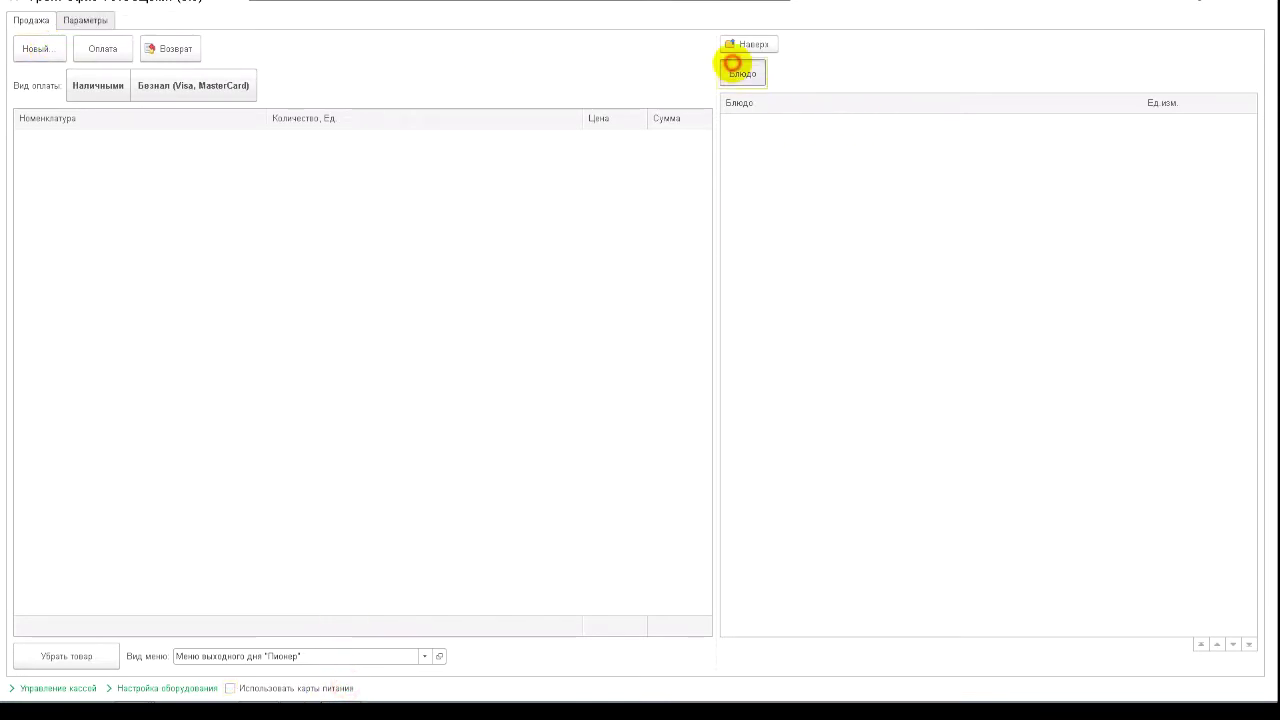
Browse the Алкогольные напитки and Еда subgroups, then return to the contents of the Блюдо group
left_click(798, 74)
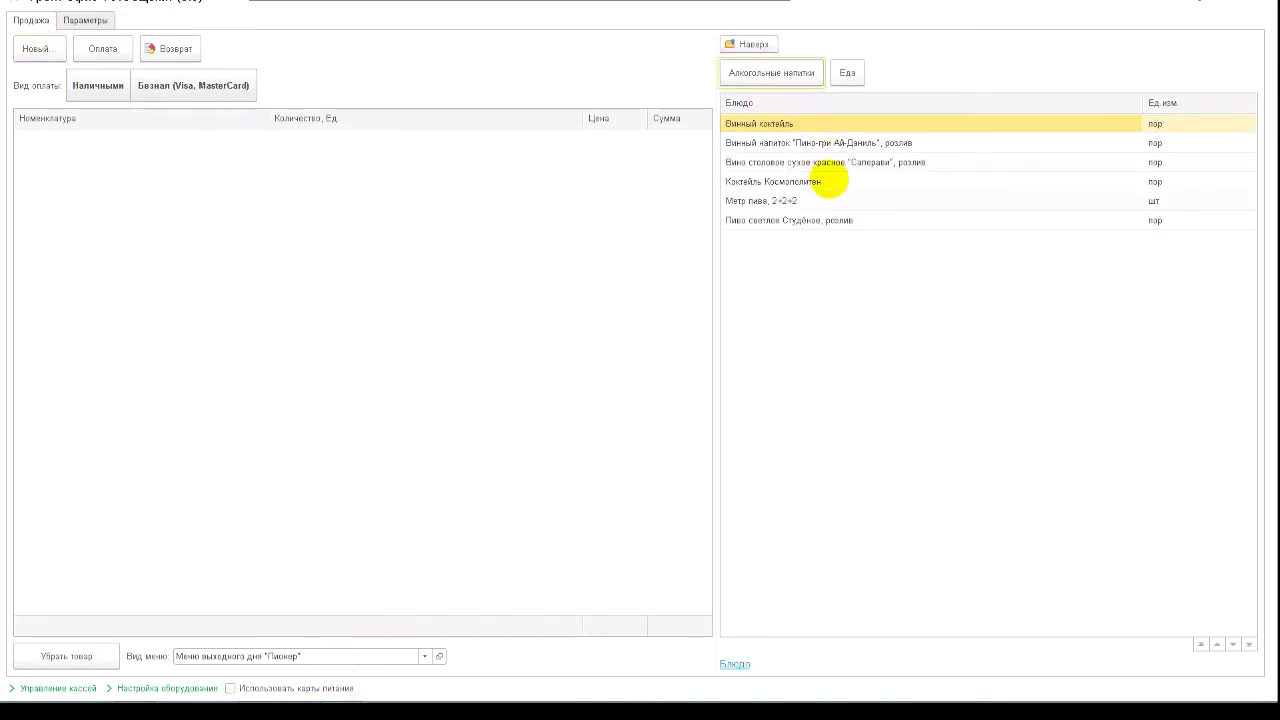
left_click(846, 72)
left_click(800, 74)
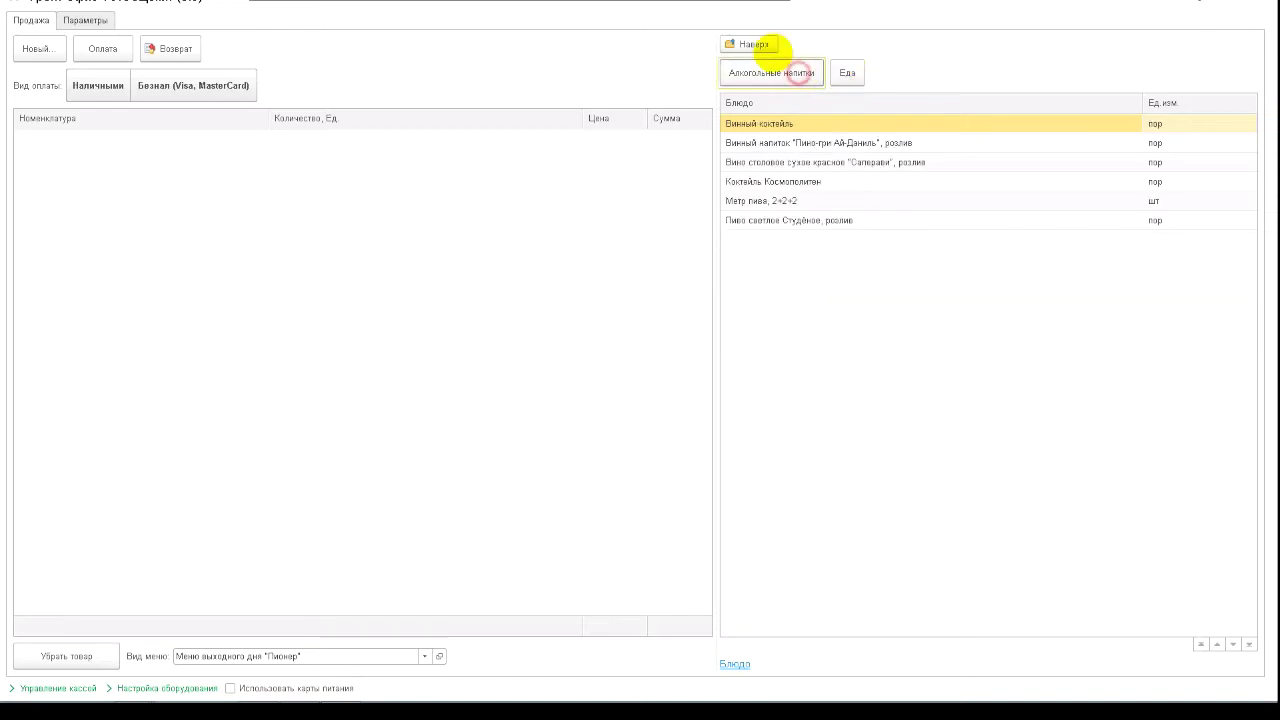
left_click(762, 44)
left_click(749, 76)
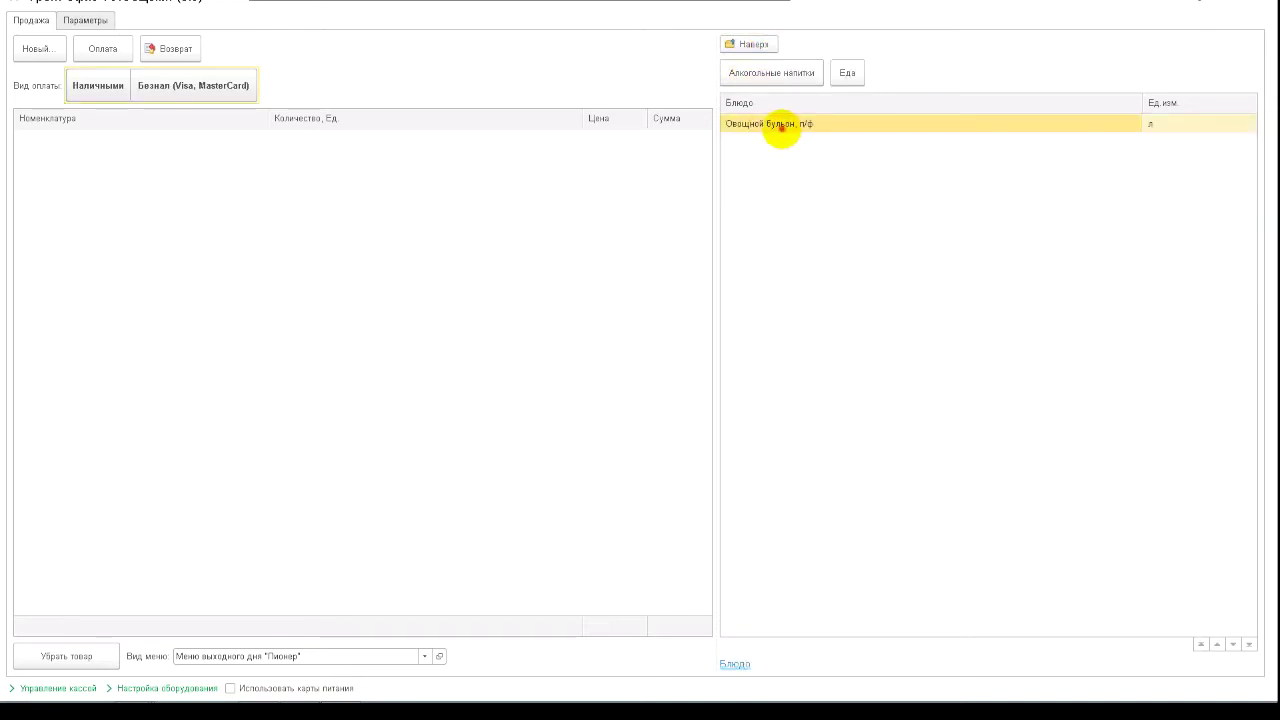
Try adding Овощной бульон, п/ф to the sale, add one portion of Говядина жареная and close the cashier workplace
double_click(770, 125)
left_click(587, 405)
left_click(846, 73)
double_click(851, 161)
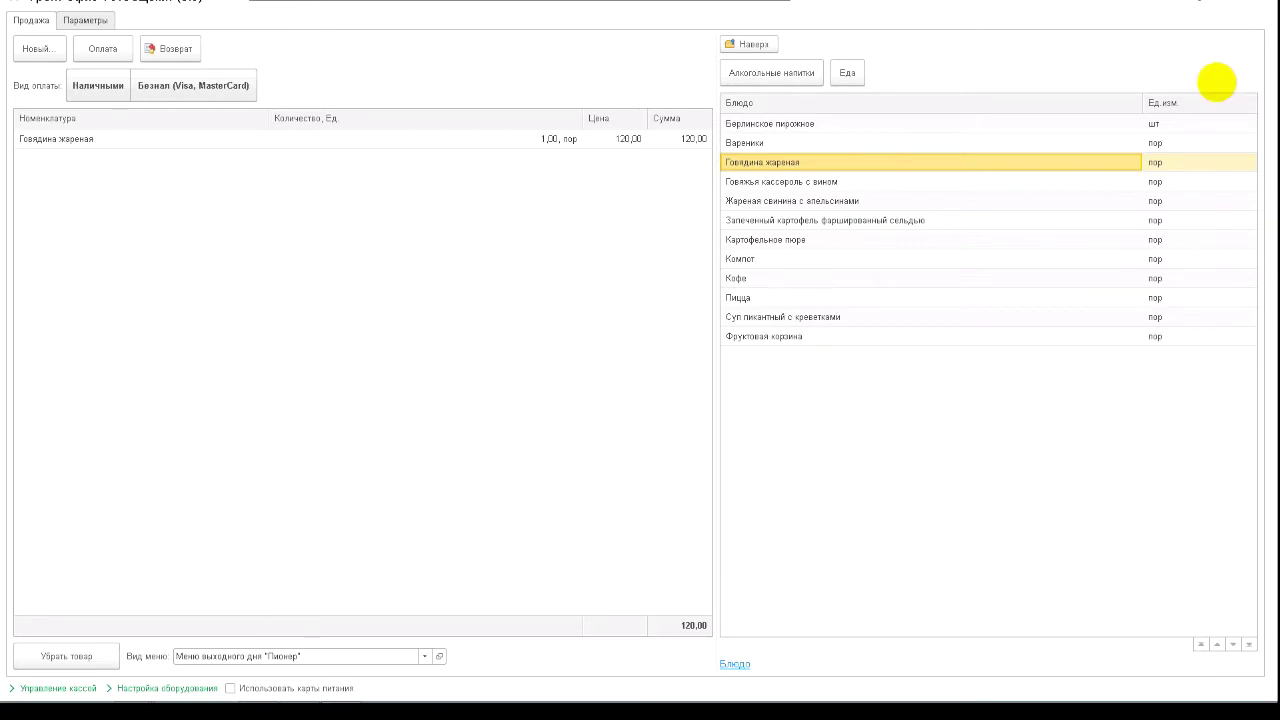
key("Escape")
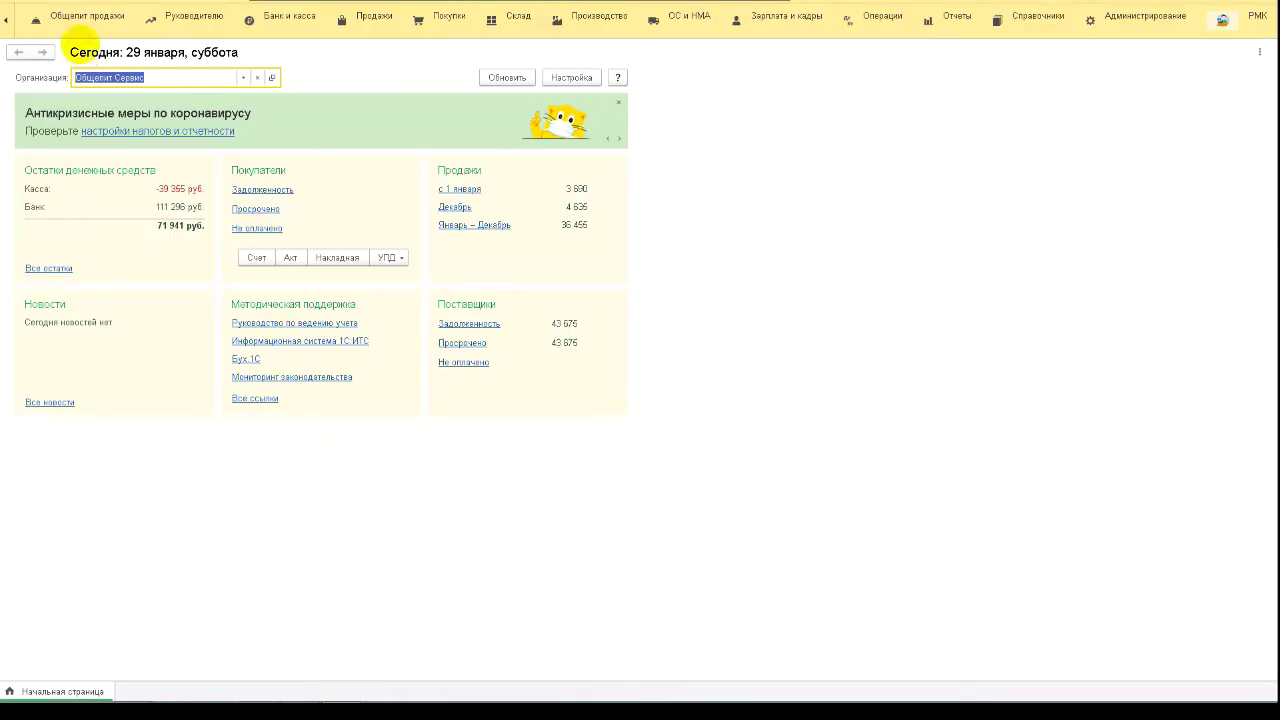
Open the Виды меню list from the Общепит продажи section
left_click(8, 19)
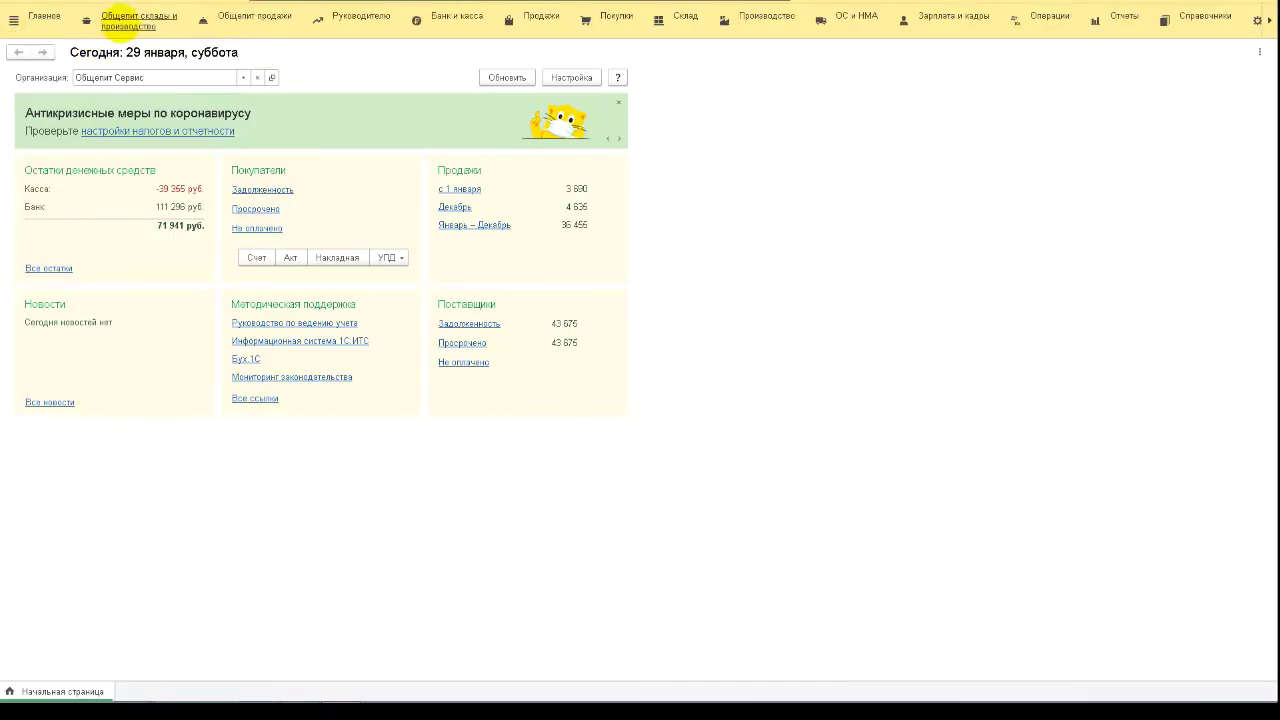
left_click(119, 21)
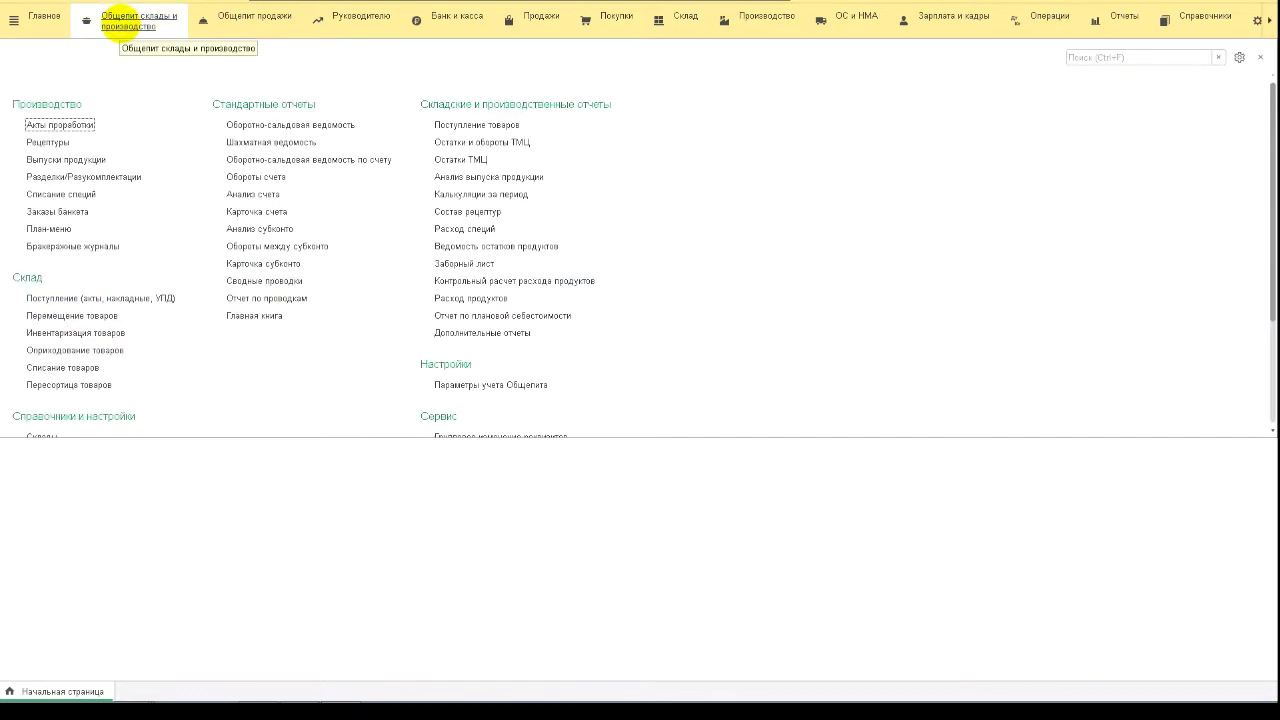
left_click(221, 27)
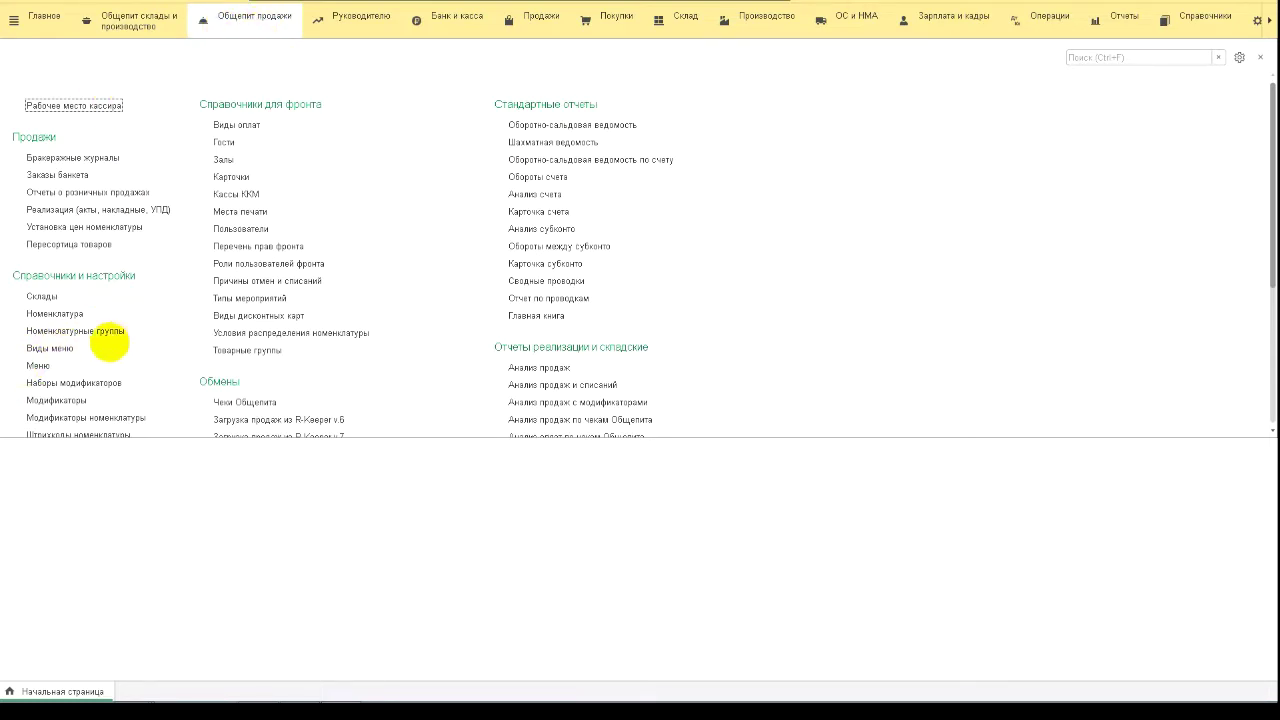
left_click(60, 348)
View the settings and schedule of the menu type Меню кафе "Пионер" and close its card
left_click(86, 142)
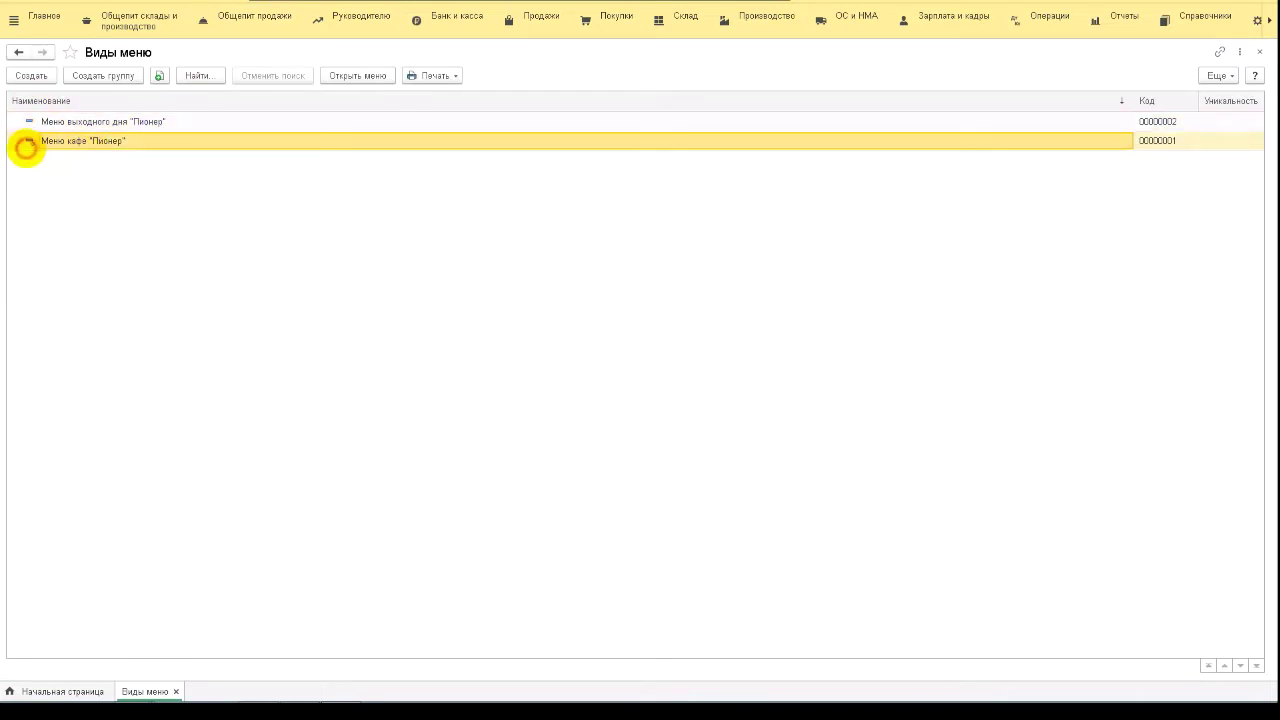
left_click(62, 144)
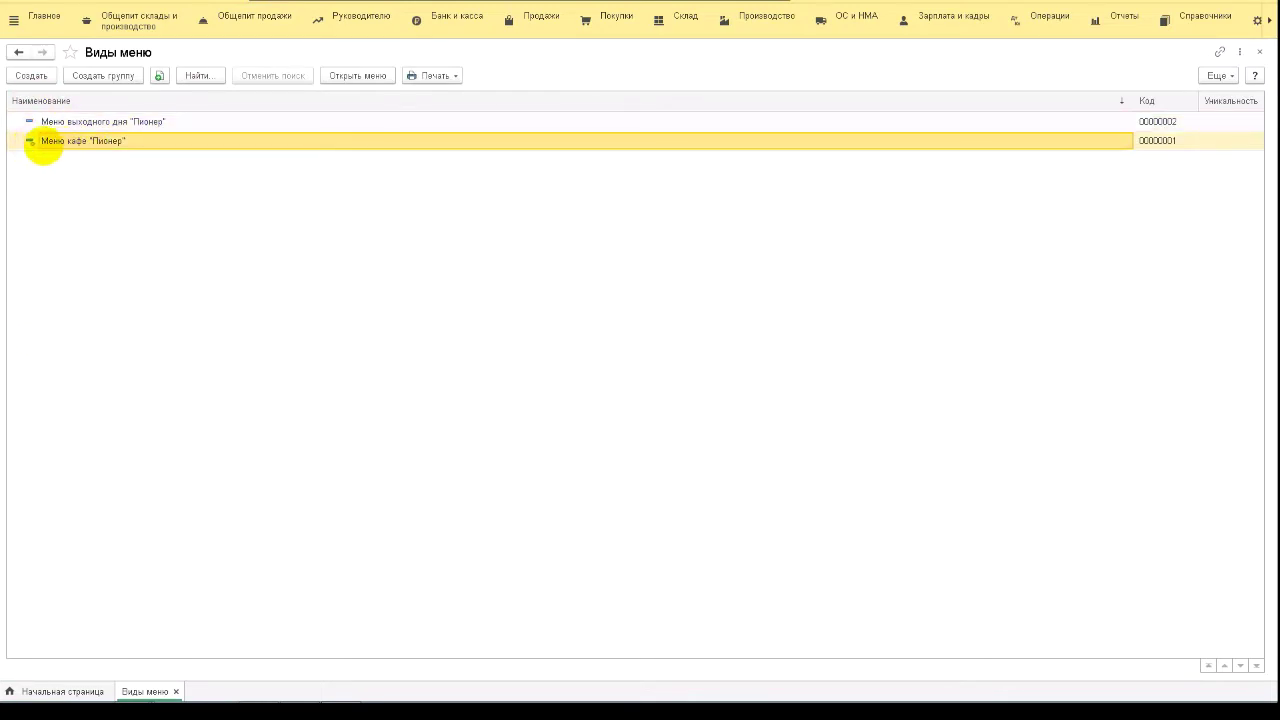
double_click(96, 142)
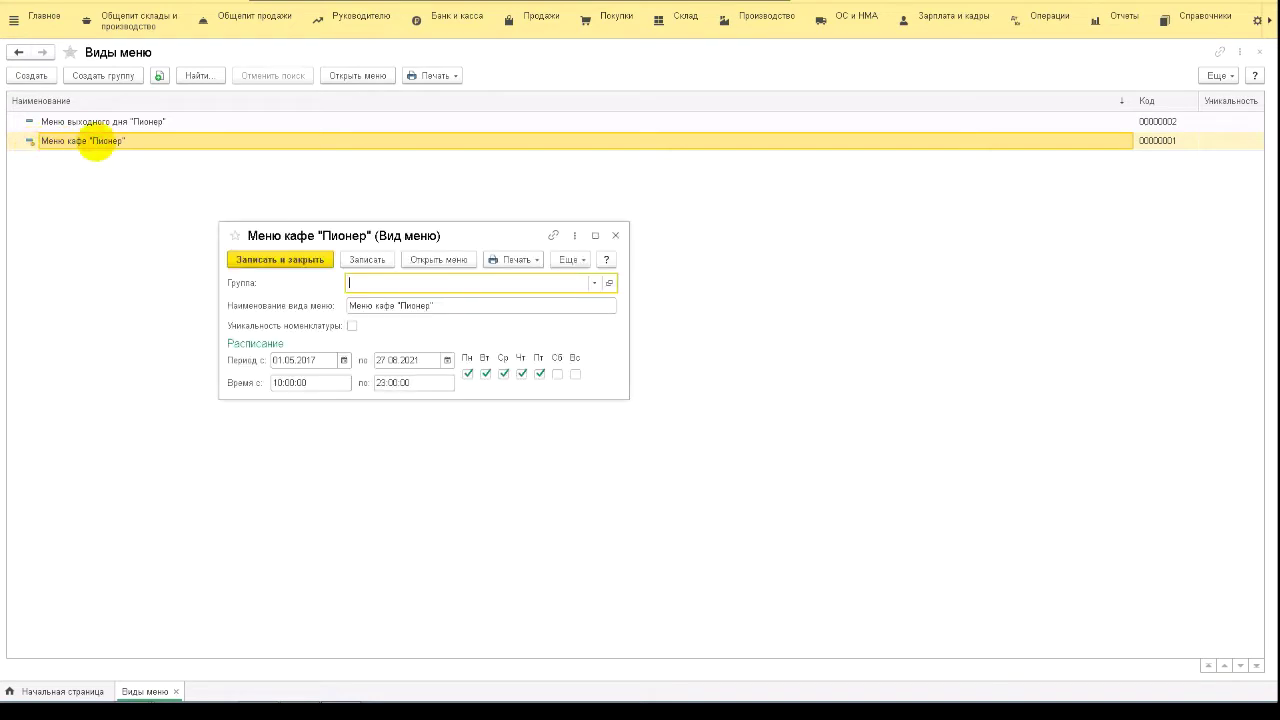
key("Escape")
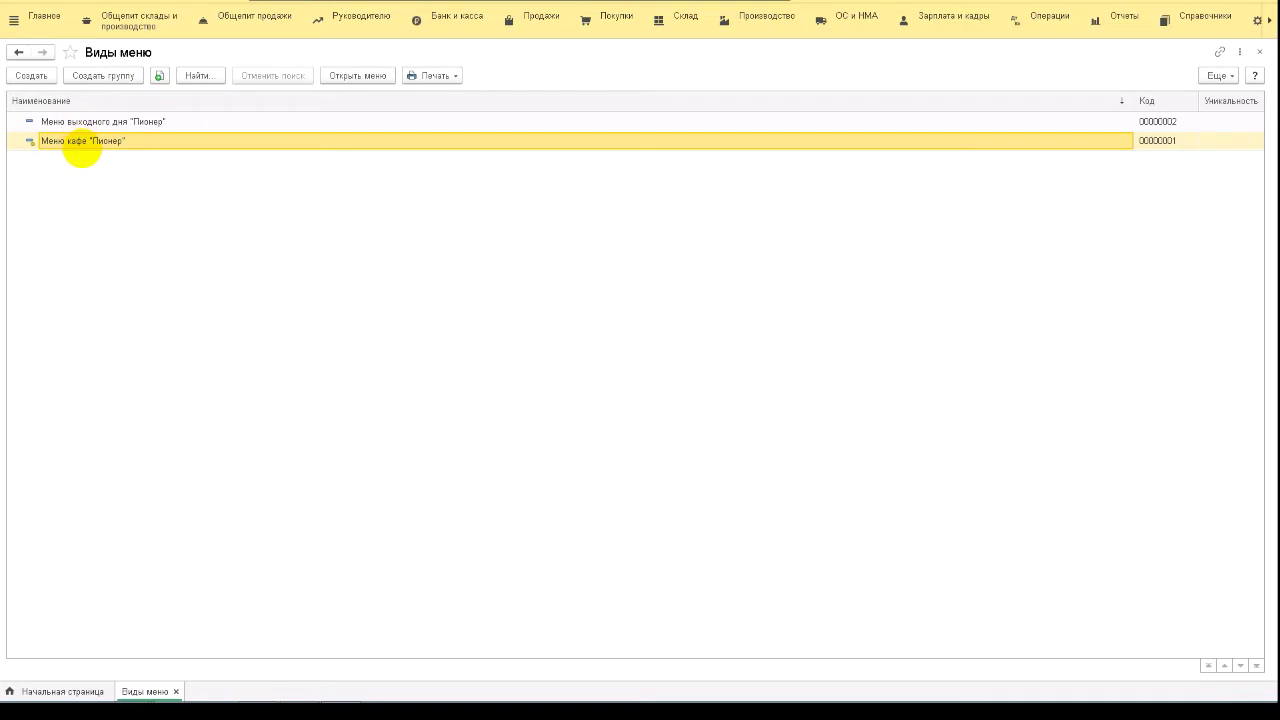
Examine the Блюдо and Бизнес-ланч groups in the Меню кафе "Пионер" menu, then return to the menu types list
double_click(108, 145)
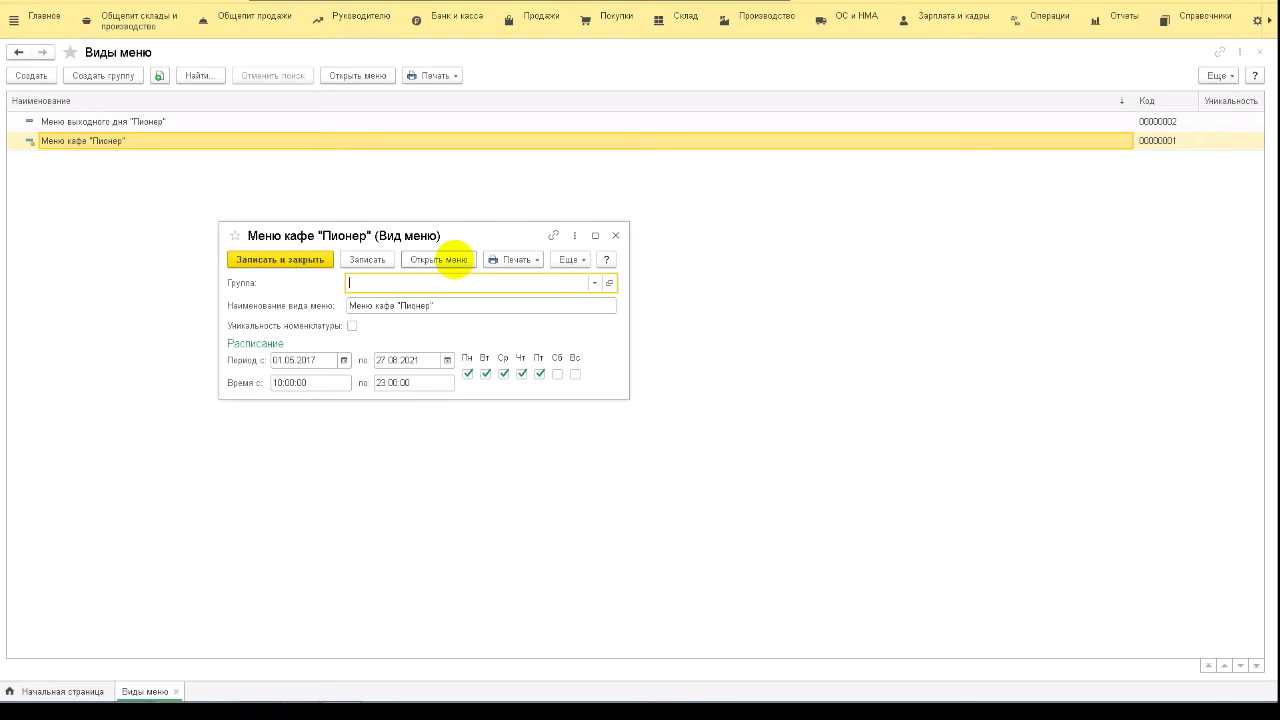
left_click(452, 259)
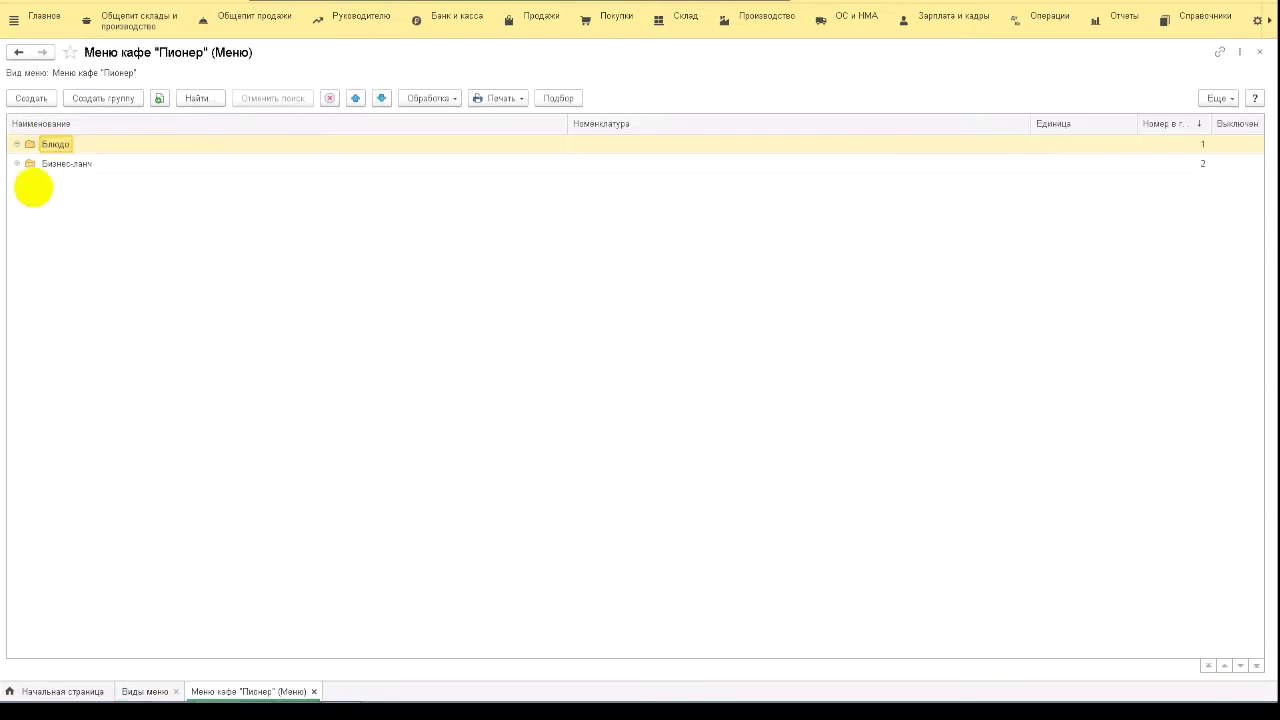
left_click(17, 145)
left_click(17, 145)
left_click(17, 163)
left_click(17, 163)
left_click(17, 145)
key("Escape")
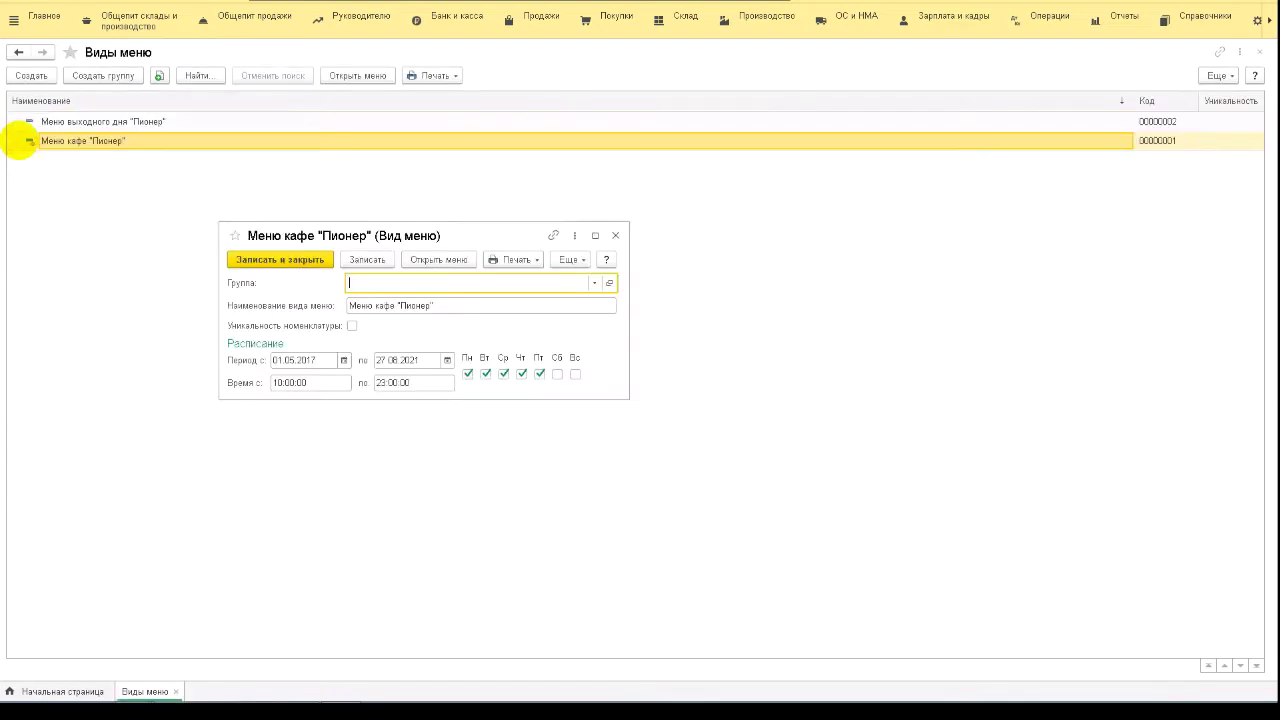
key("Escape")
Create a menu type named Новое меню and save it
left_click(32, 76)
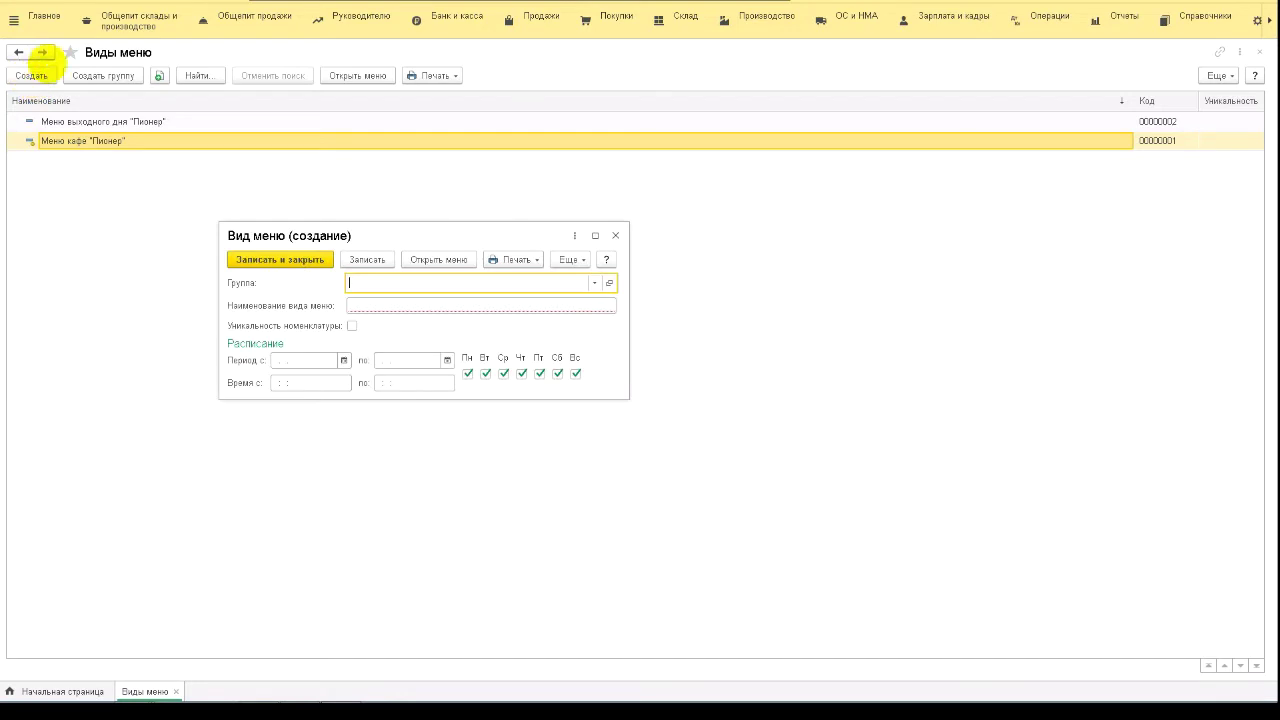
type("У")
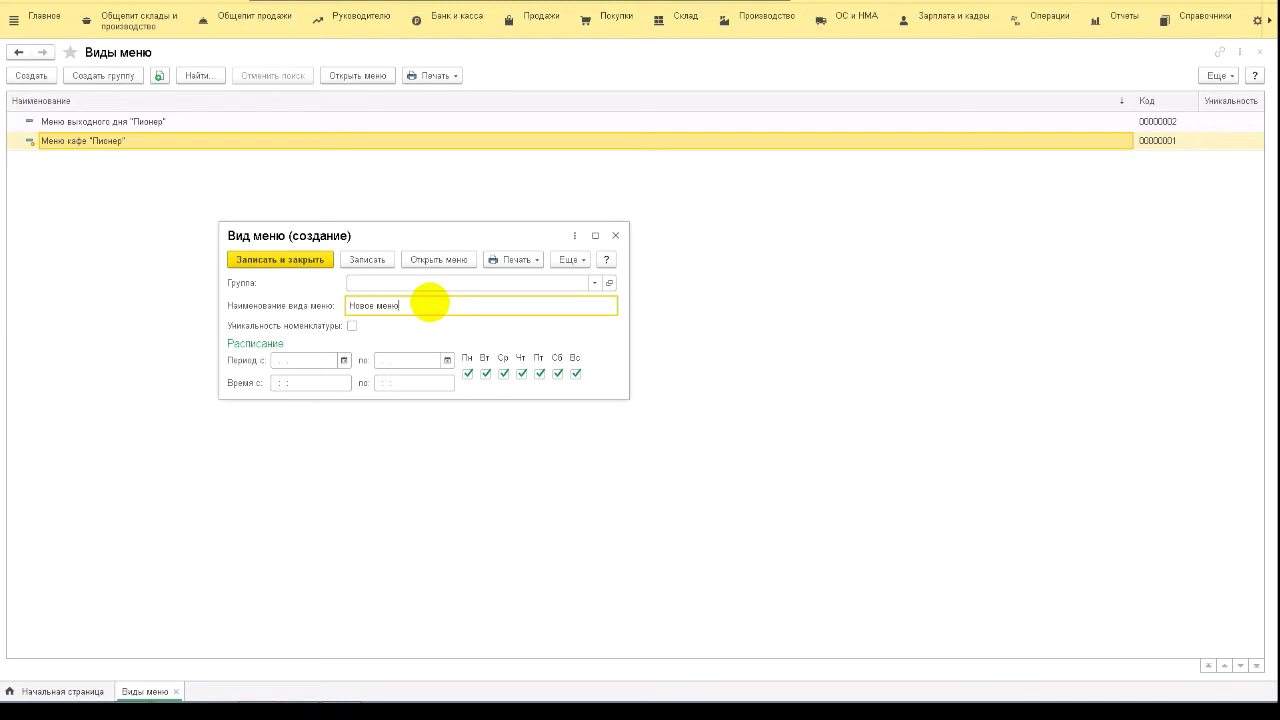
left_click(375, 260)
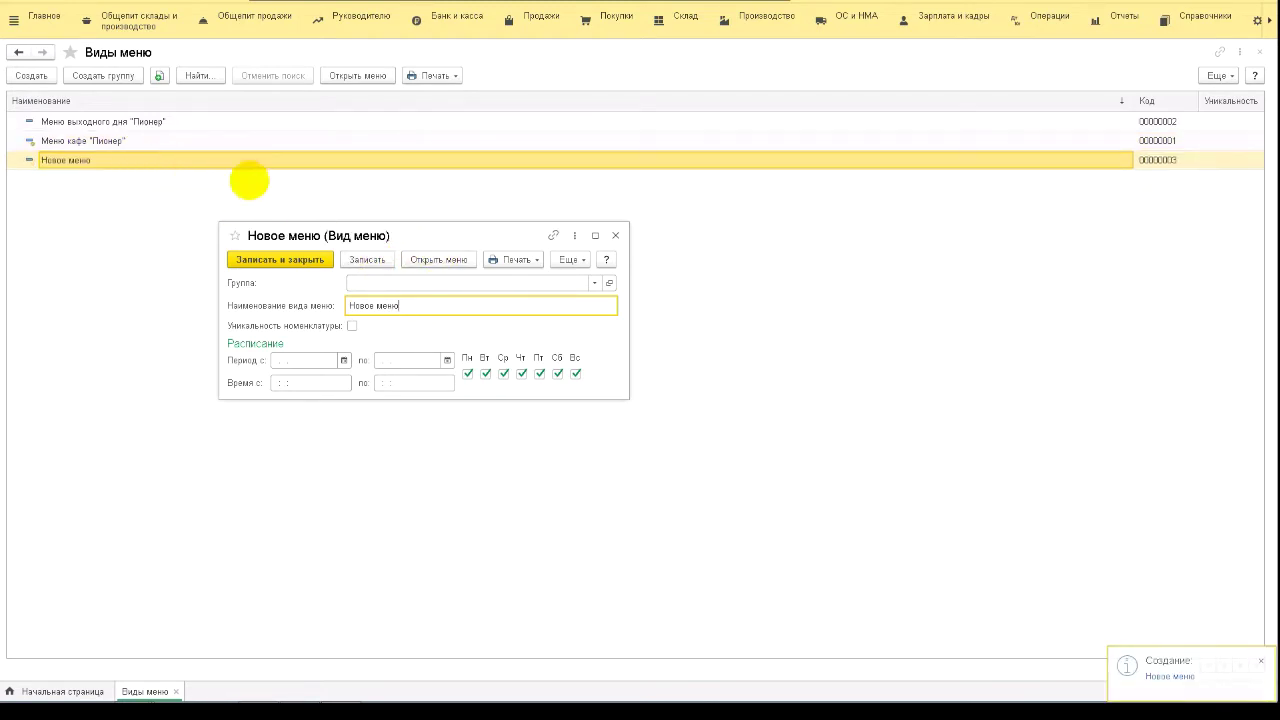
Open the contents of Новое меню and create a group named Группа1 linked to the nomenclature group Материалы
left_click(427, 260)
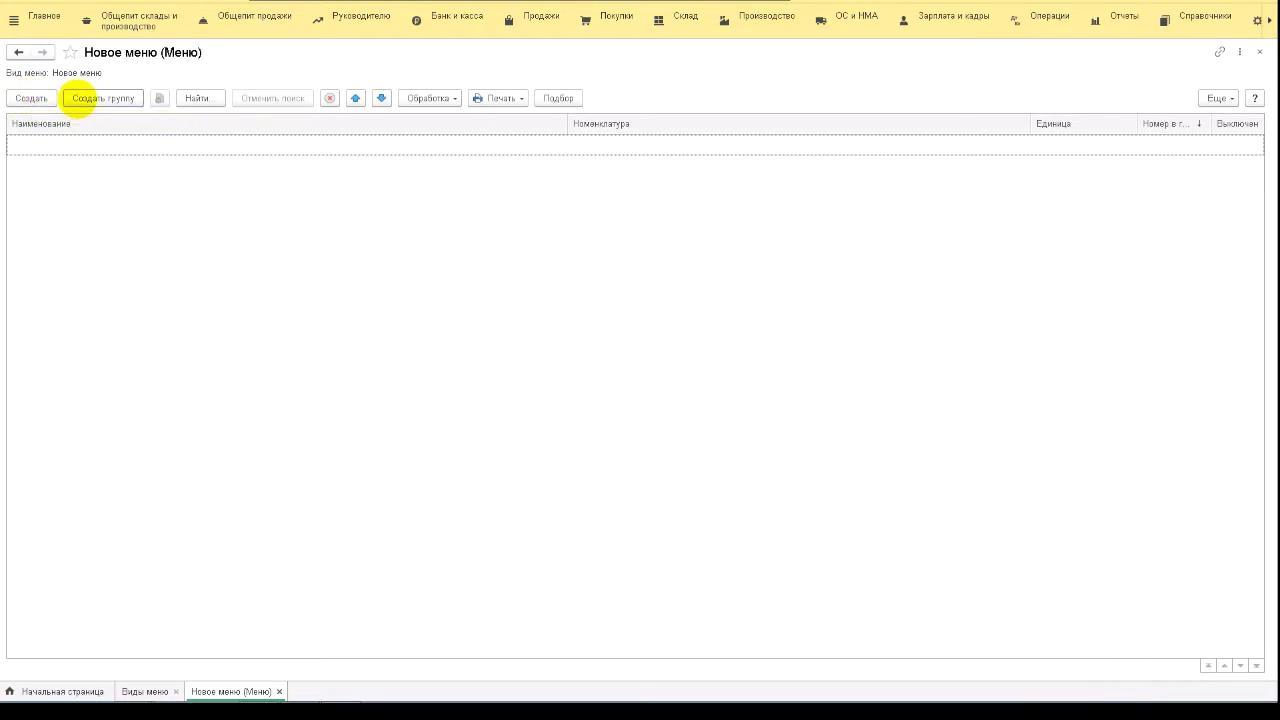
left_click(78, 98)
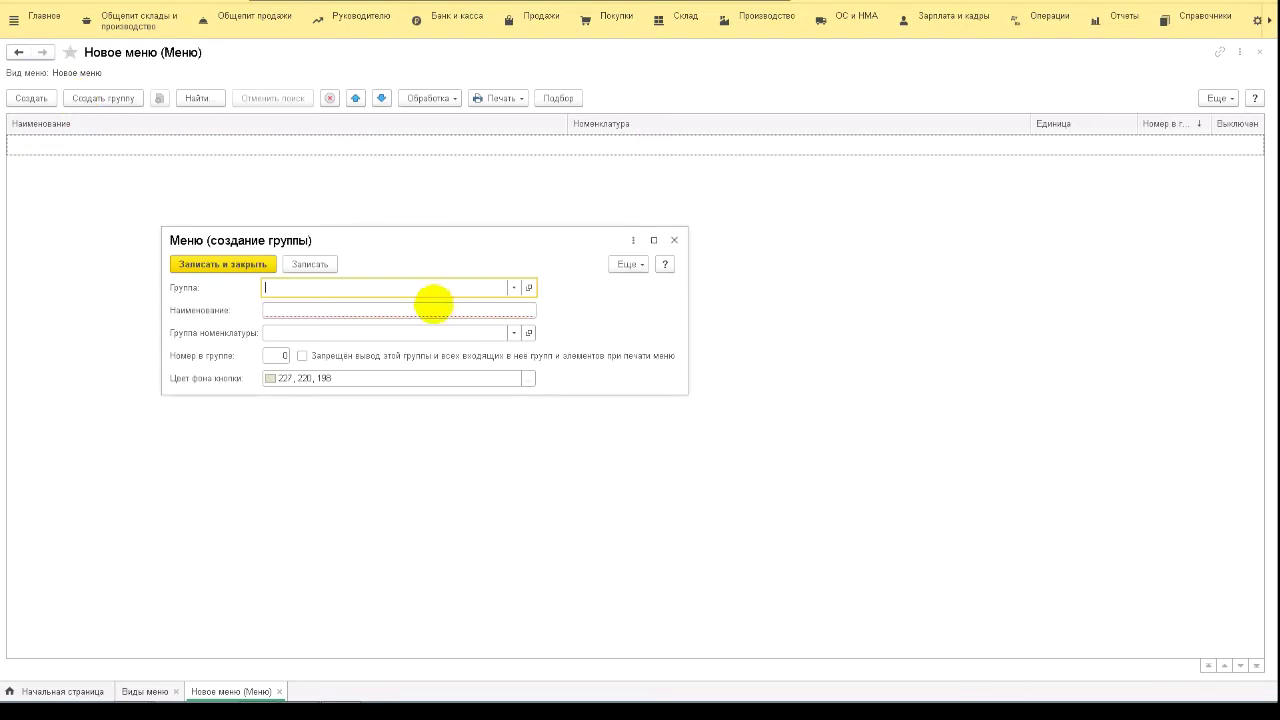
left_click(293, 303)
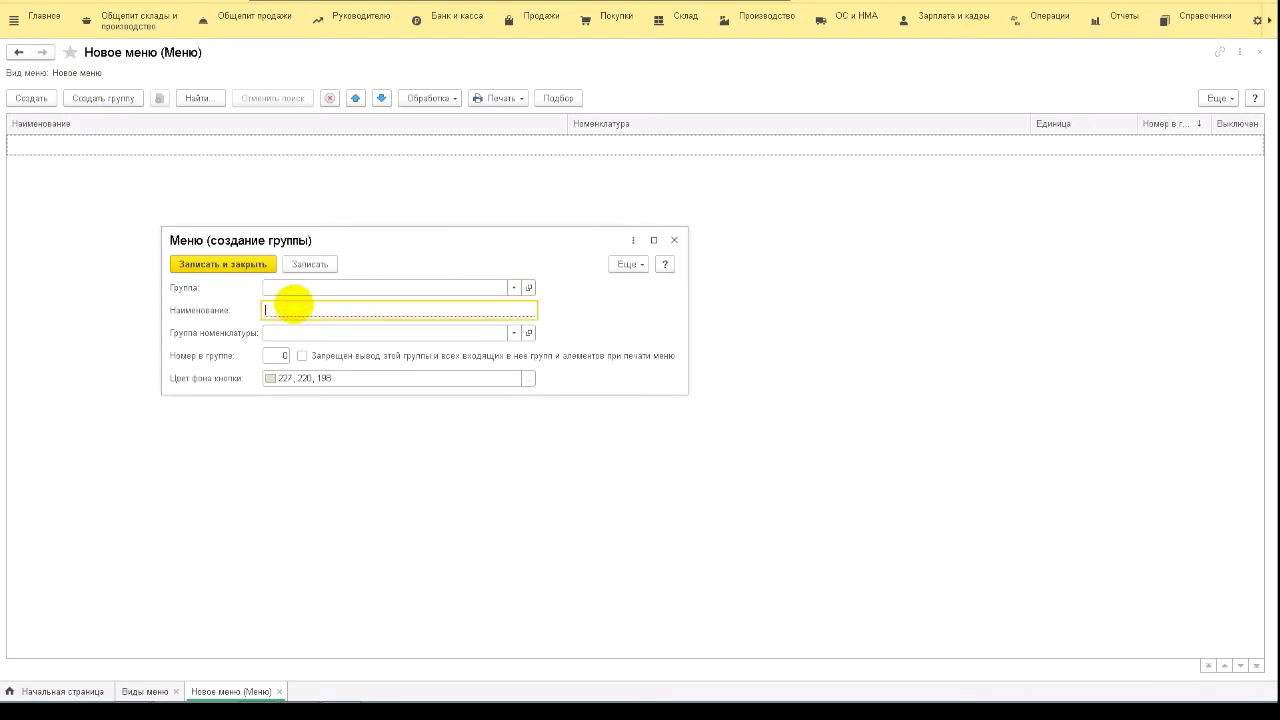
type("Гр")
left_click(337, 332)
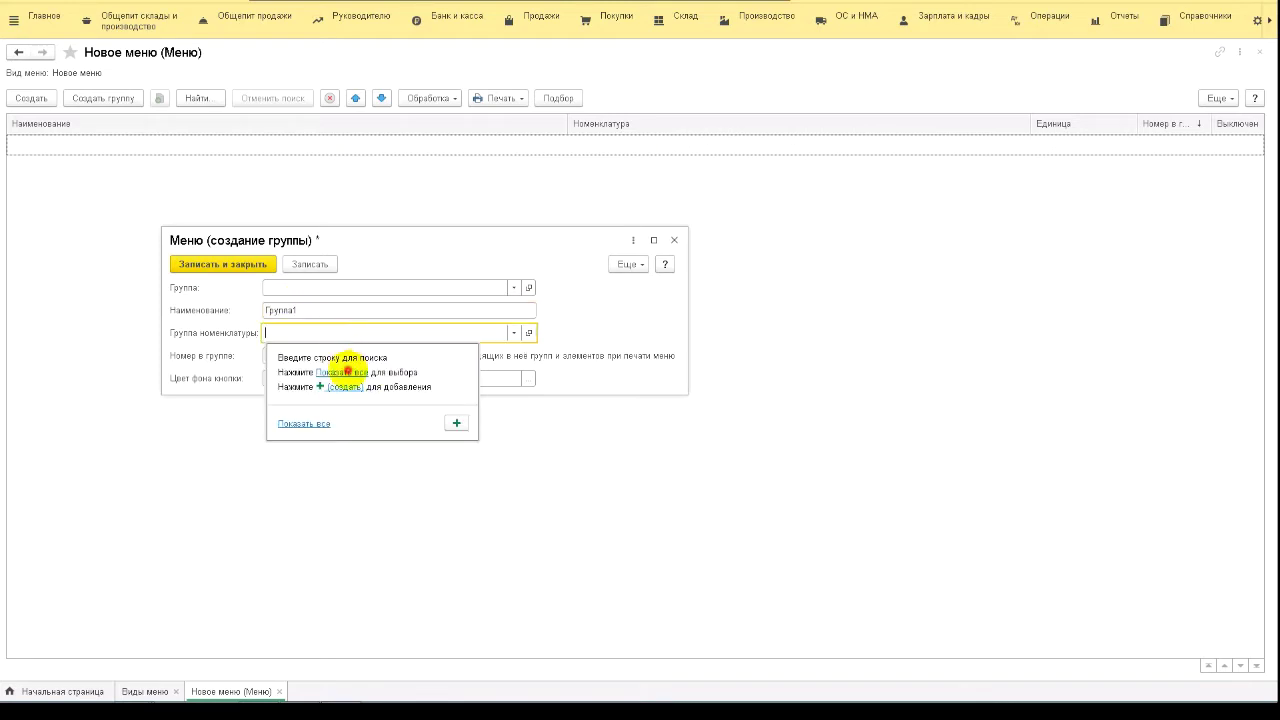
left_click(347, 370)
left_click(495, 285)
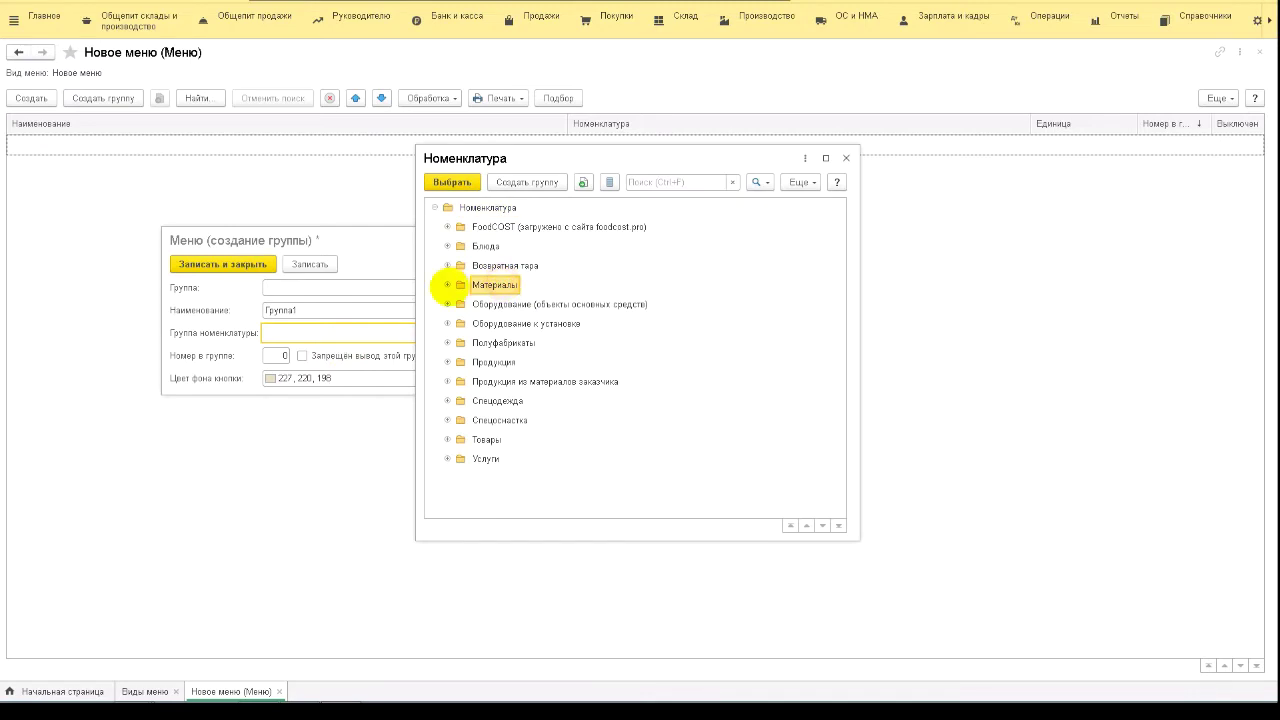
left_click(452, 182)
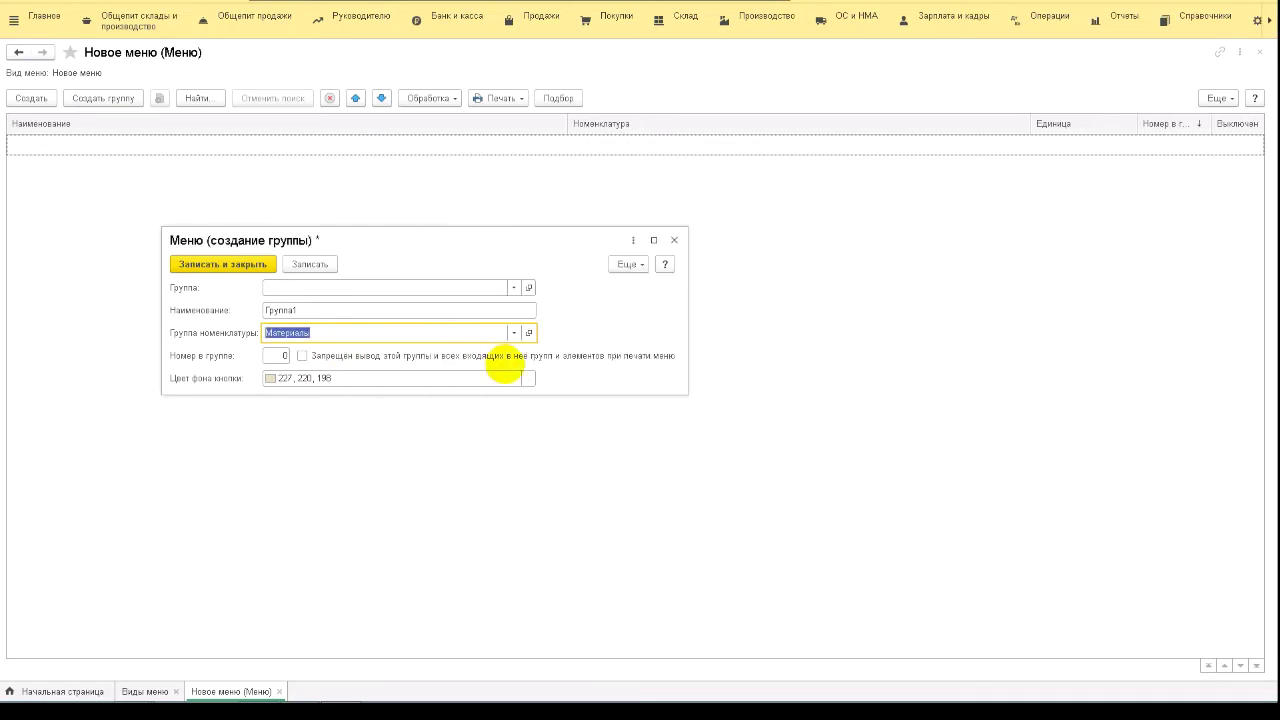
left_click(243, 266)
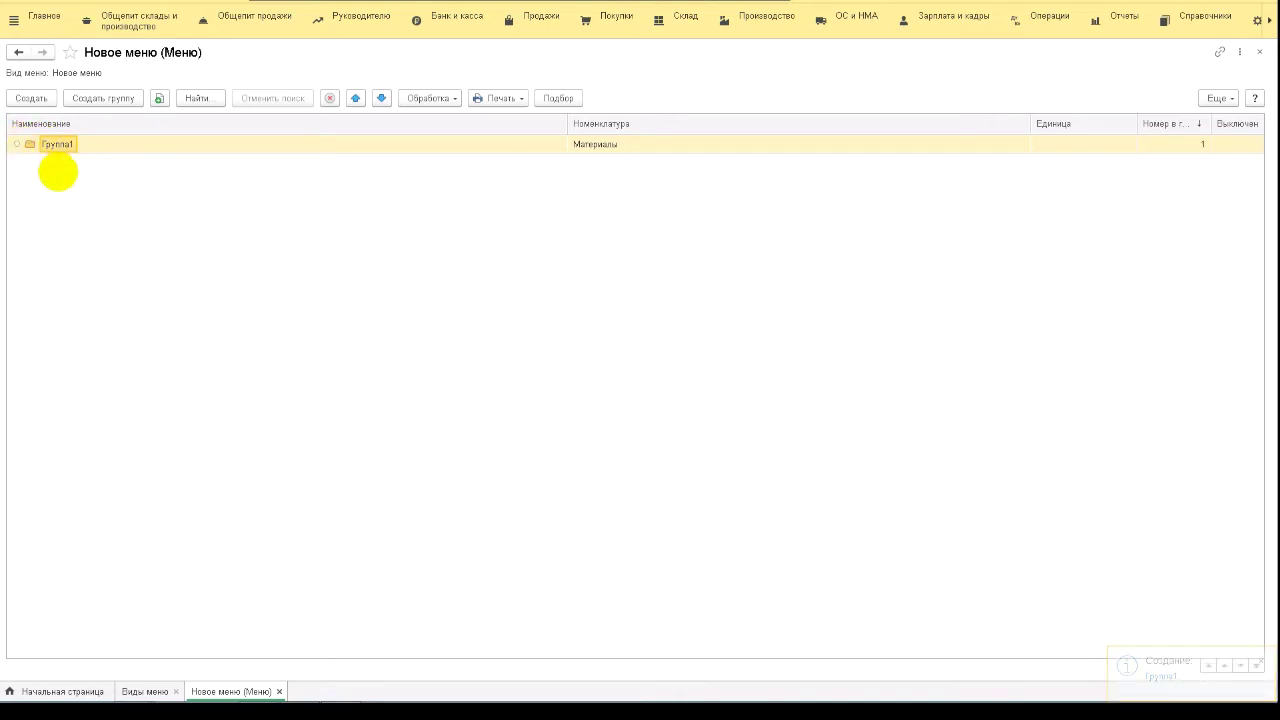
Start a new item in Группа1 and try to choose Упаковка для вареников from the Материалы folder as its product
left_click(31, 98)
key("Escape")
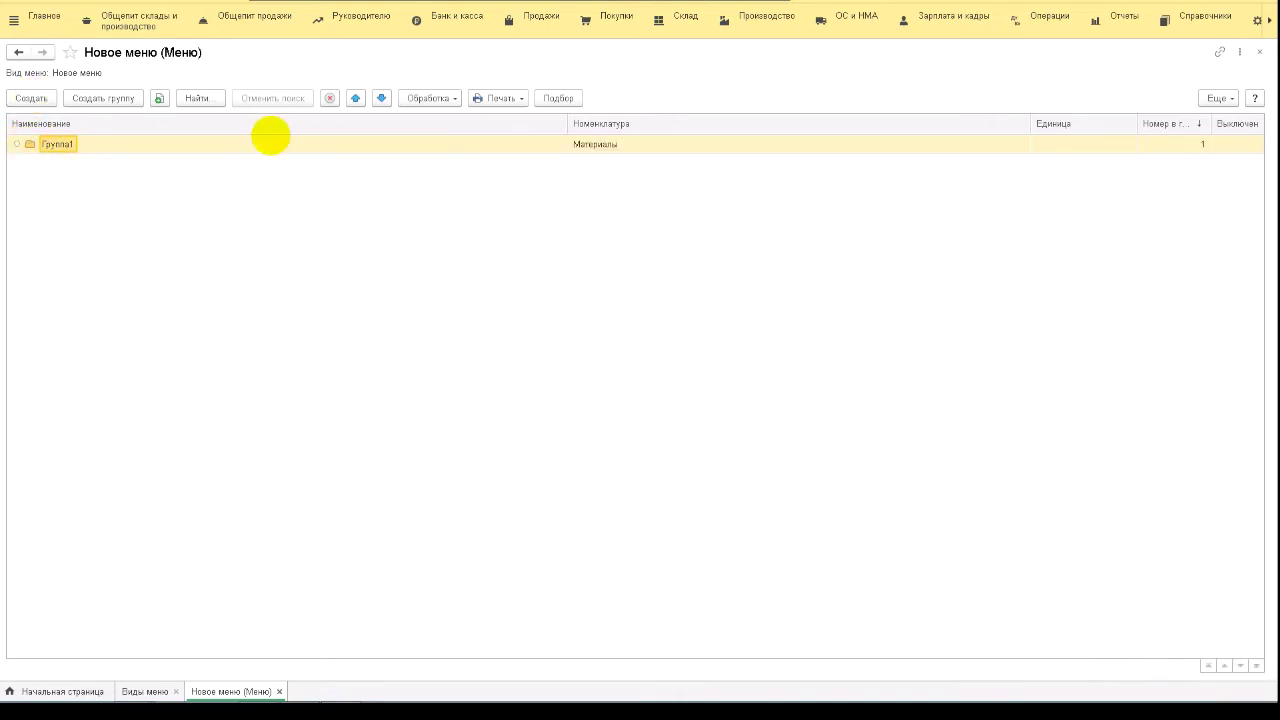
left_click(24, 98)
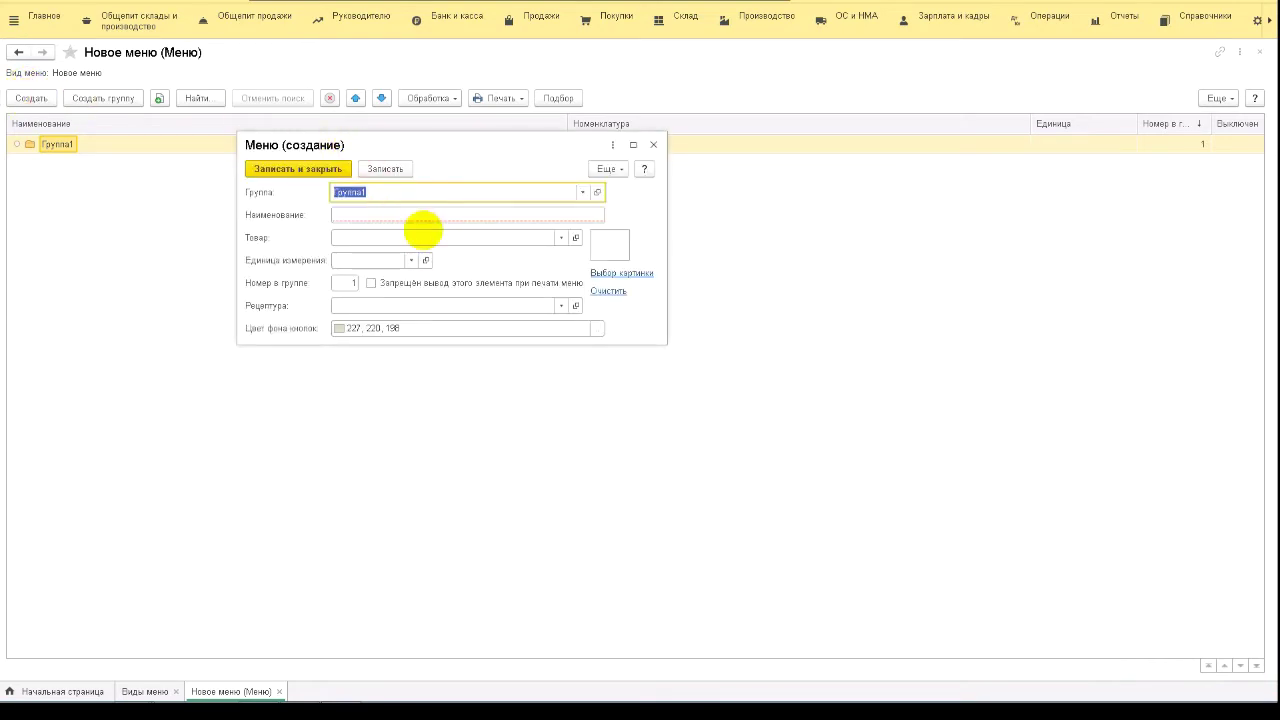
left_click(410, 240)
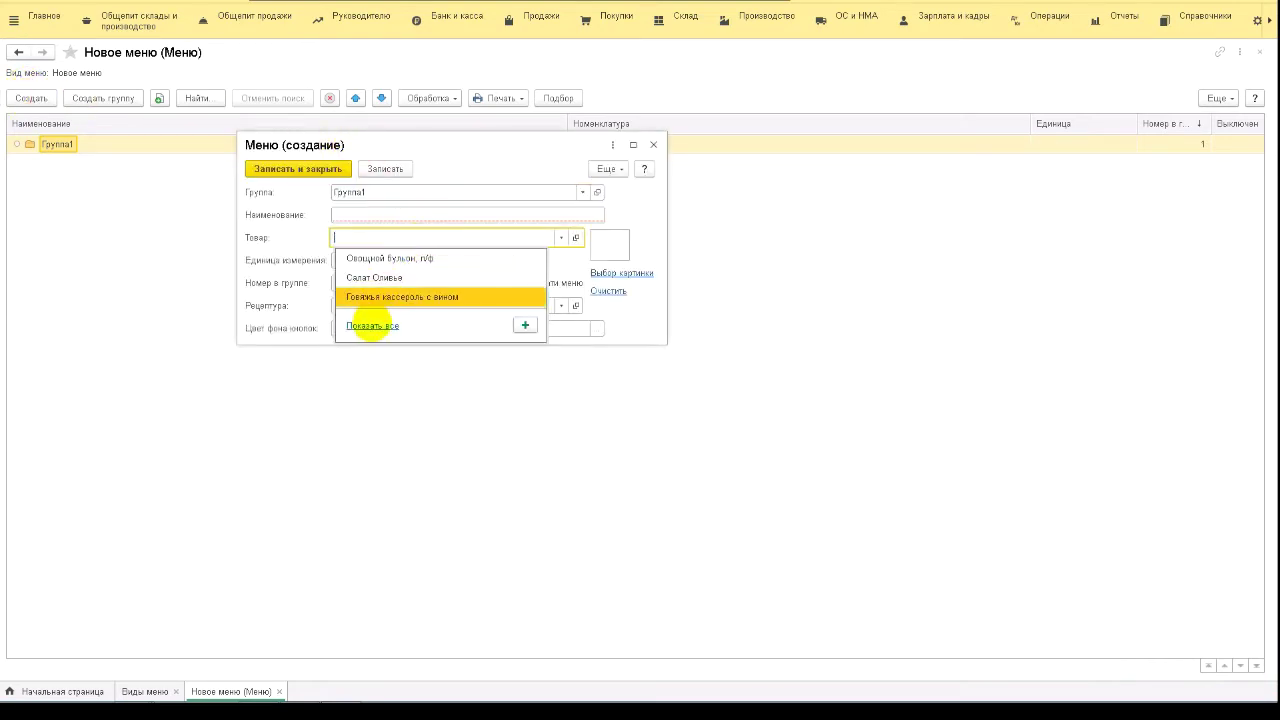
left_click(372, 326)
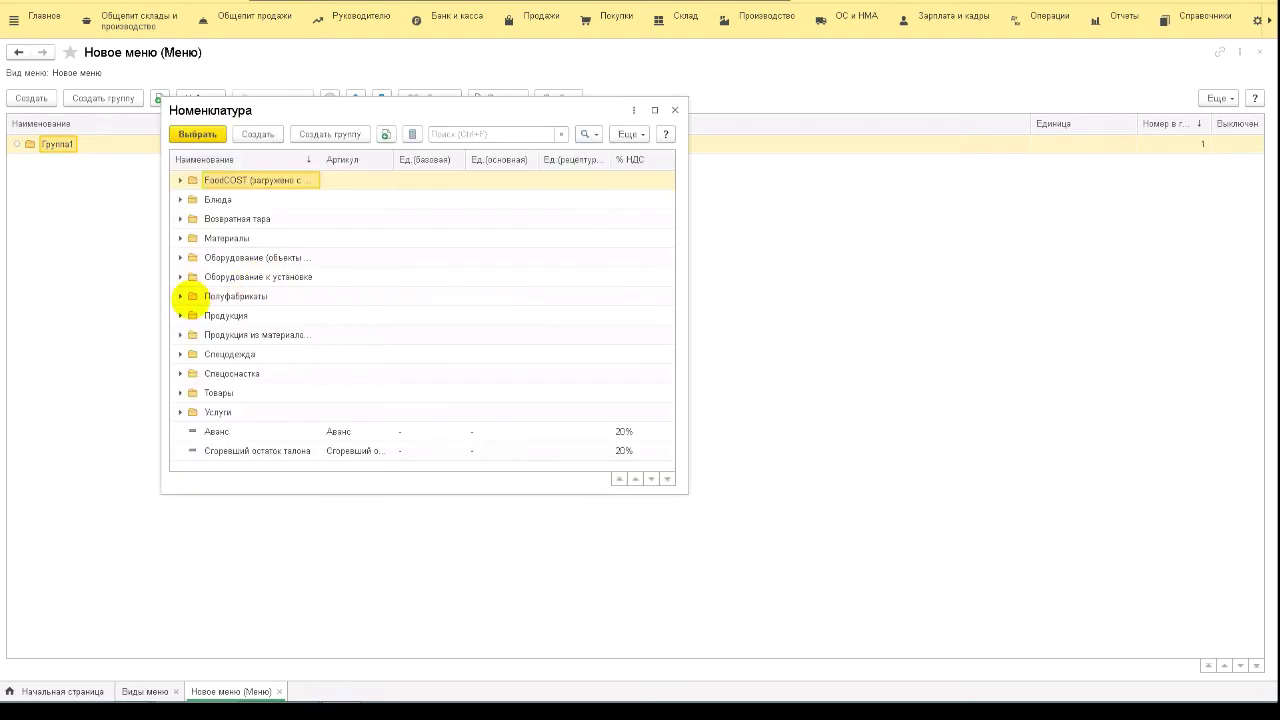
double_click(172, 291)
double_click(185, 180)
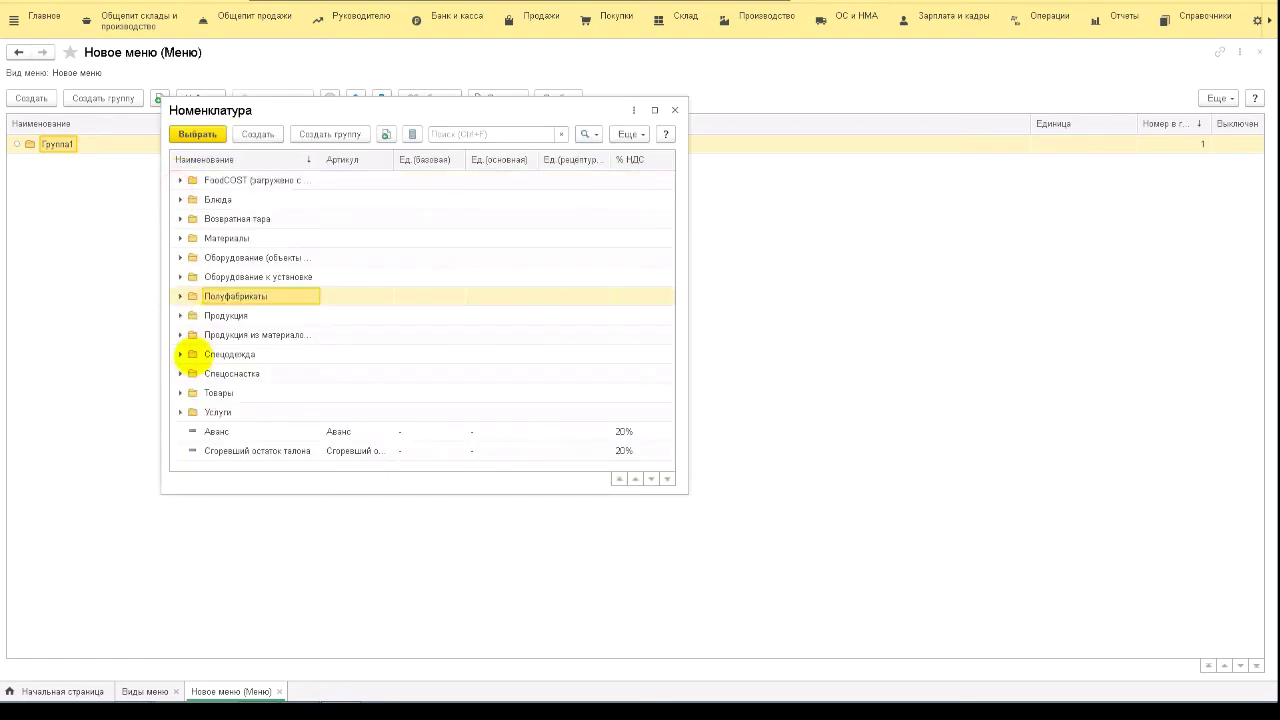
double_click(183, 354)
double_click(180, 180)
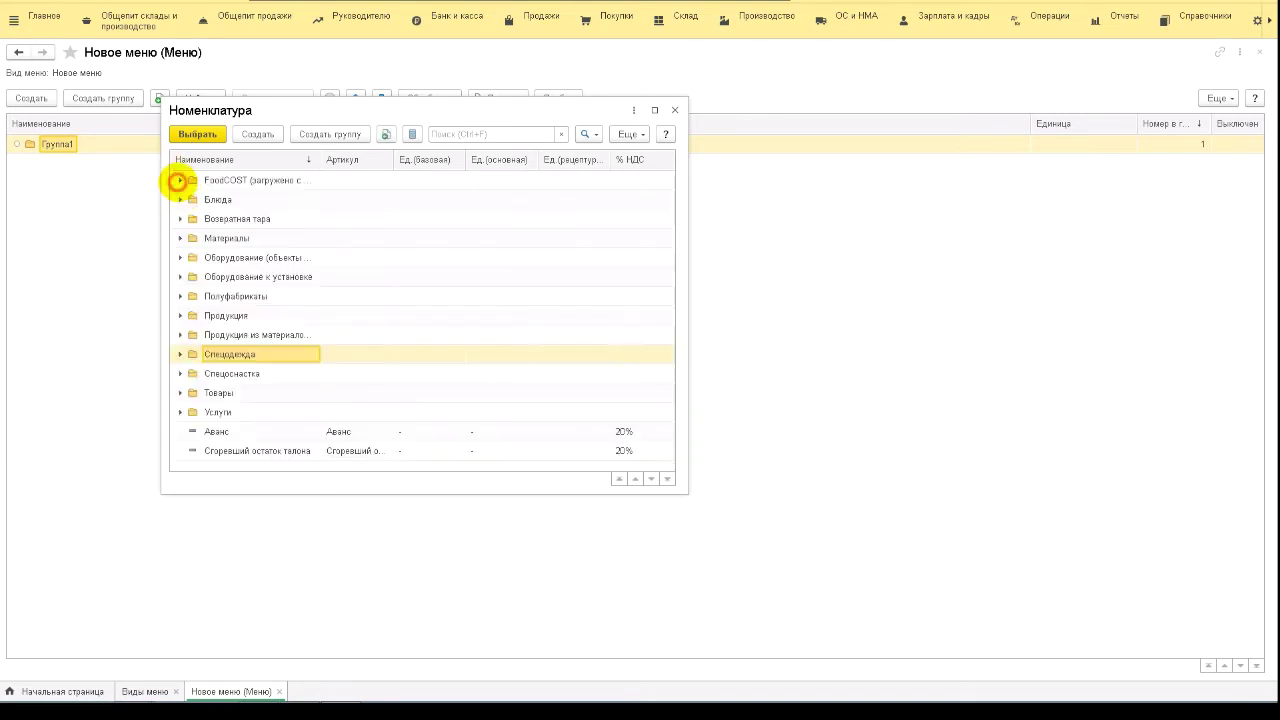
double_click(180, 239)
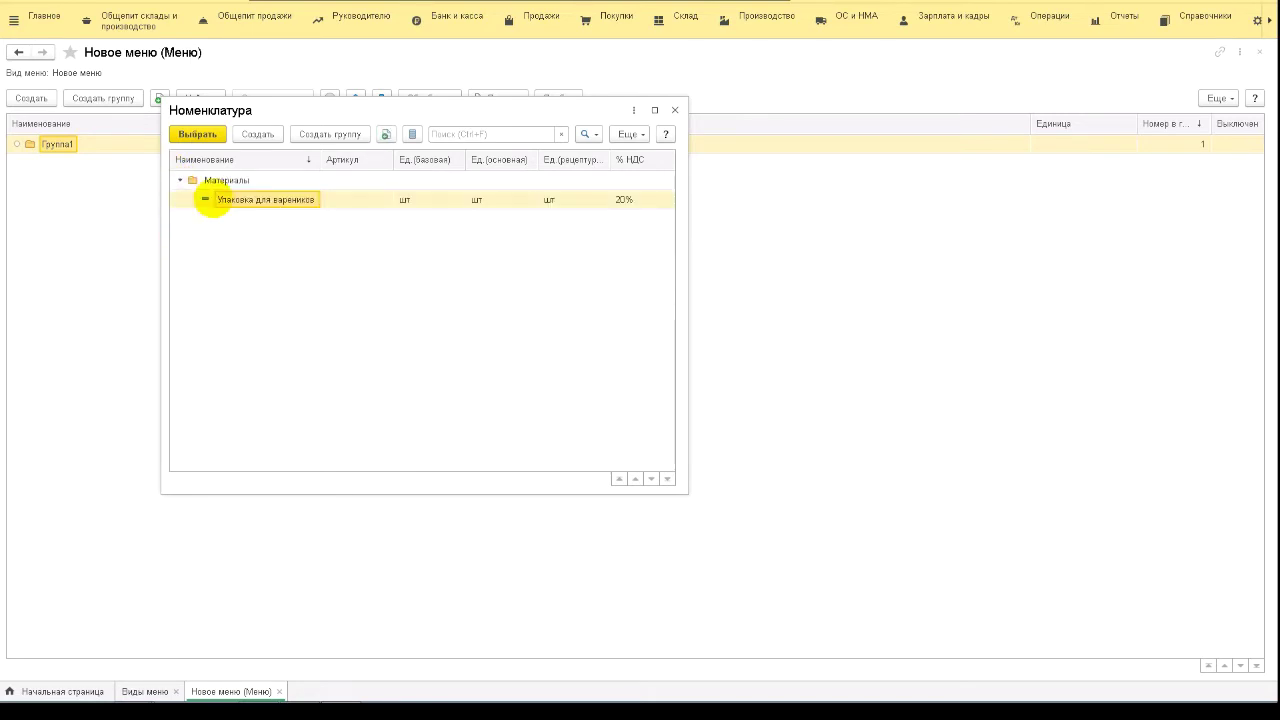
double_click(240, 200)
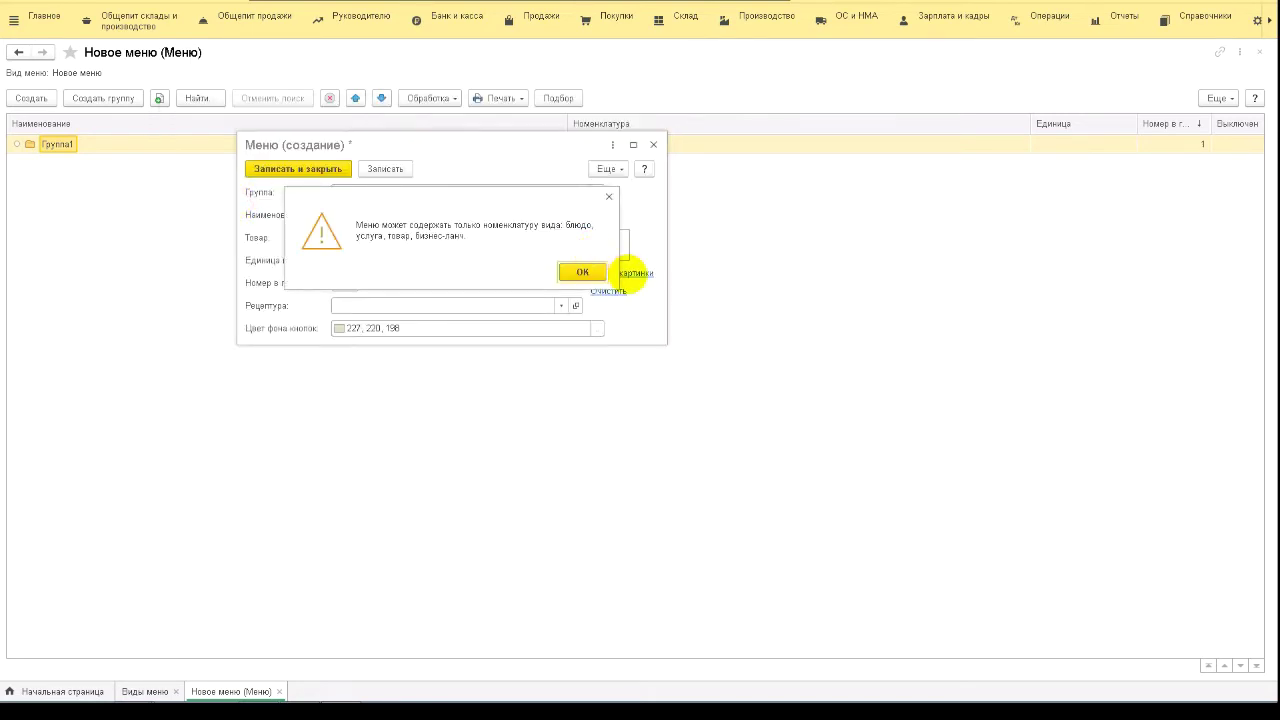
left_click(588, 268)
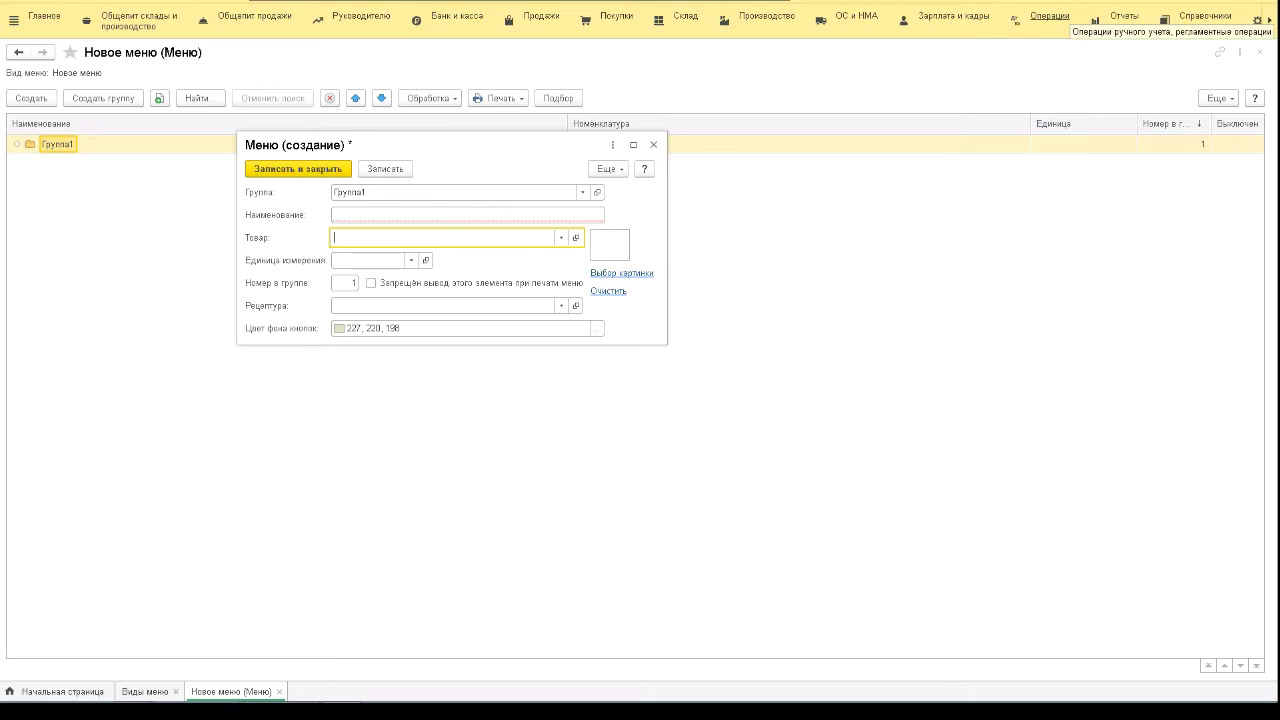
Set the new item's product to Борщ (1 кг) and change its name to Борщ порция
type("Борщ (1 кг)")
left_click(423, 243)
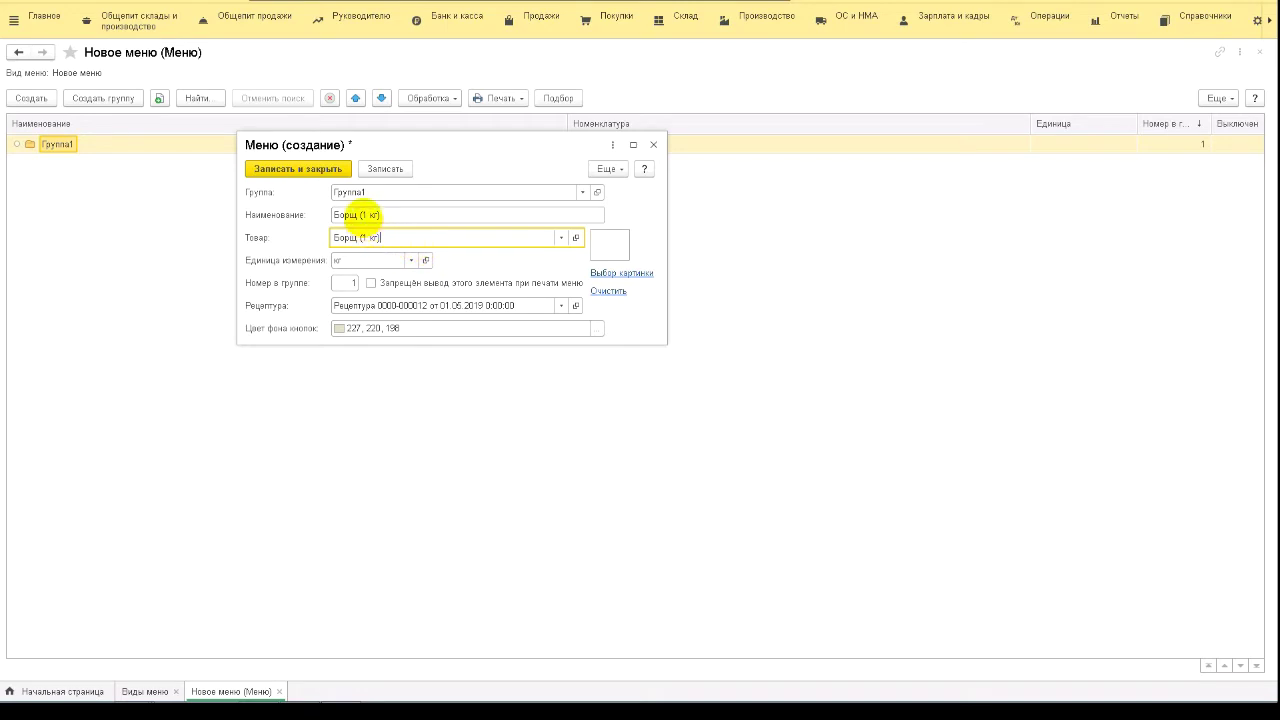
left_click(358, 213)
left_click(420, 213)
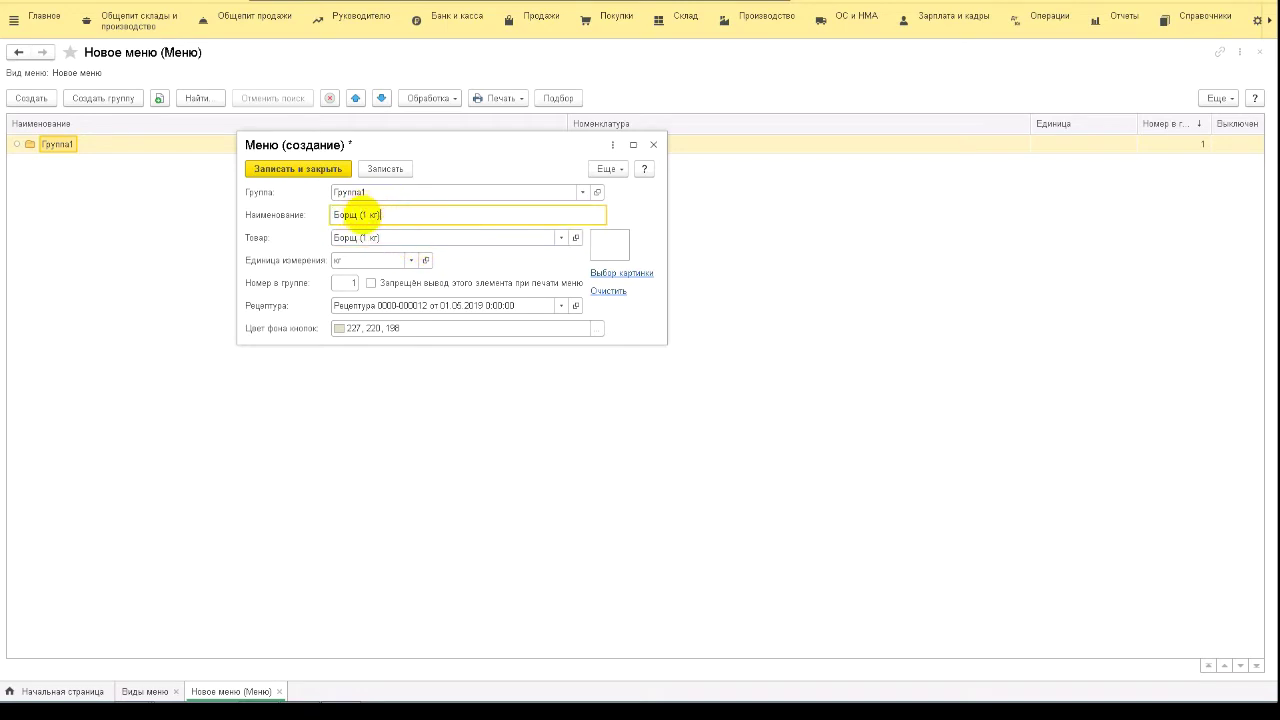
left_click_drag(381, 215, 358, 215)
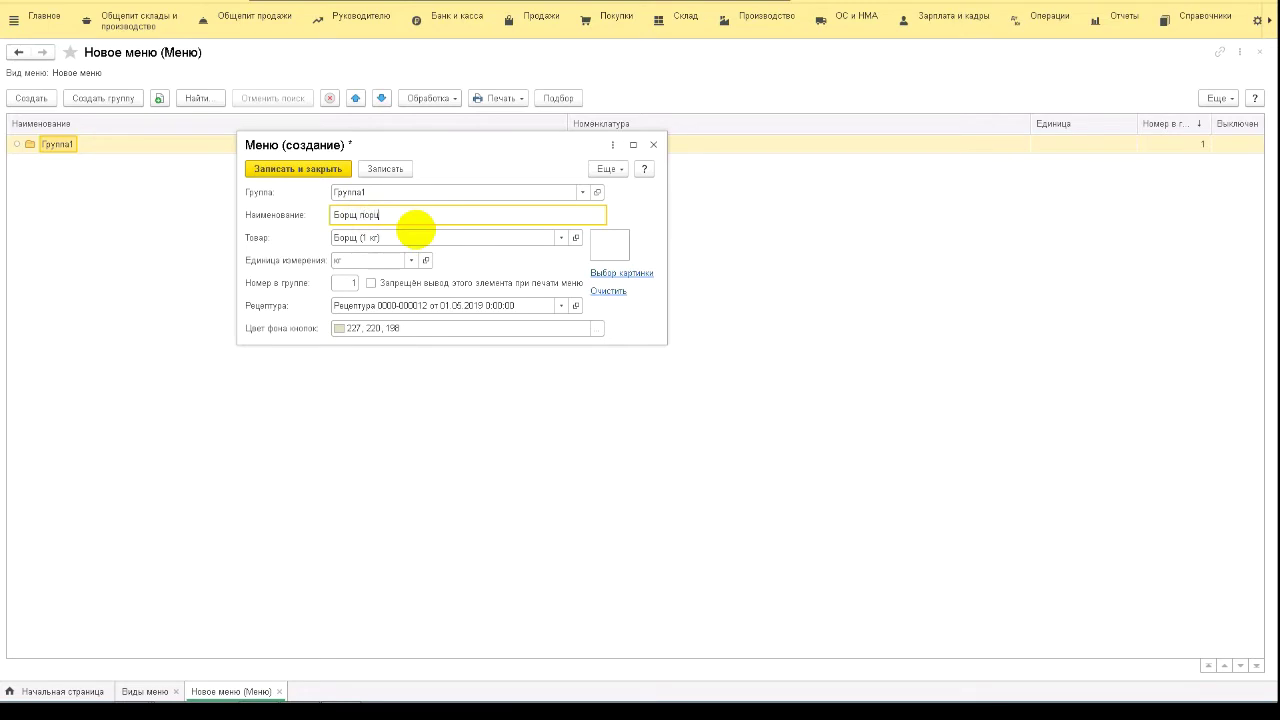
key("Tab")
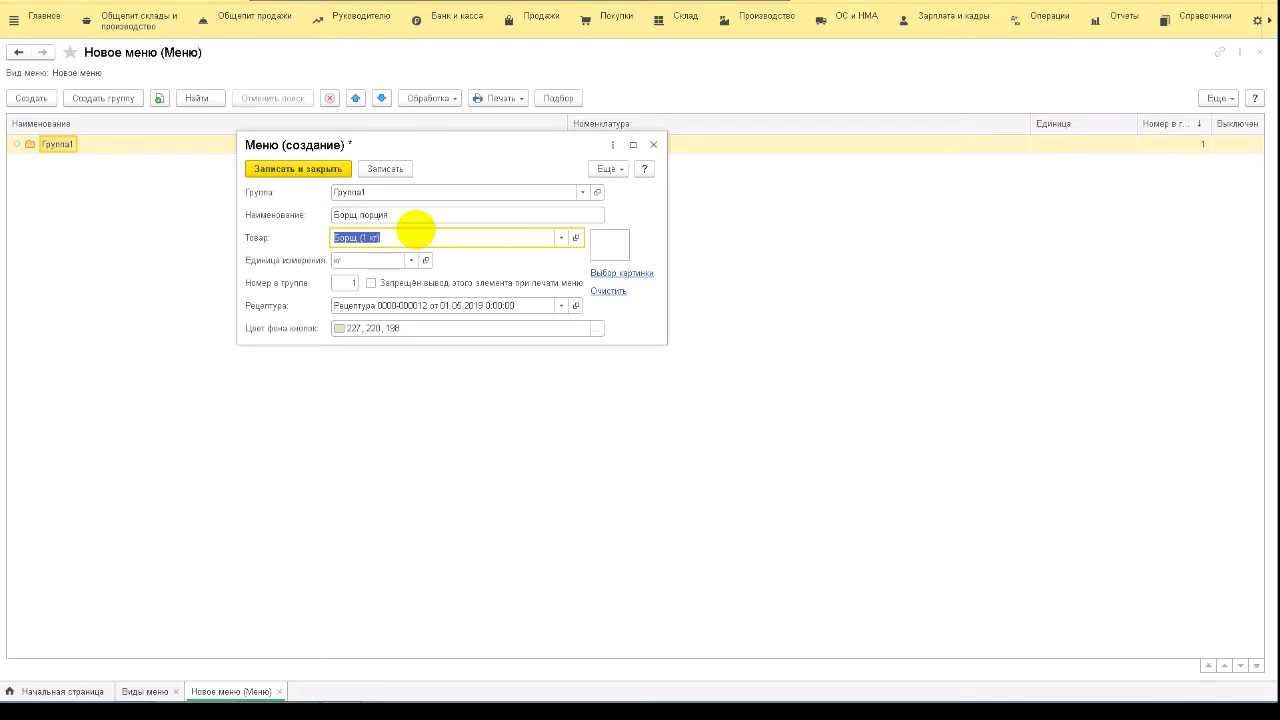
key("shift+Tab")
left_click(426, 214)
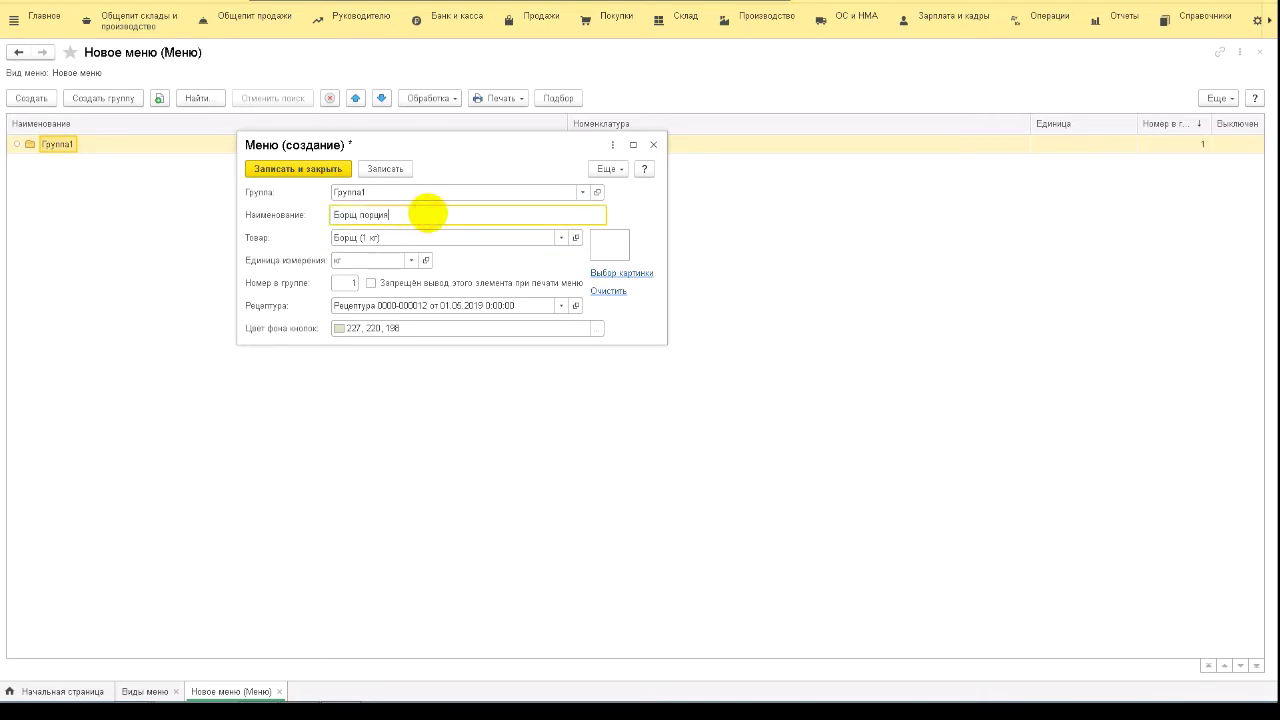
Compare the item's name with its linked product, and save the item into the menu
left_click_drag(426, 214, 330, 217)
left_click(428, 214)
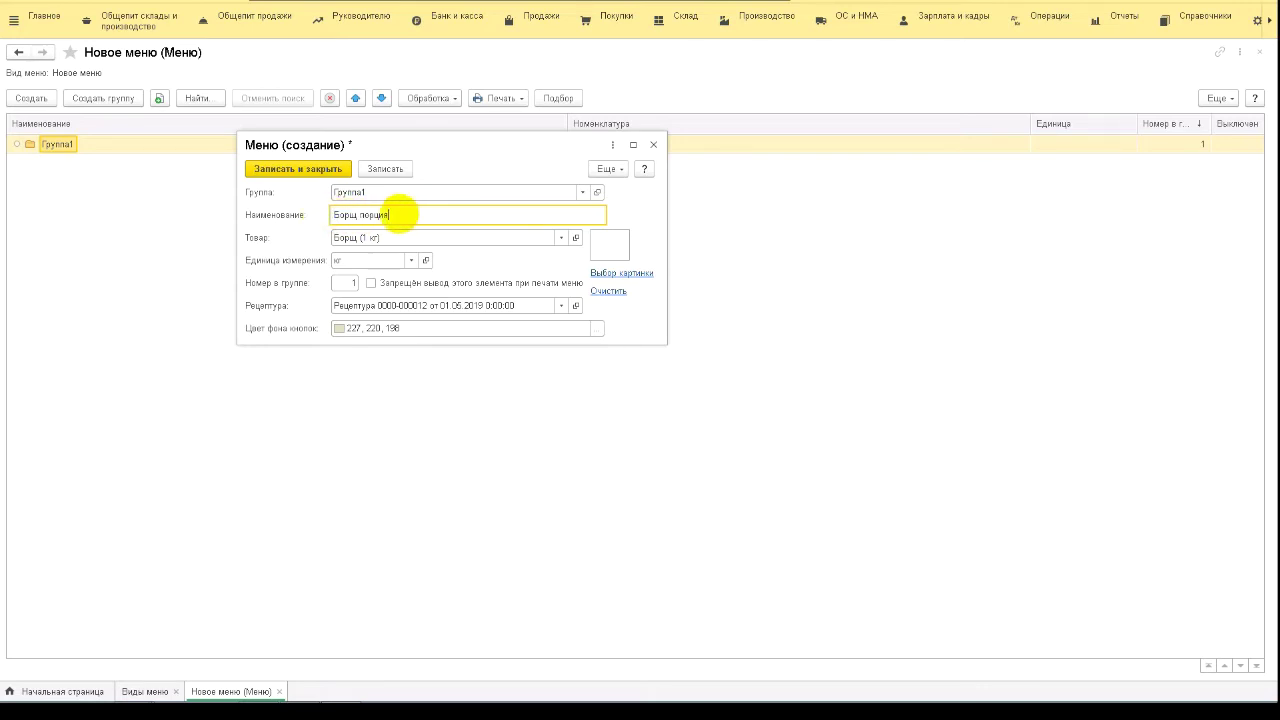
left_click(363, 237)
left_click(345, 237)
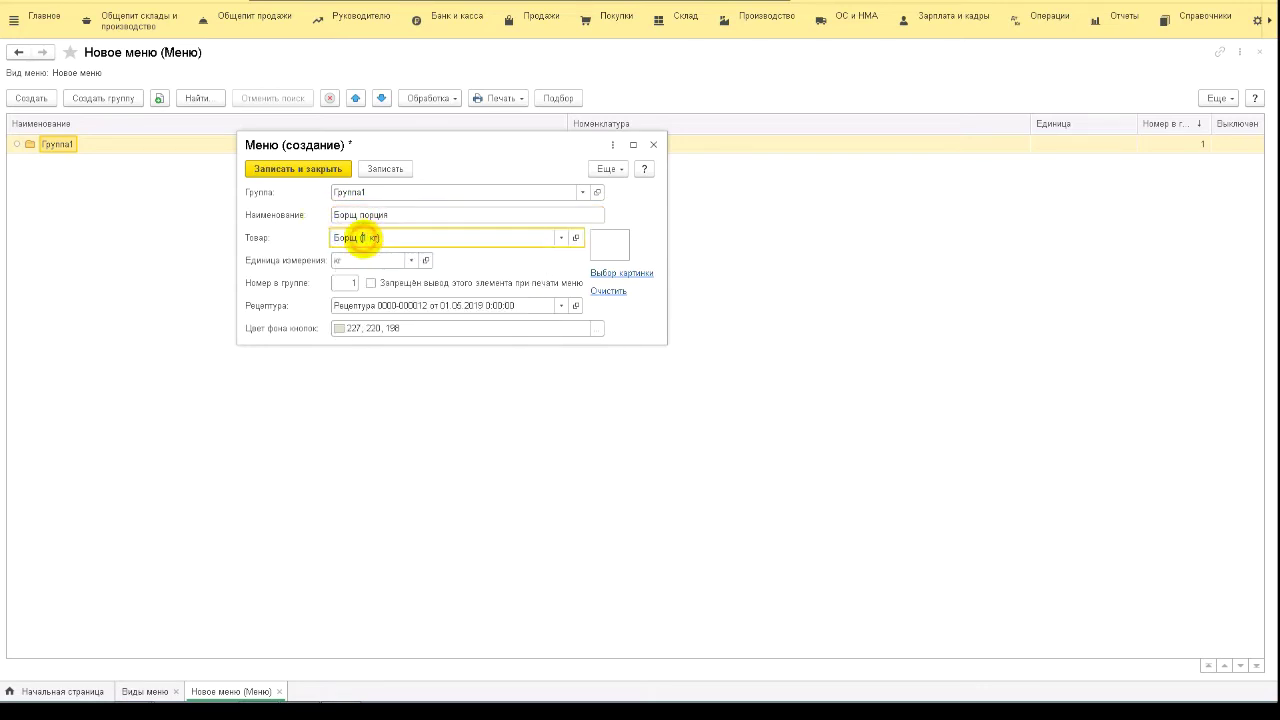
left_click_drag(420, 240, 320, 236)
left_click(428, 238)
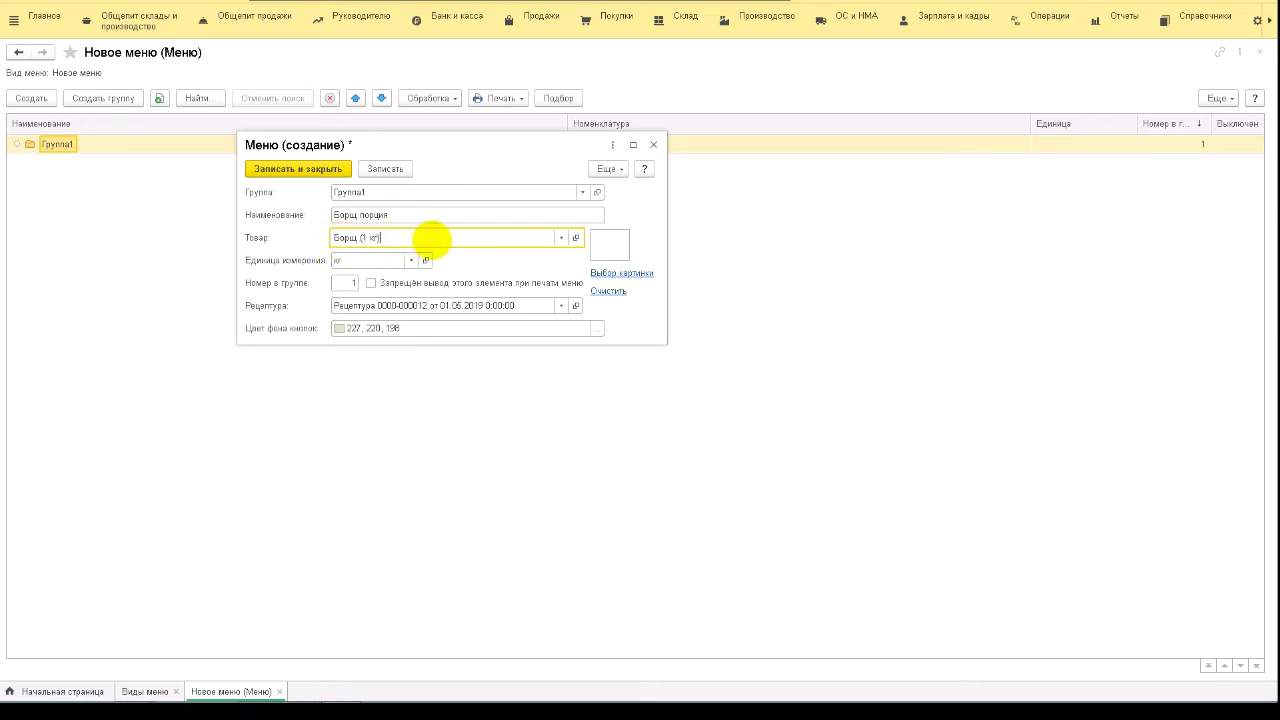
left_click(298, 168)
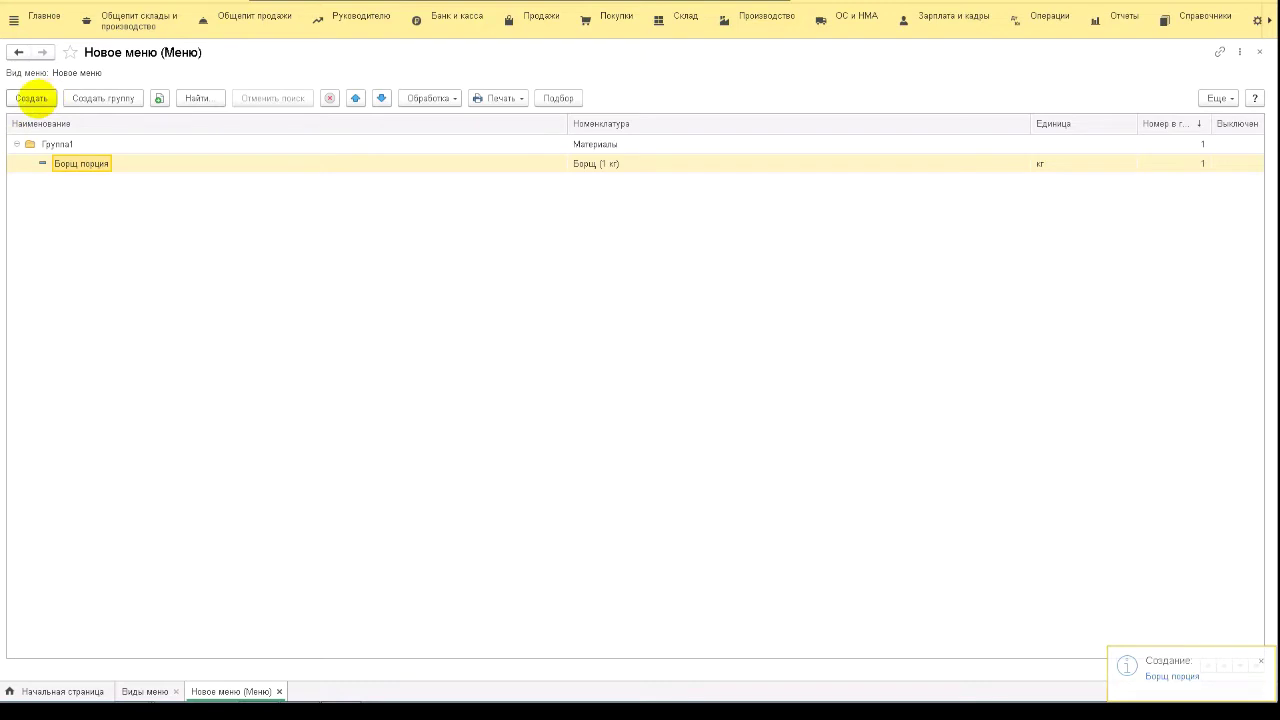
Add an item to Группа1 with the product Овощной бульон, п/ф, shorten its name to Овощной бульон and save it
left_click(32, 98)
left_click(561, 237)
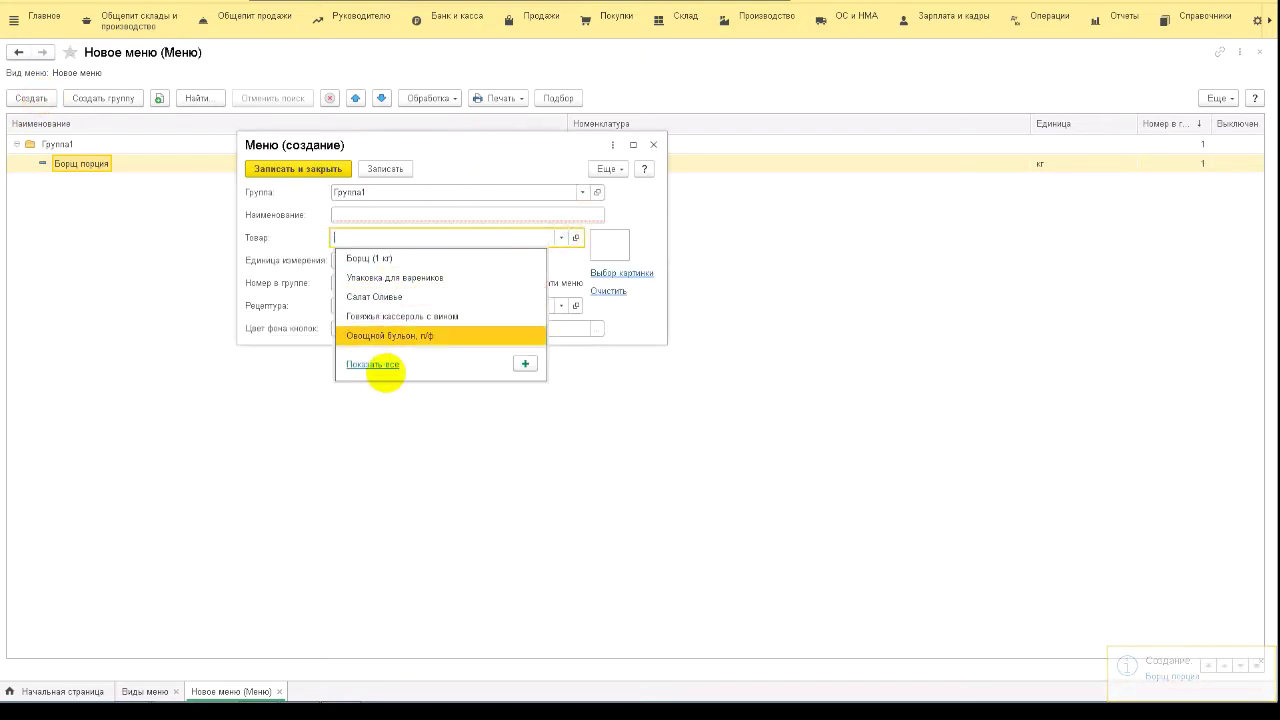
left_click(373, 335)
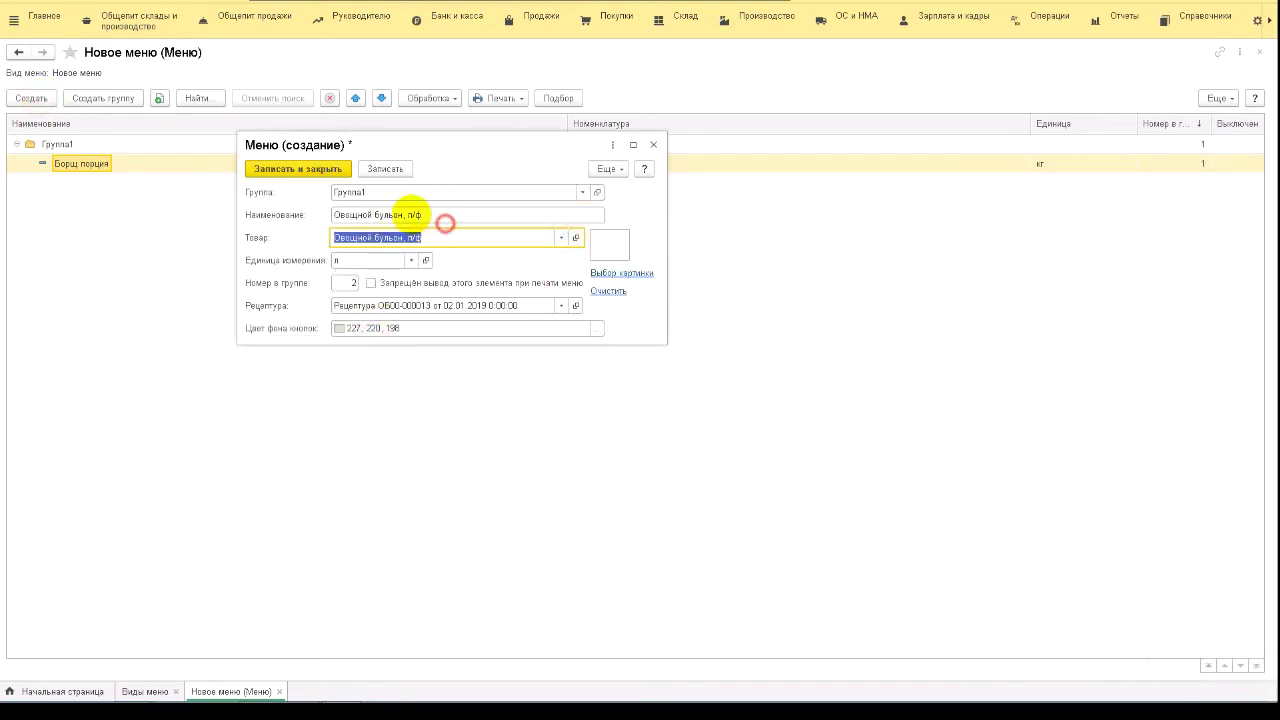
left_click(443, 215)
double_click(390, 214)
left_click(425, 214)
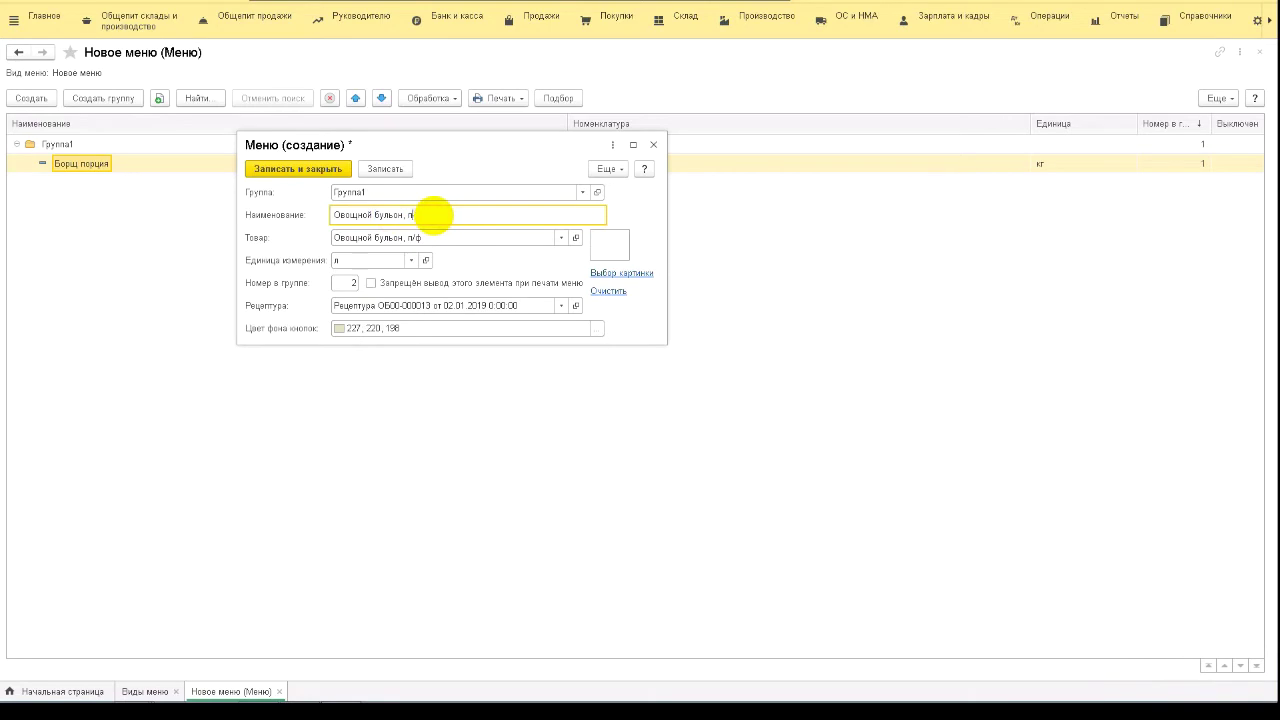
key("ctrl+Return")
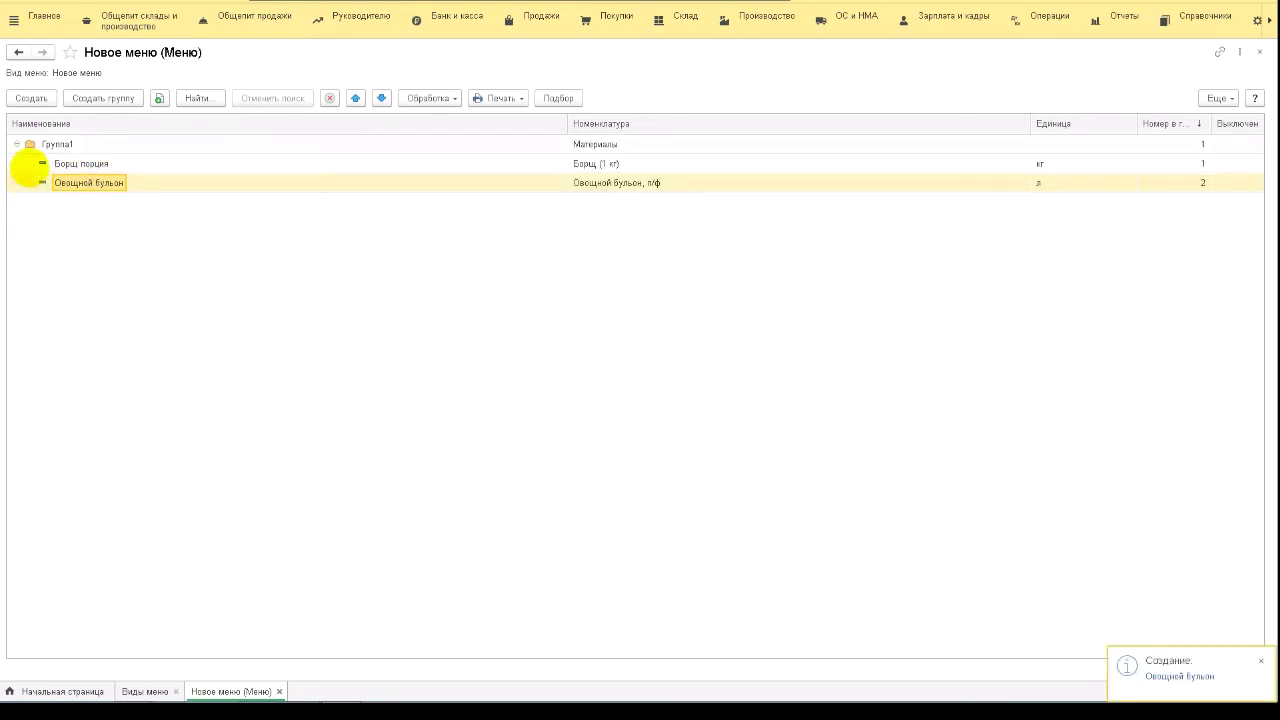
Create a menu group named Напитки on the same level as Группа1 and save it
left_click(16, 144)
left_click(103, 98)
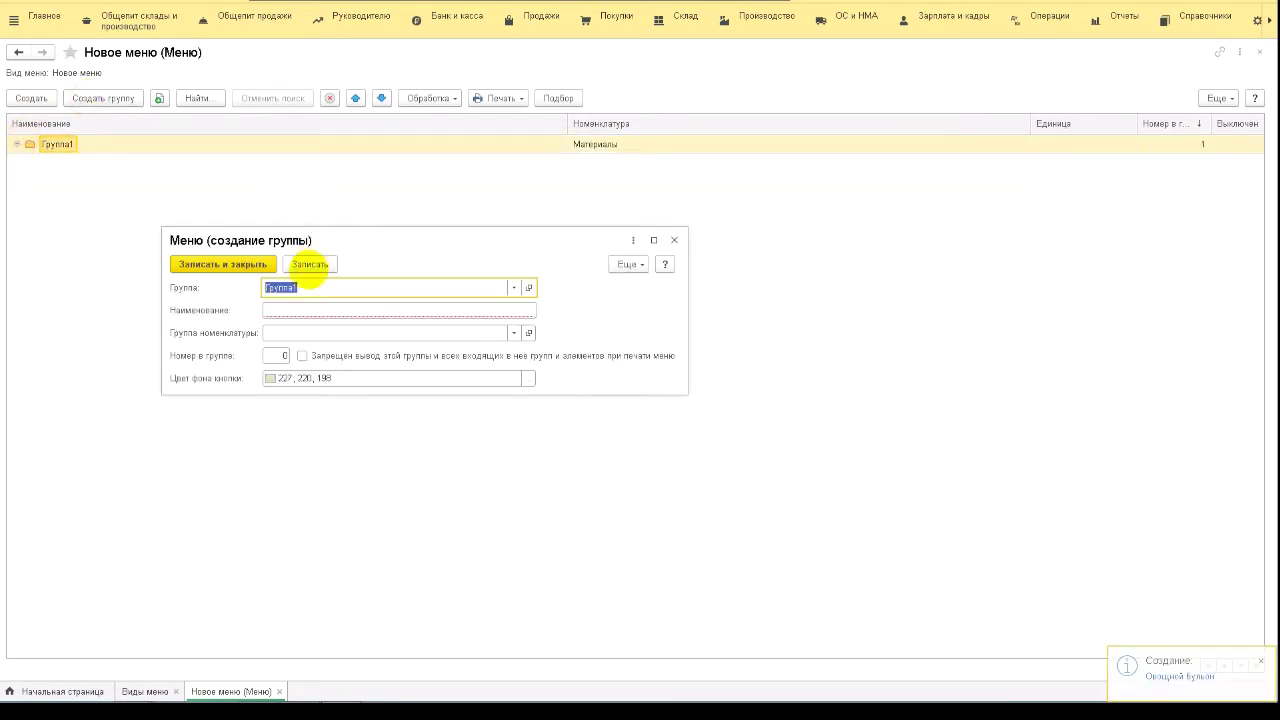
left_click(302, 310)
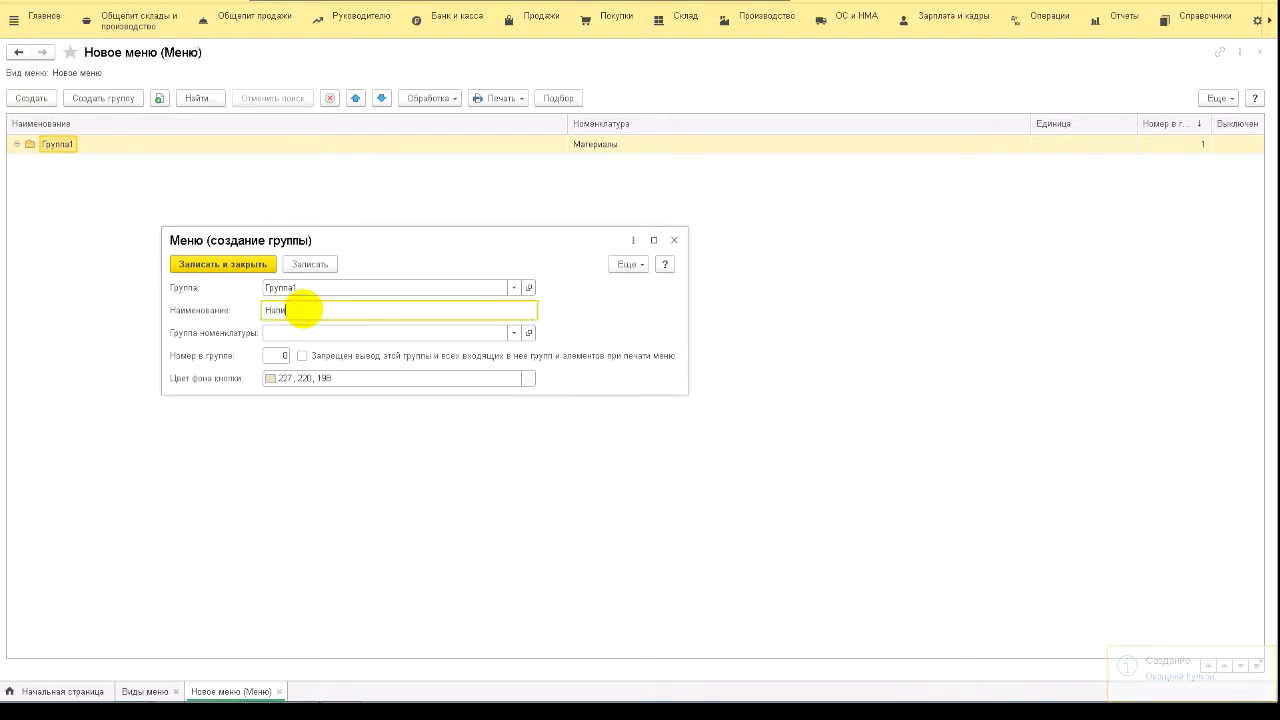
type("Напитки")
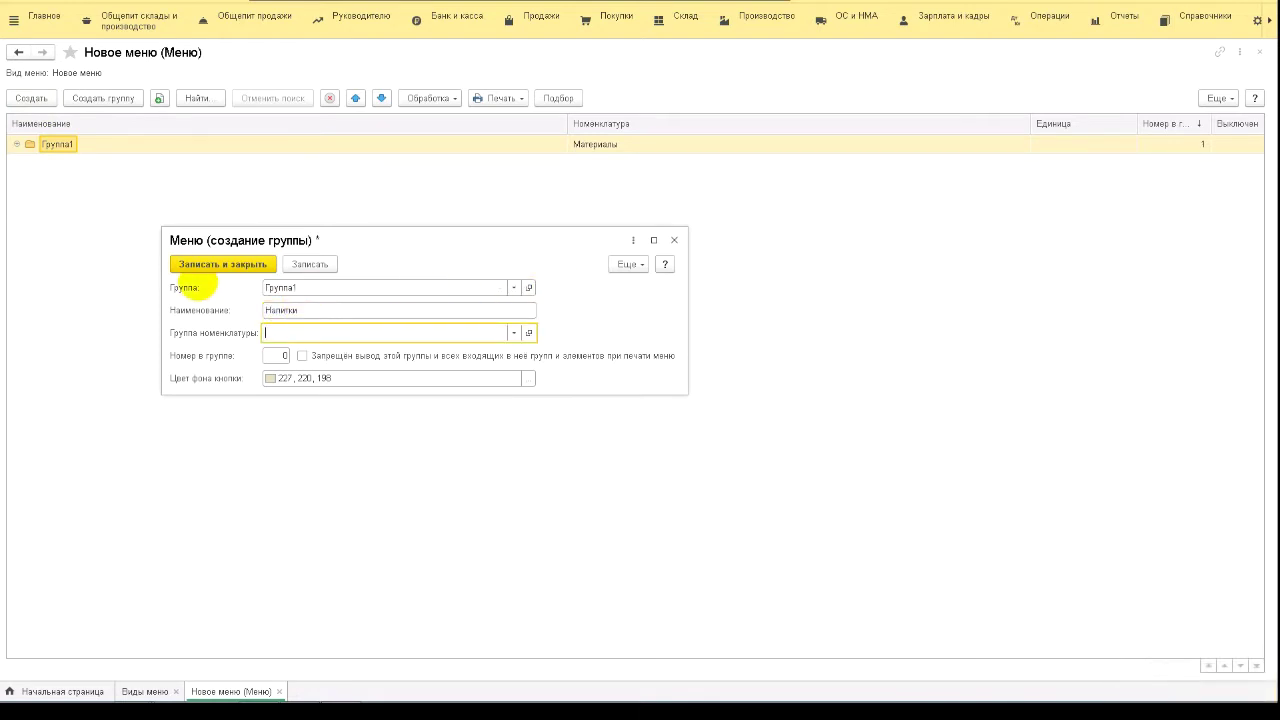
left_click(188, 265)
View the settings of the Напитки group and close its card
left_click(70, 163)
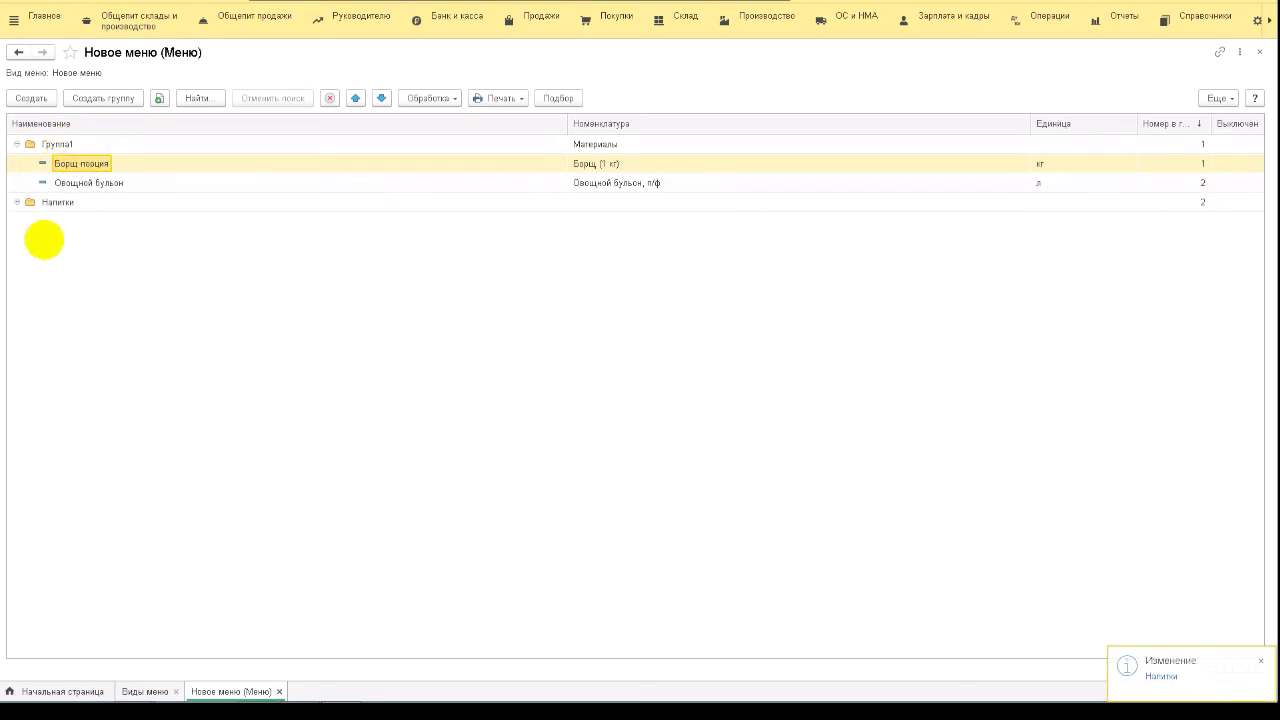
left_click(66, 203)
double_click(66, 203)
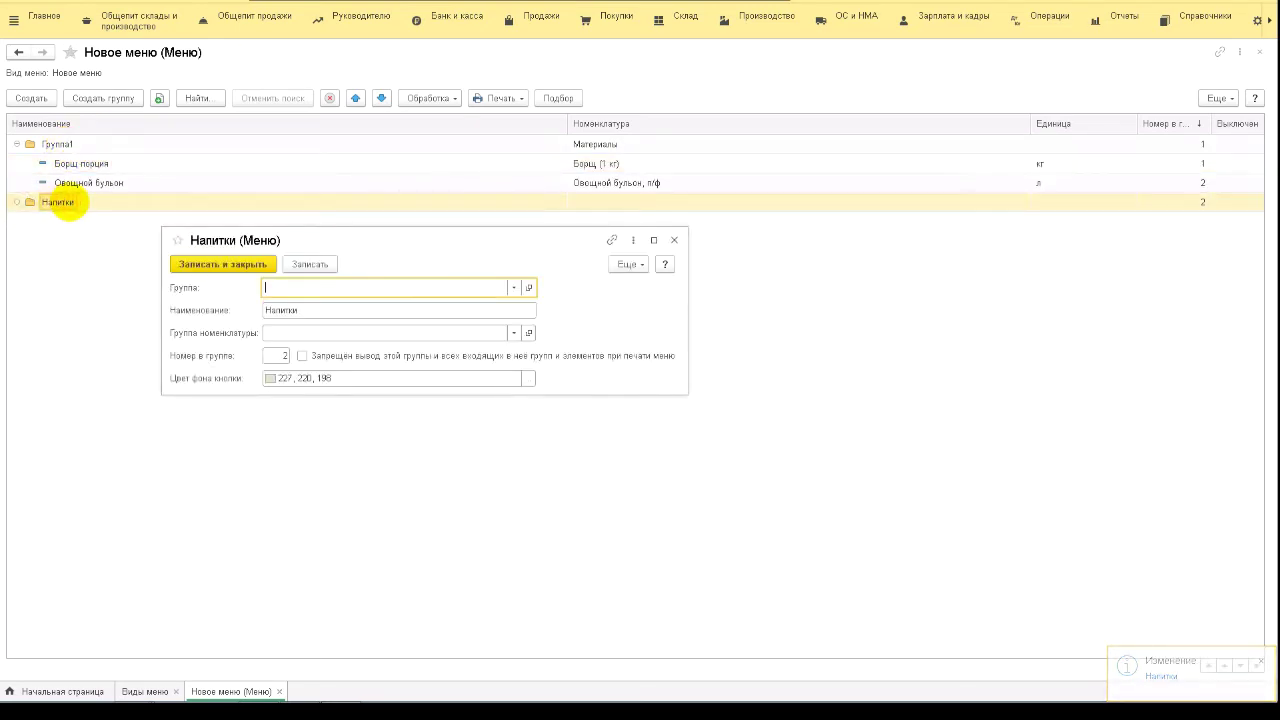
key("Escape")
Add Пиво светлое Студёное, 50 л from Товары, Алкоголь и пиво to the Напитки group and save the item
left_click(33, 97)
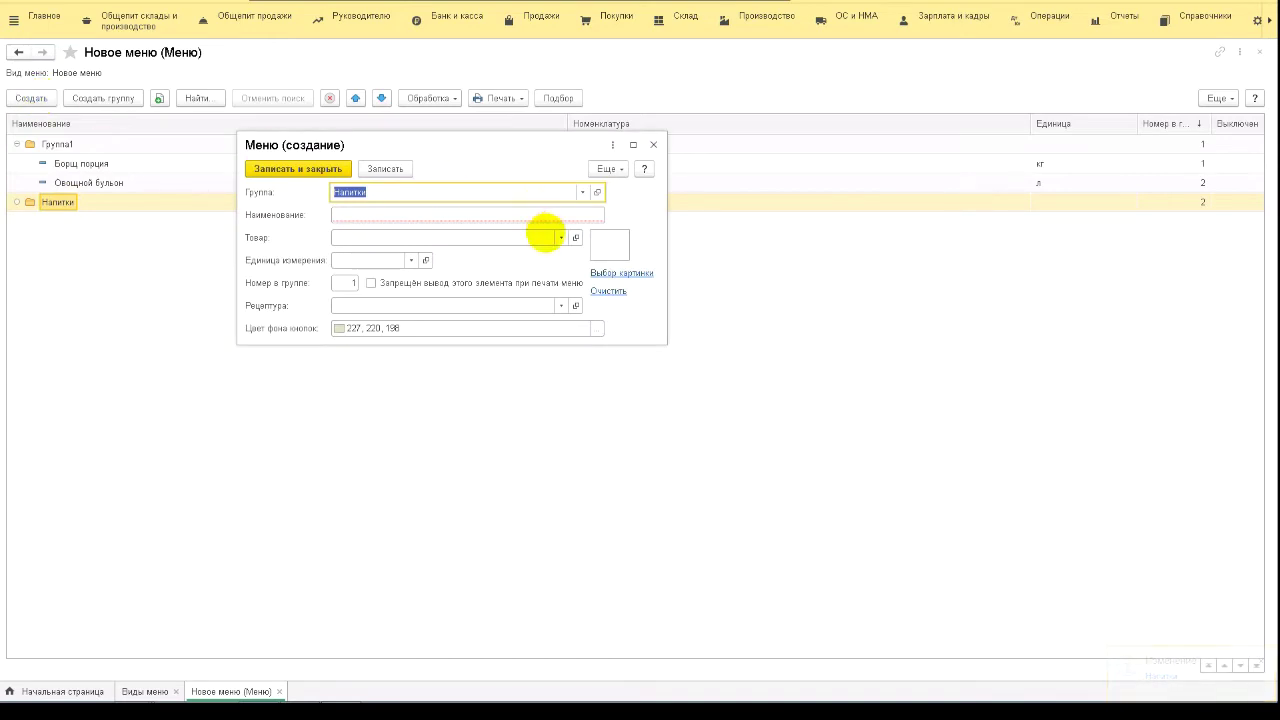
left_click(545, 237)
left_click(372, 364)
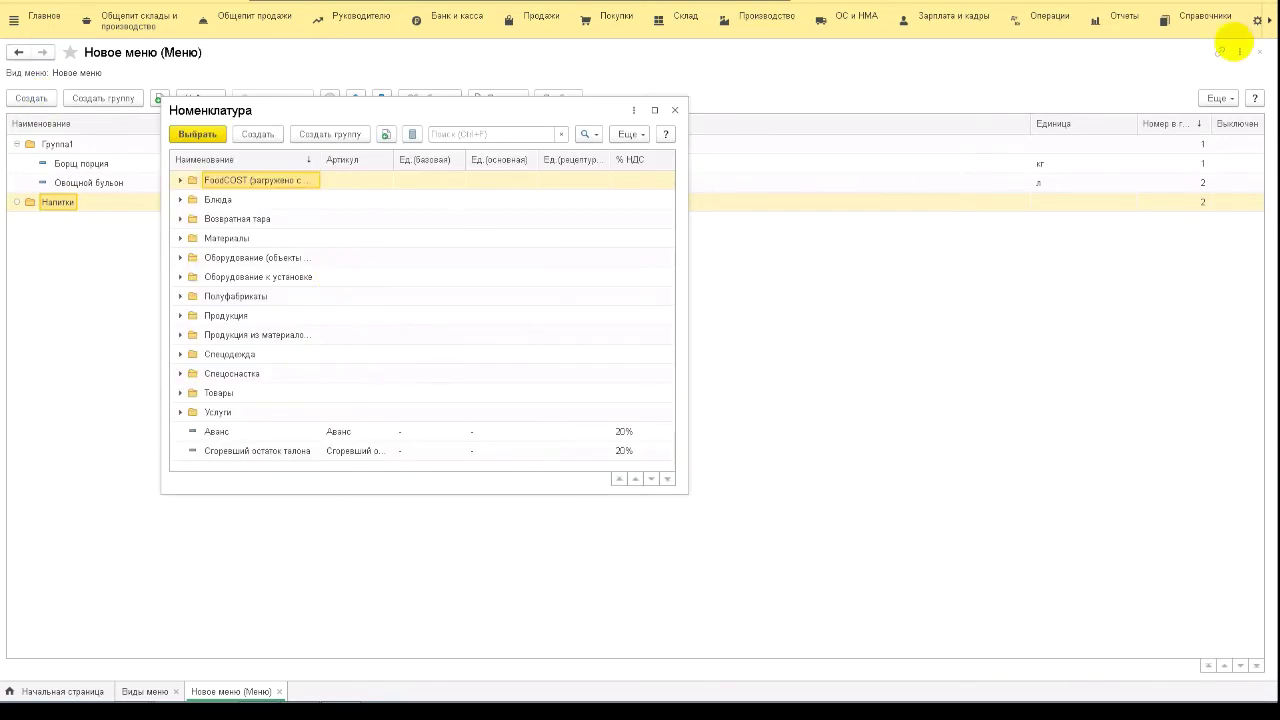
double_click(218, 392)
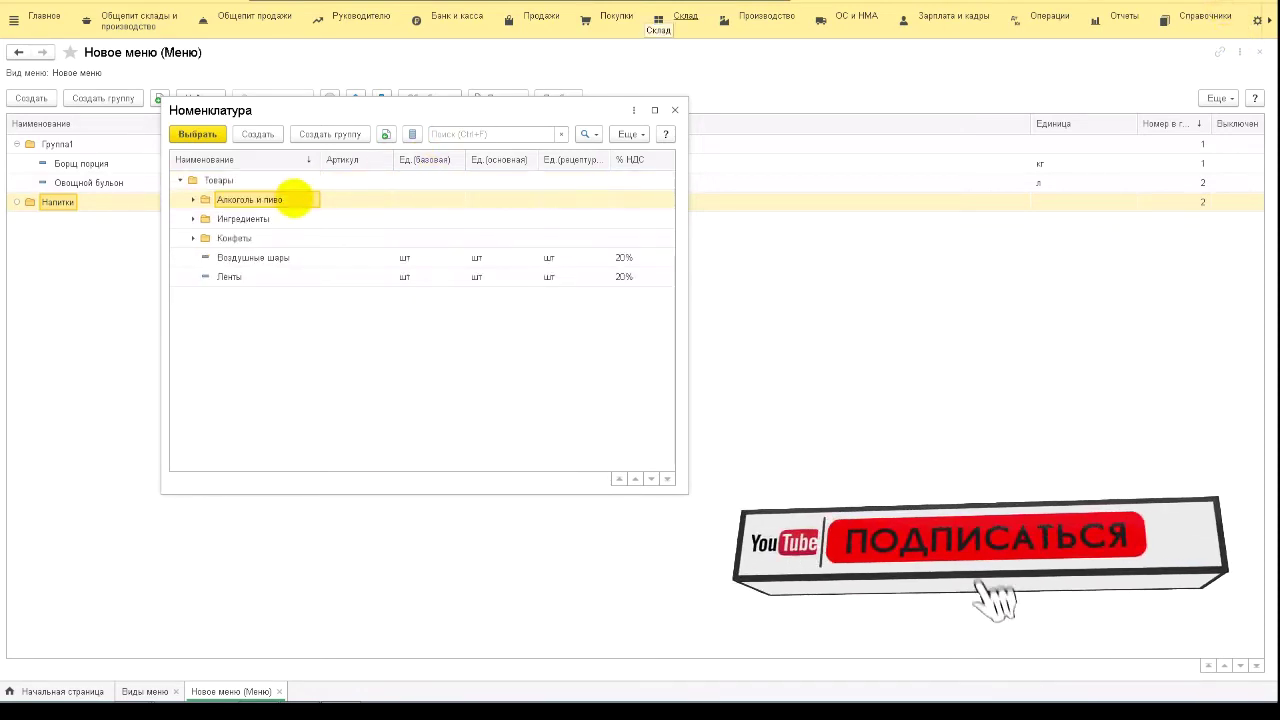
double_click(195, 200)
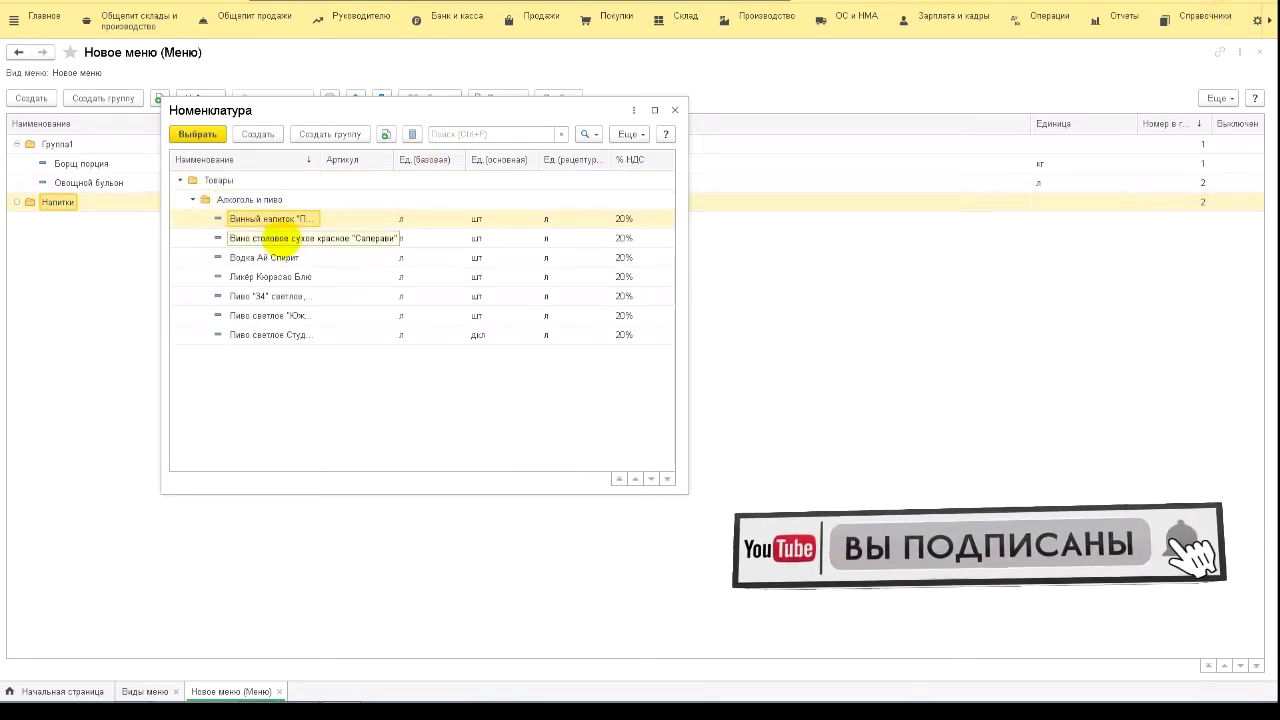
double_click(282, 334)
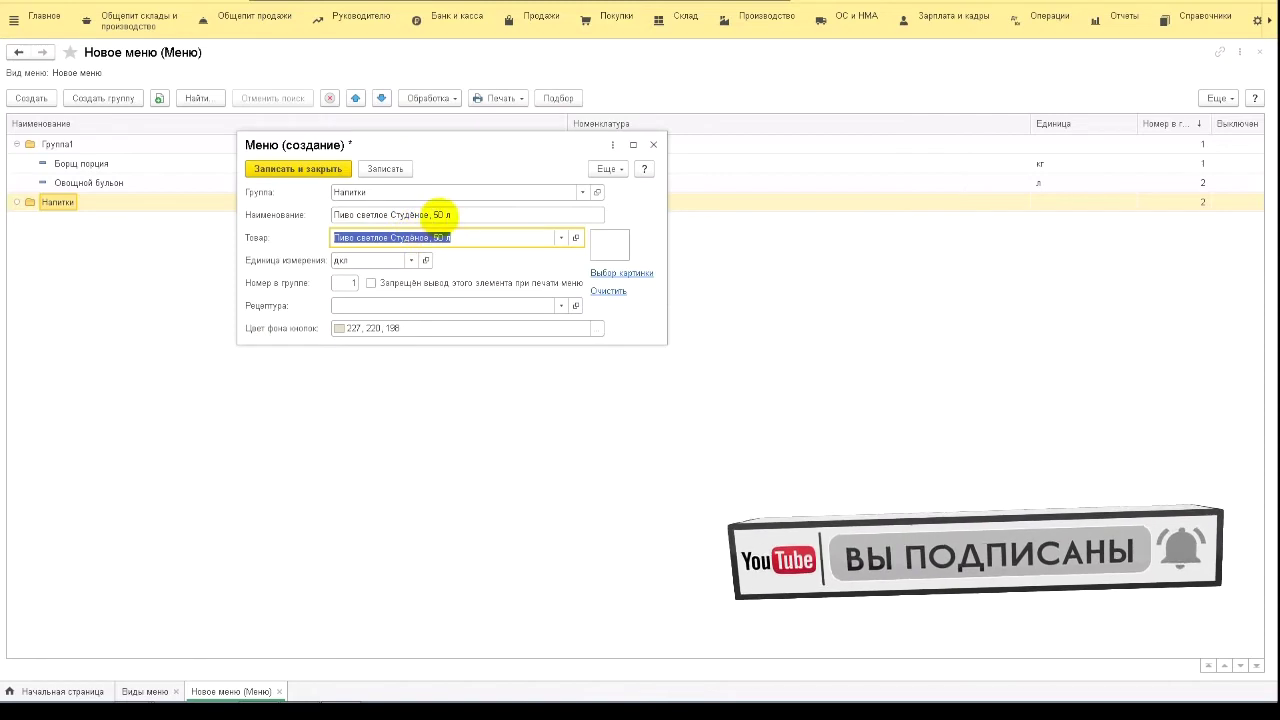
triple_click(453, 215)
left_click(326, 169)
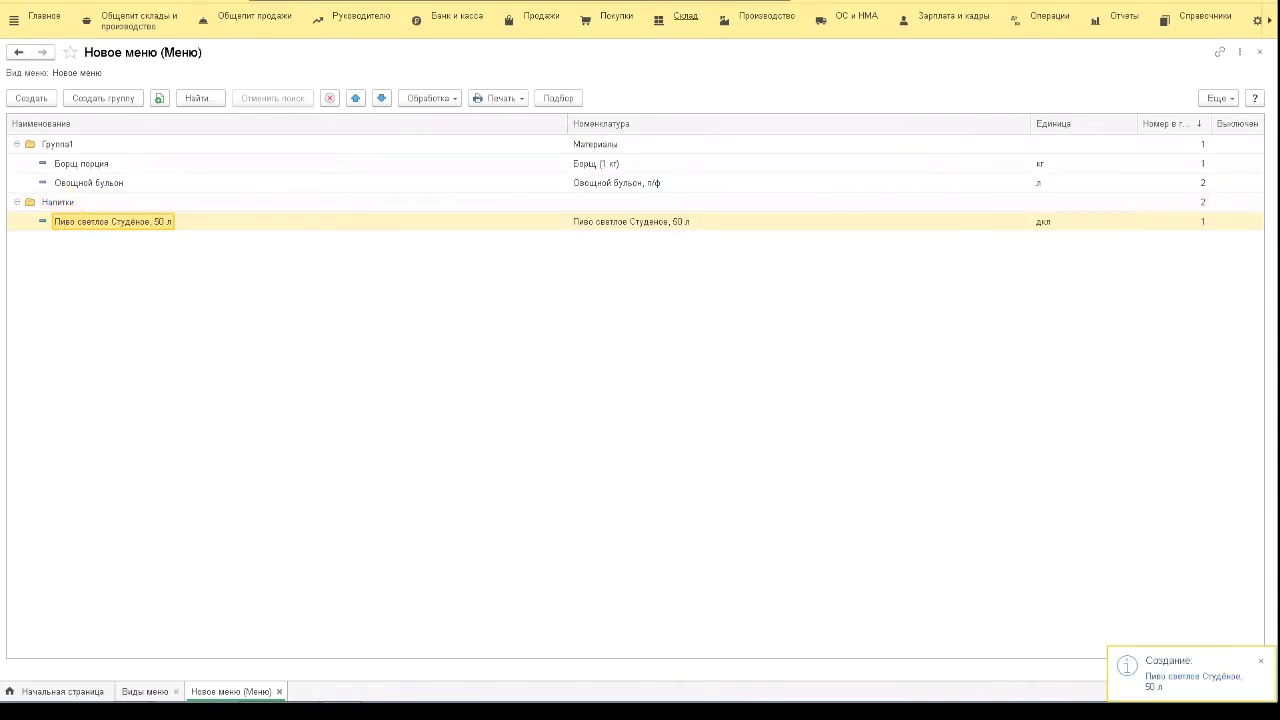
Add Компот from the Блюда product folder as an item of the Напитки group and save it
left_click(50, 98)
left_click(561, 240)
left_click(350, 382)
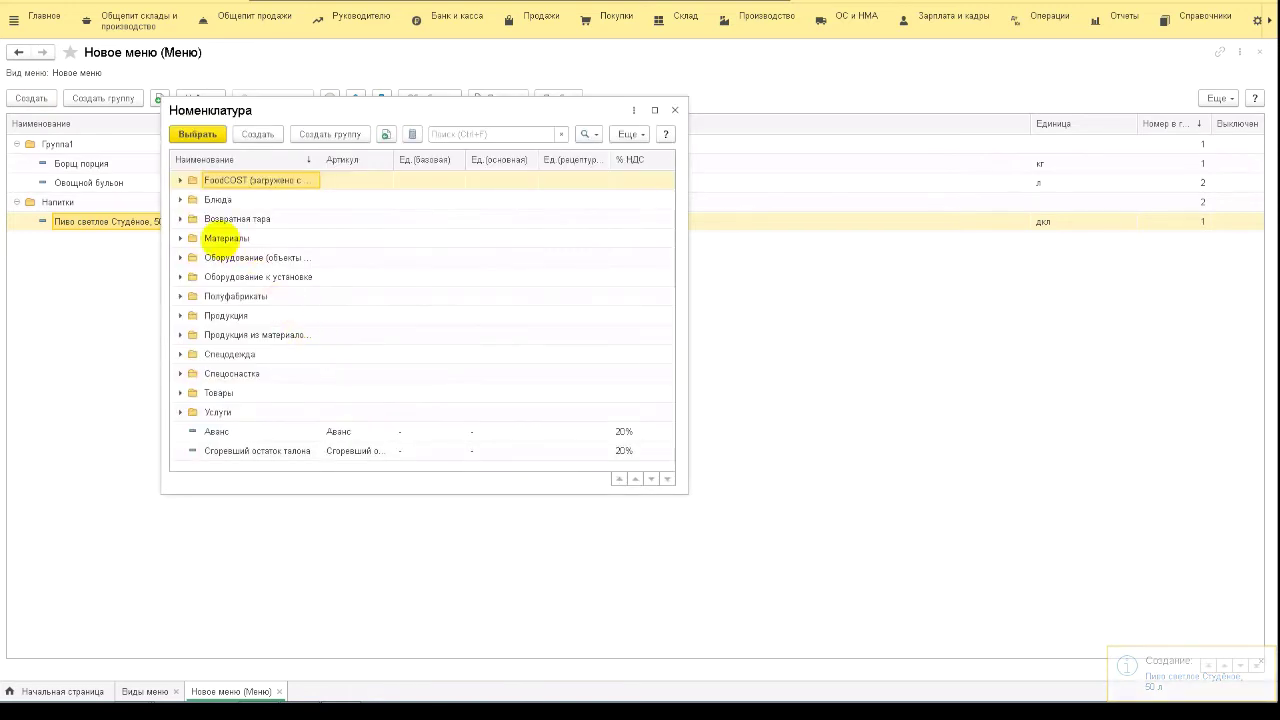
left_click(245, 398)
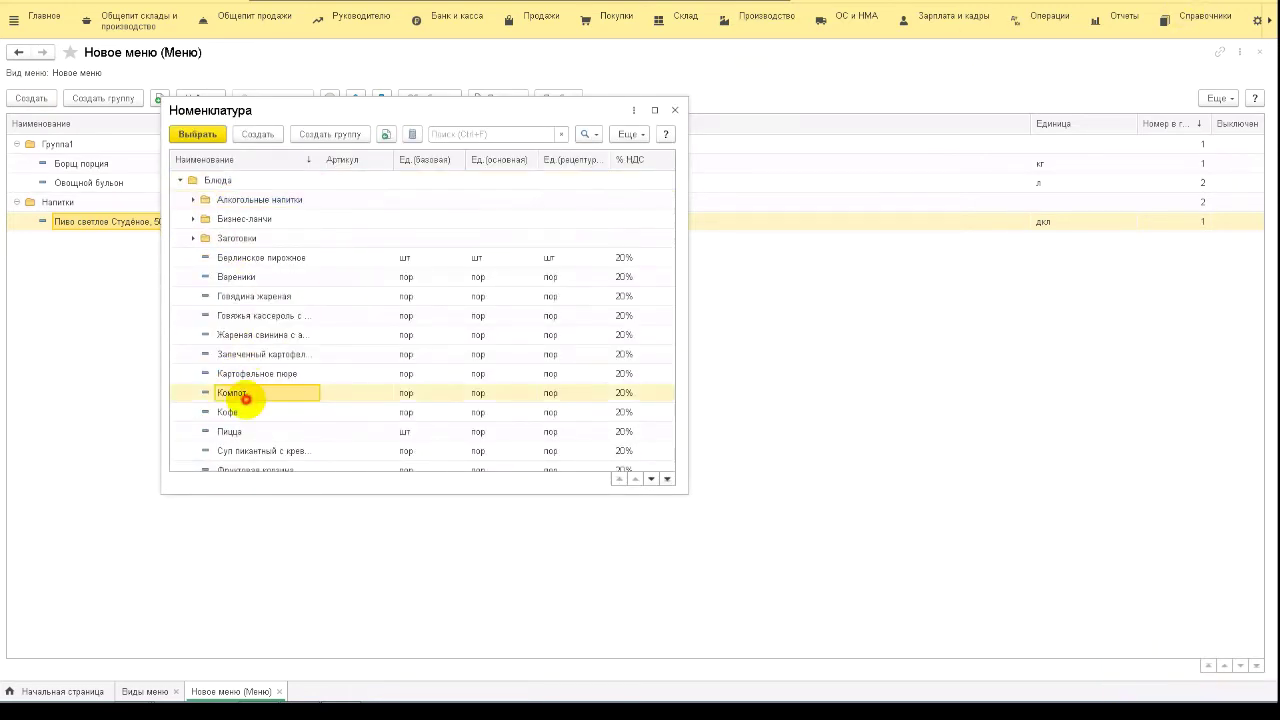
double_click(240, 394)
left_click(391, 210)
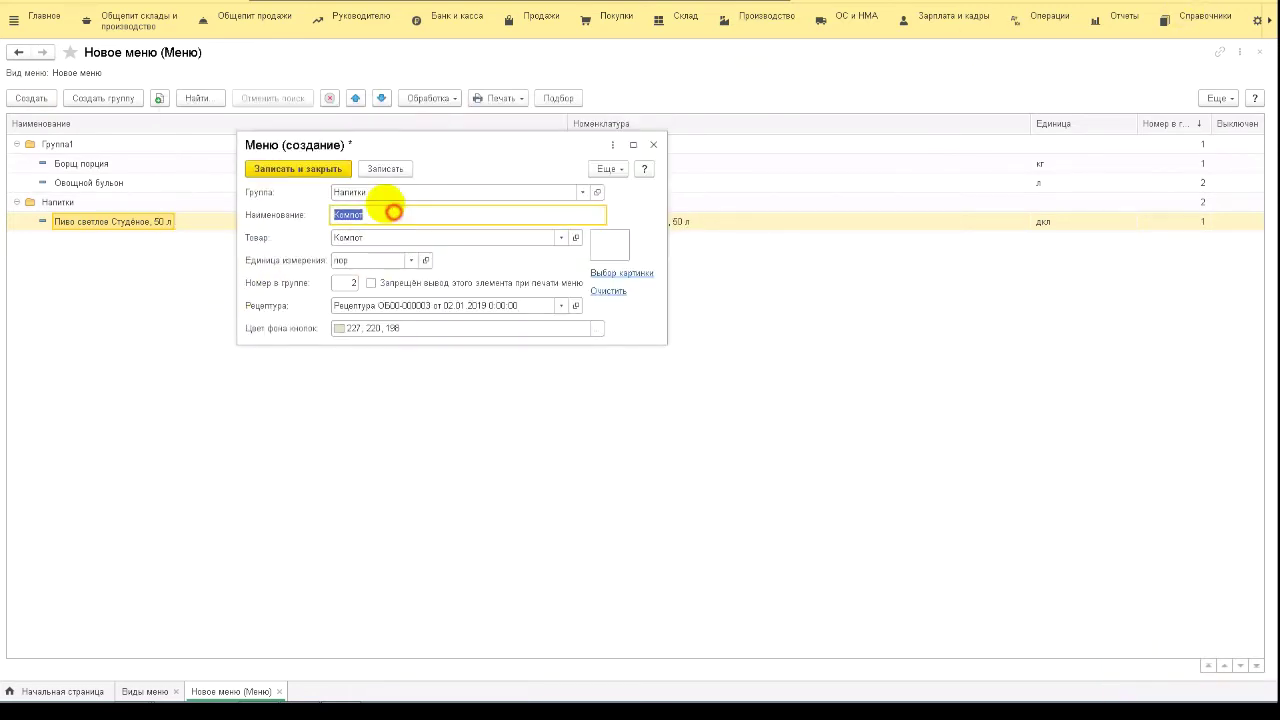
left_click(330, 168)
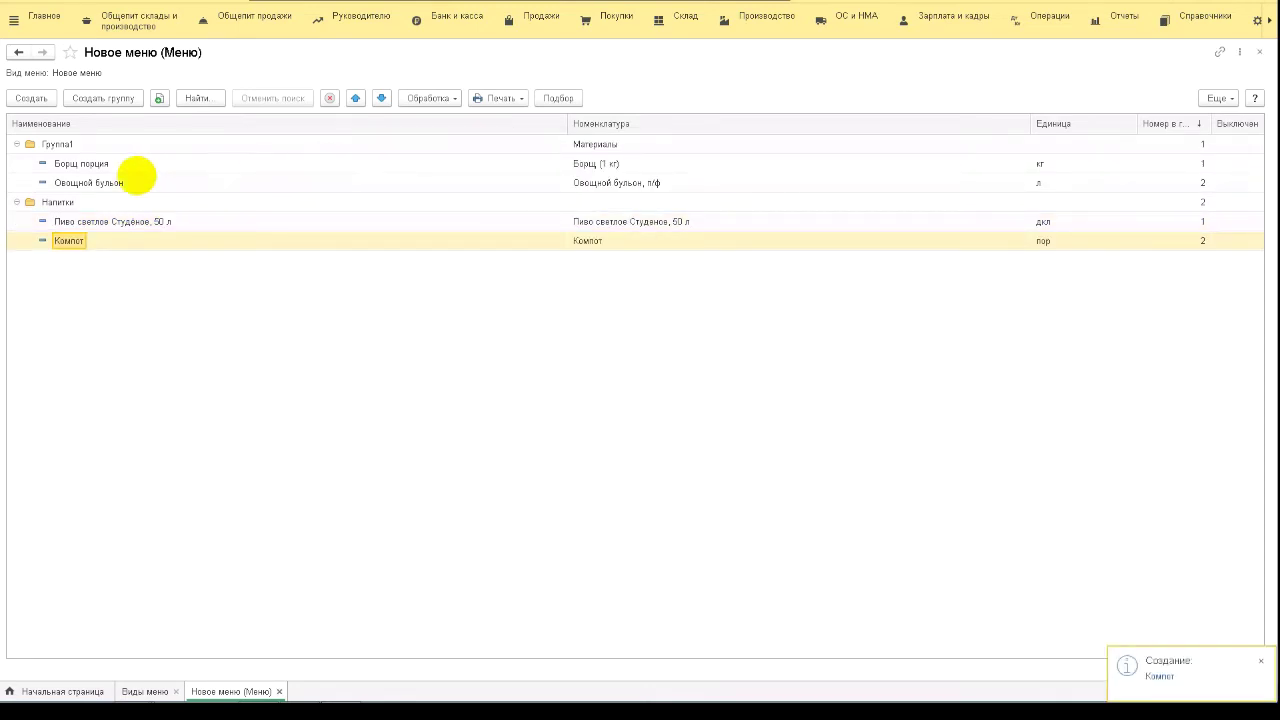
Review the groups Группа1 and Напитки and their items in the Новое меню list
left_click(68, 145)
left_click(62, 200)
left_click(58, 145)
left_click(70, 163)
left_click(72, 203)
left_click(80, 220)
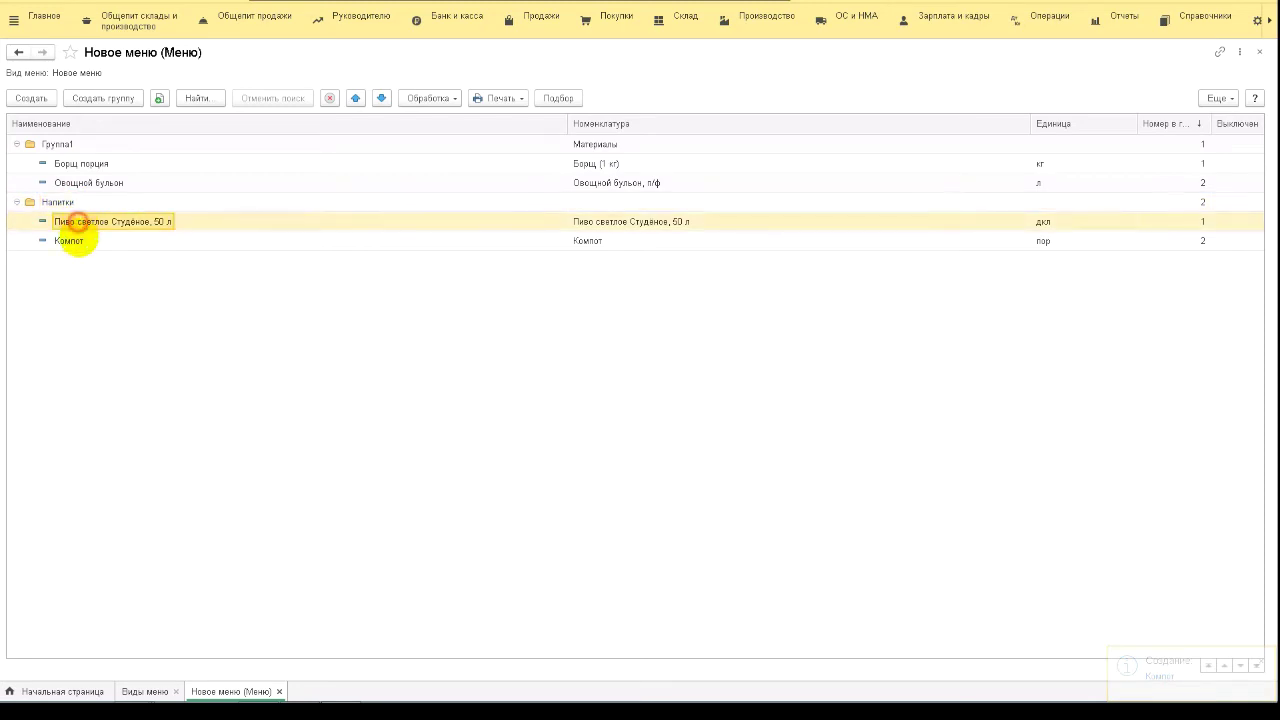
left_click(76, 241)
Open the cashier workplace (Рабочее место кассира) from the РМК section and dismiss its messages
left_click(1268, 24)
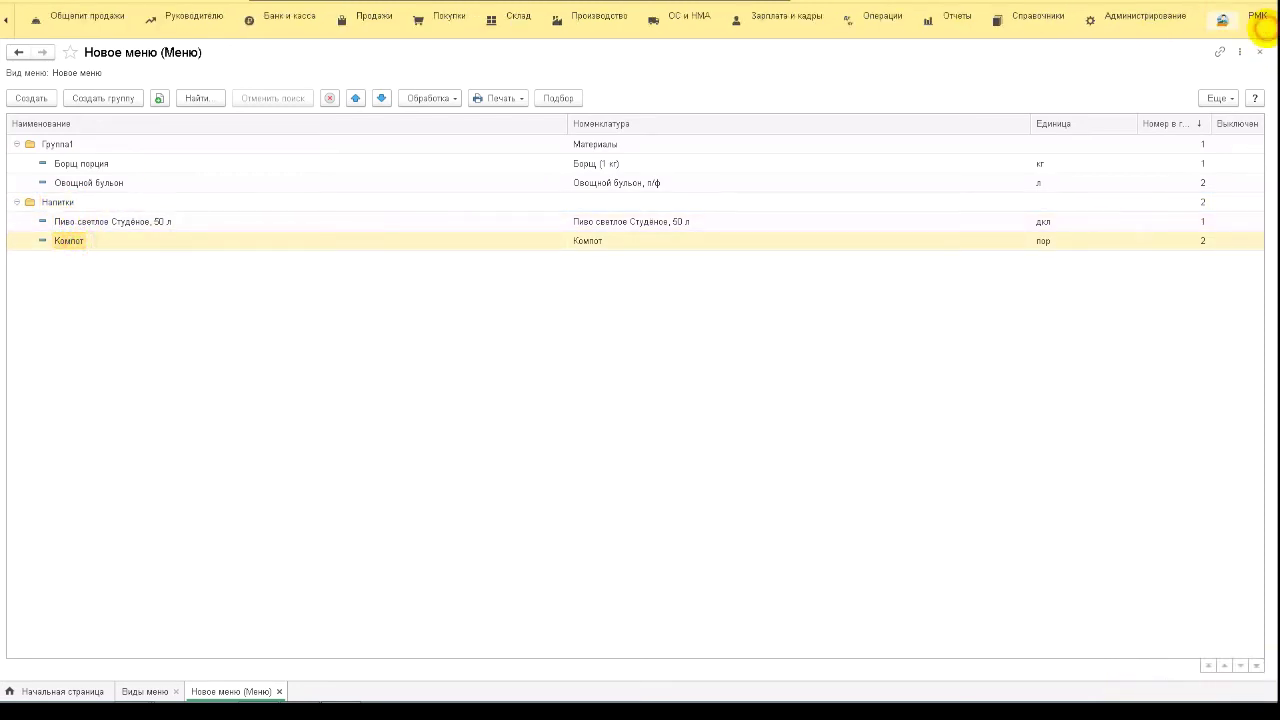
left_click(1258, 17)
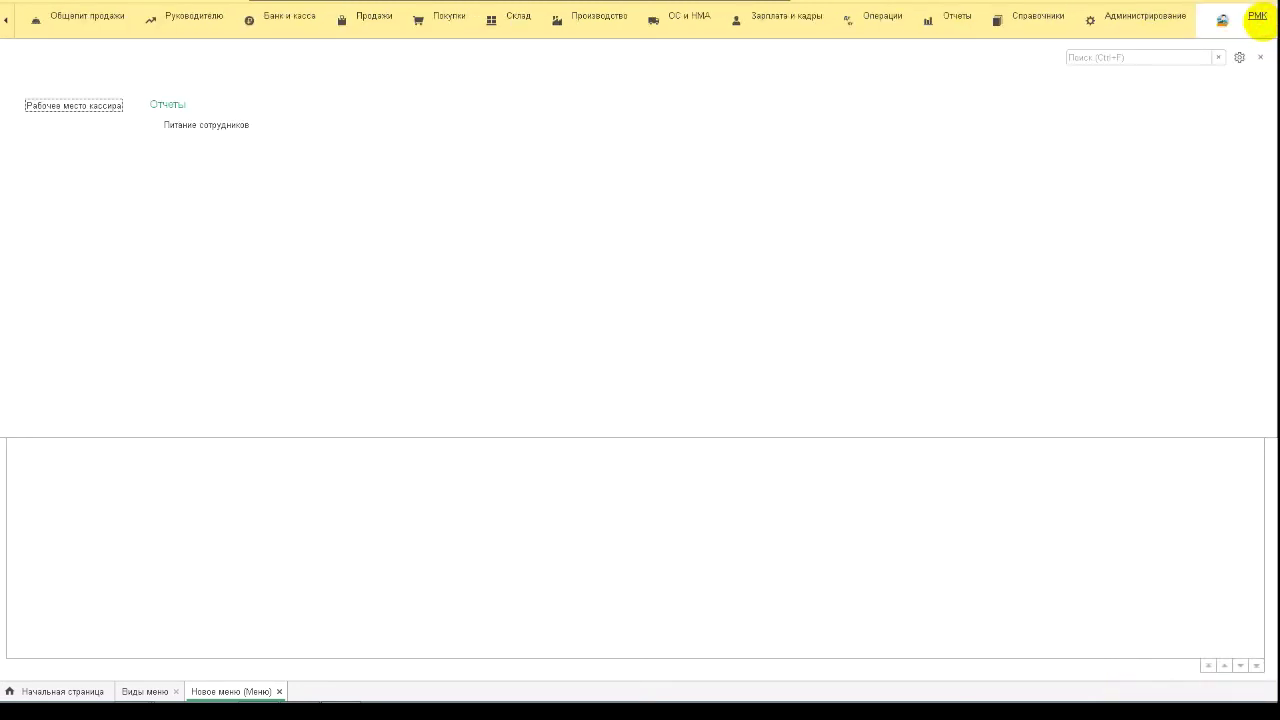
left_click(80, 105)
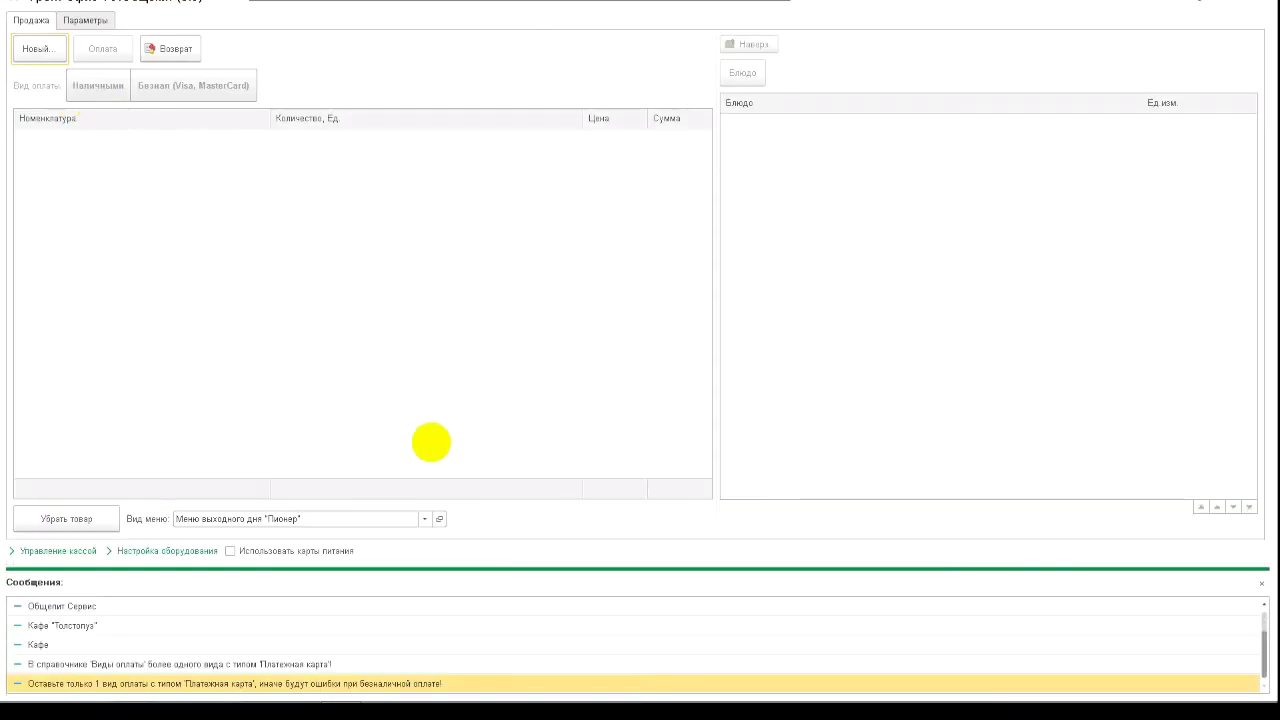
left_click(1261, 583)
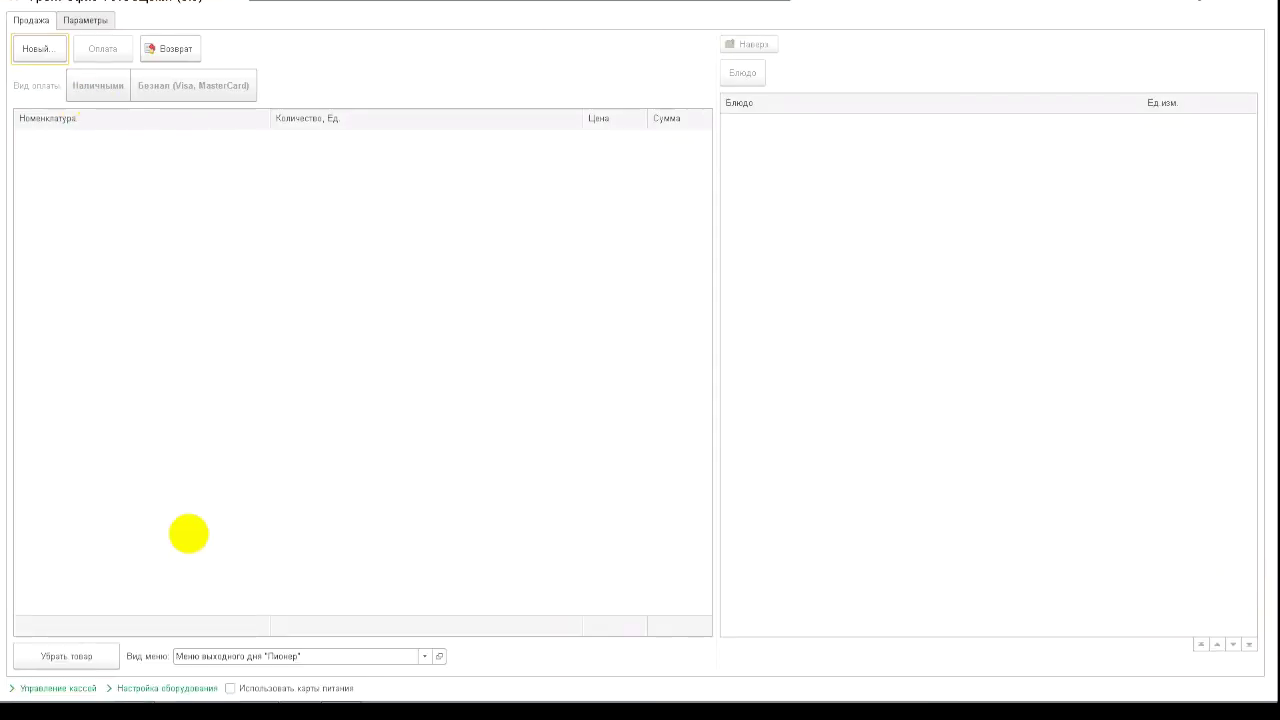
Set the cashier workplace's menu type to Новое меню, chosen from the full list of menu types
left_click(215, 656)
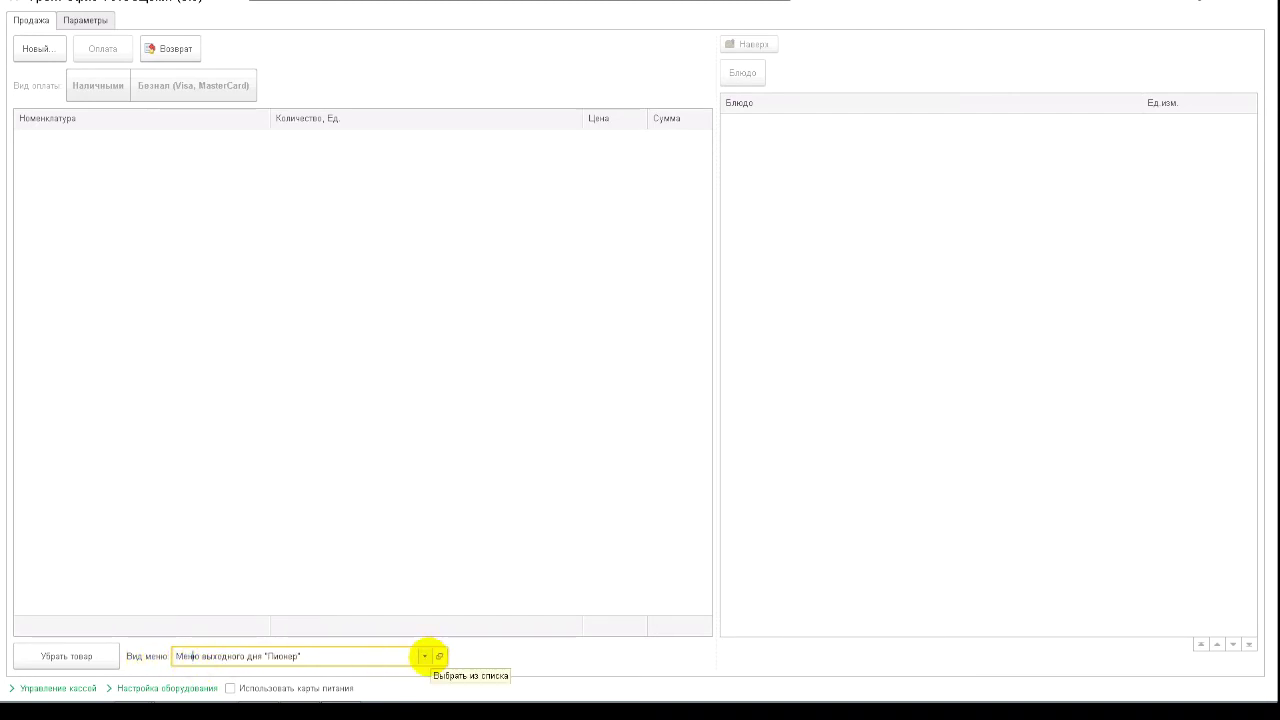
left_click(428, 656)
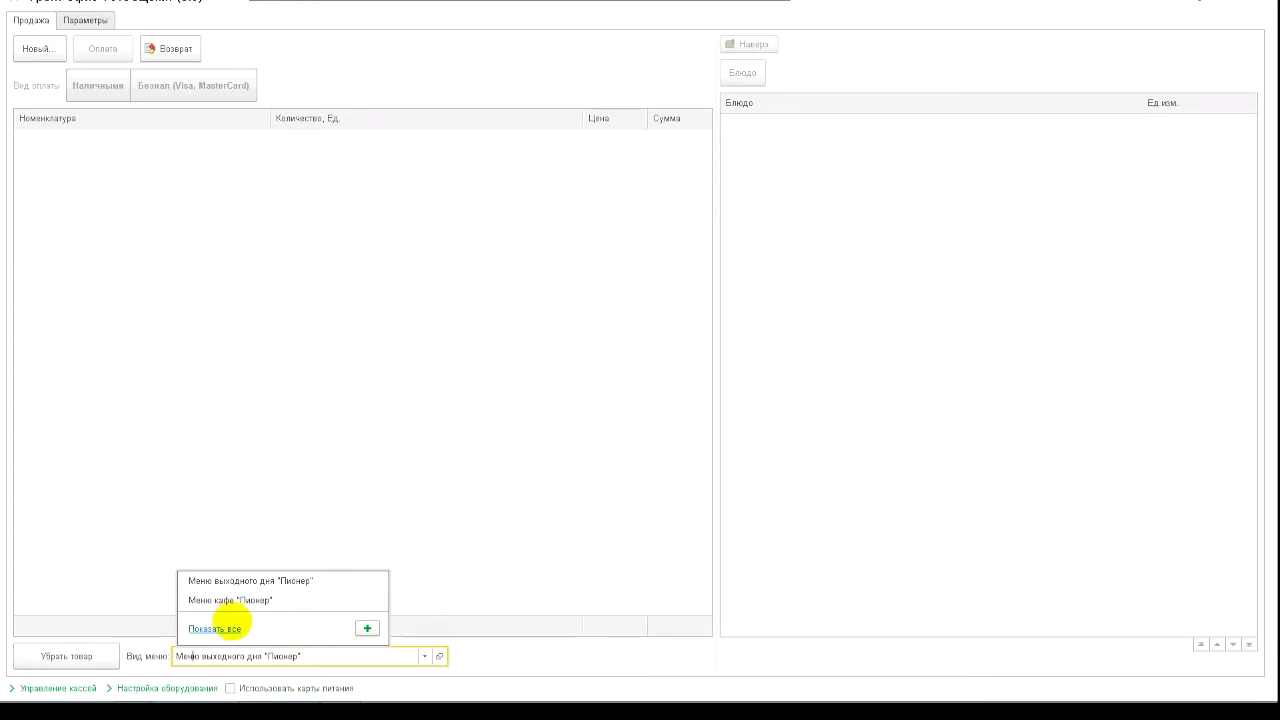
left_click(224, 625)
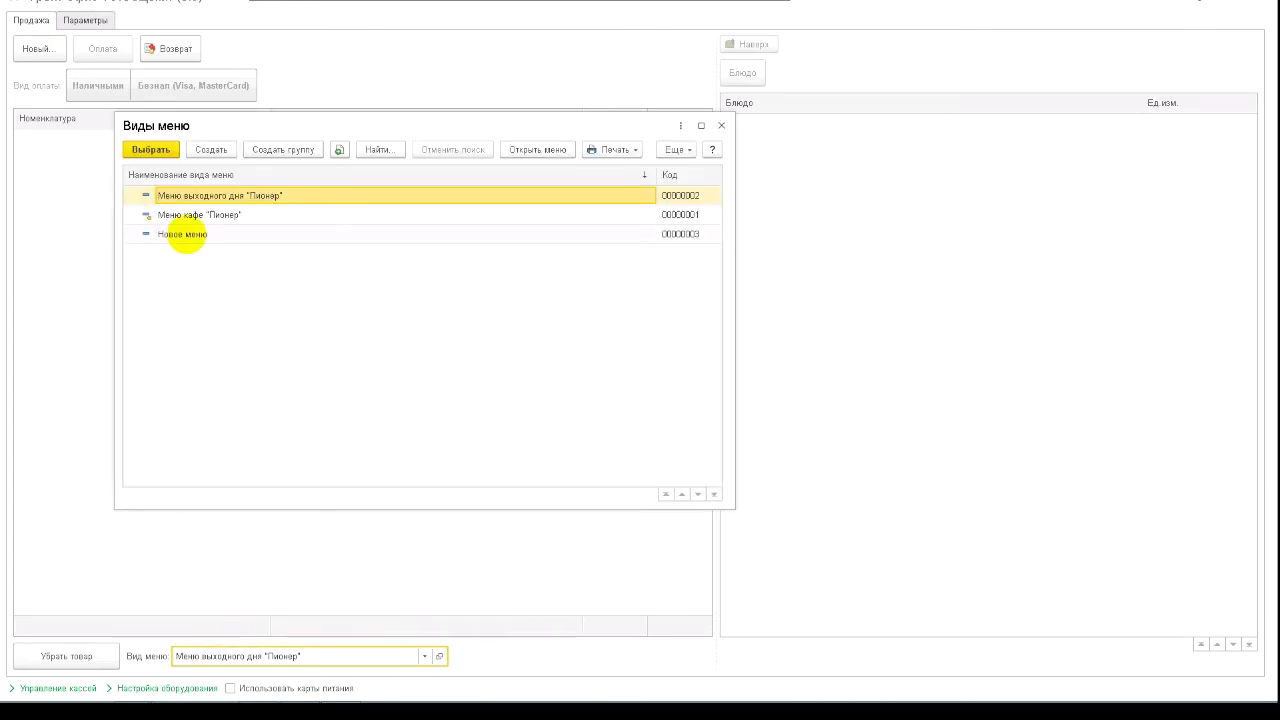
left_click(186, 235)
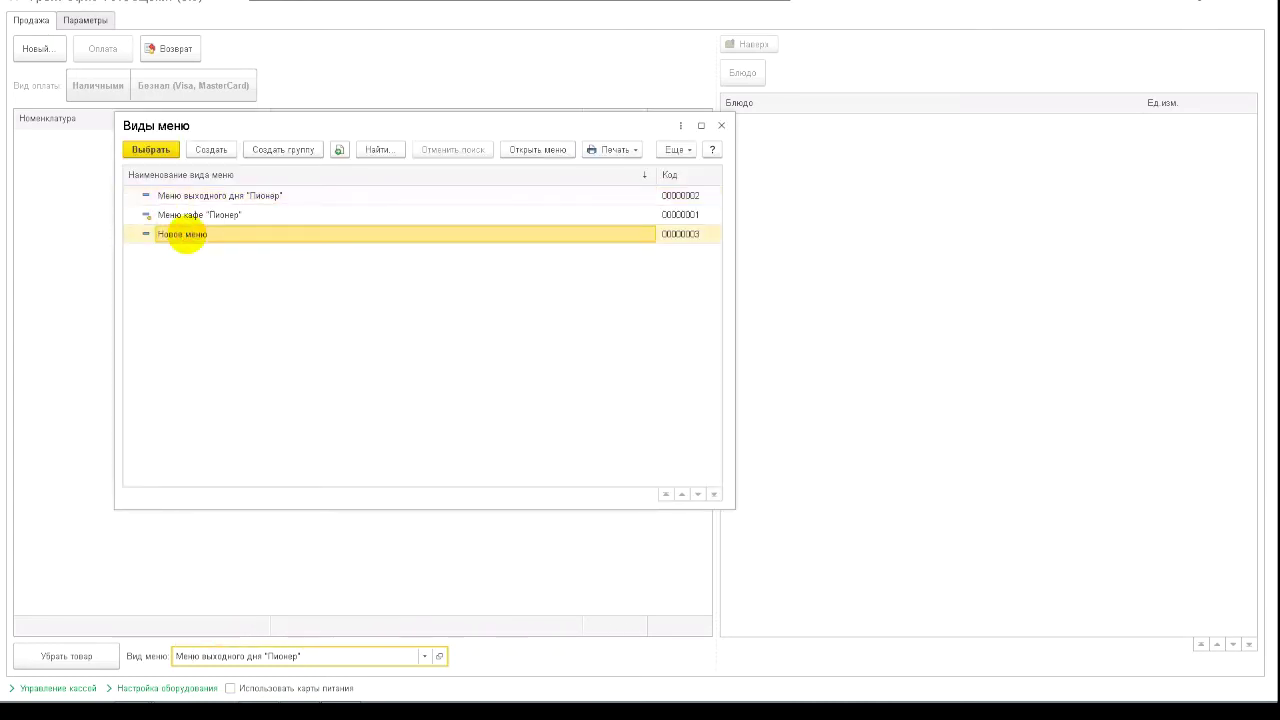
double_click(186, 235)
Start a new receipt and switch between Группа1 and Напитки to view their dishes
left_click(748, 78)
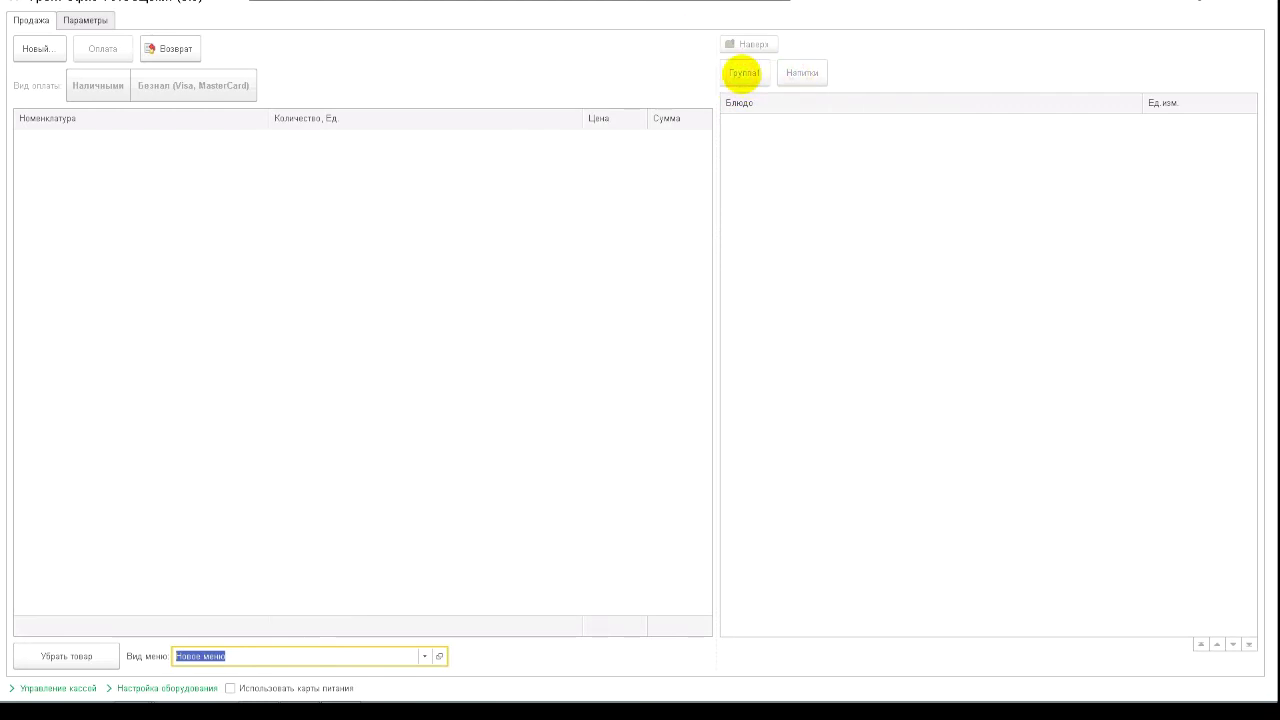
left_click(800, 74)
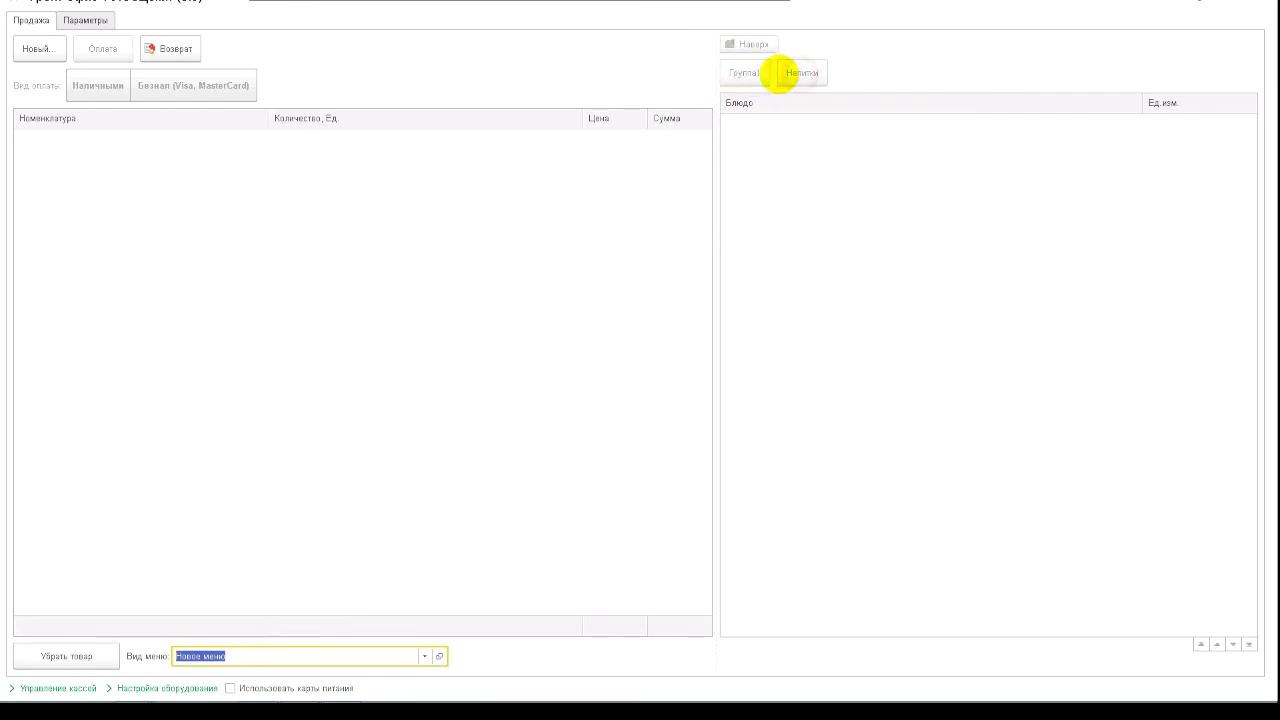
left_click(39, 50)
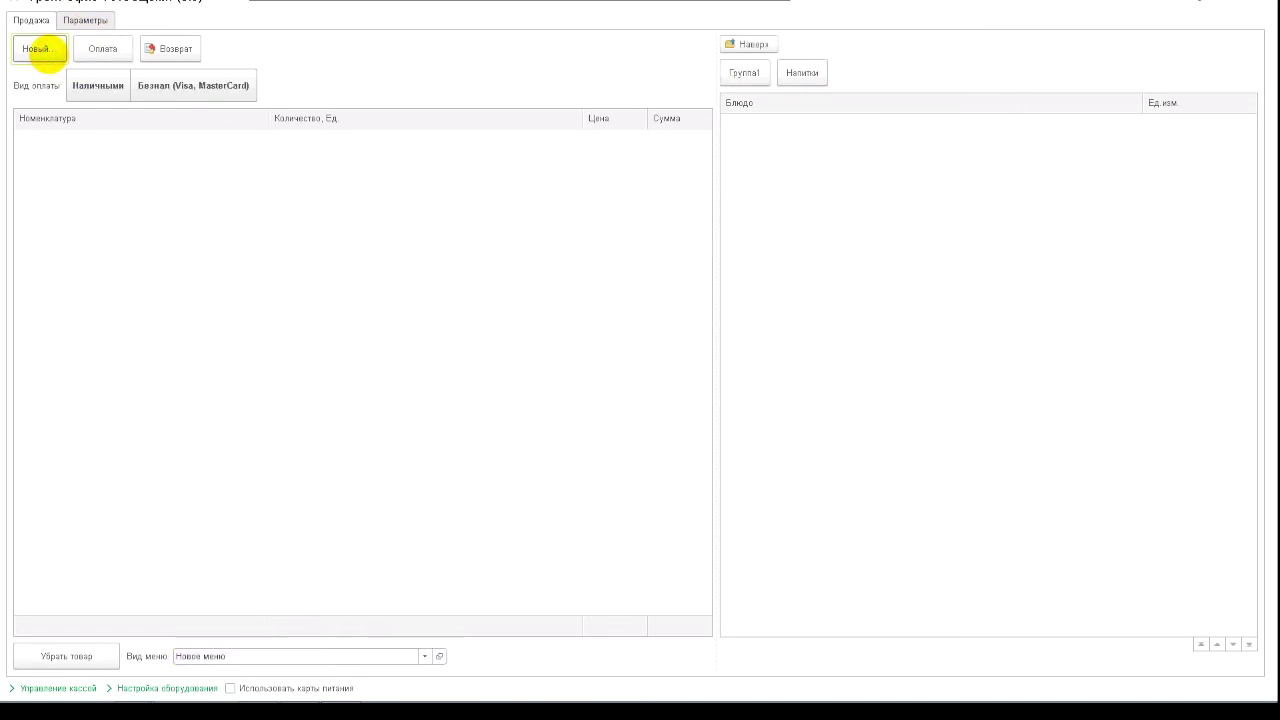
left_click(747, 74)
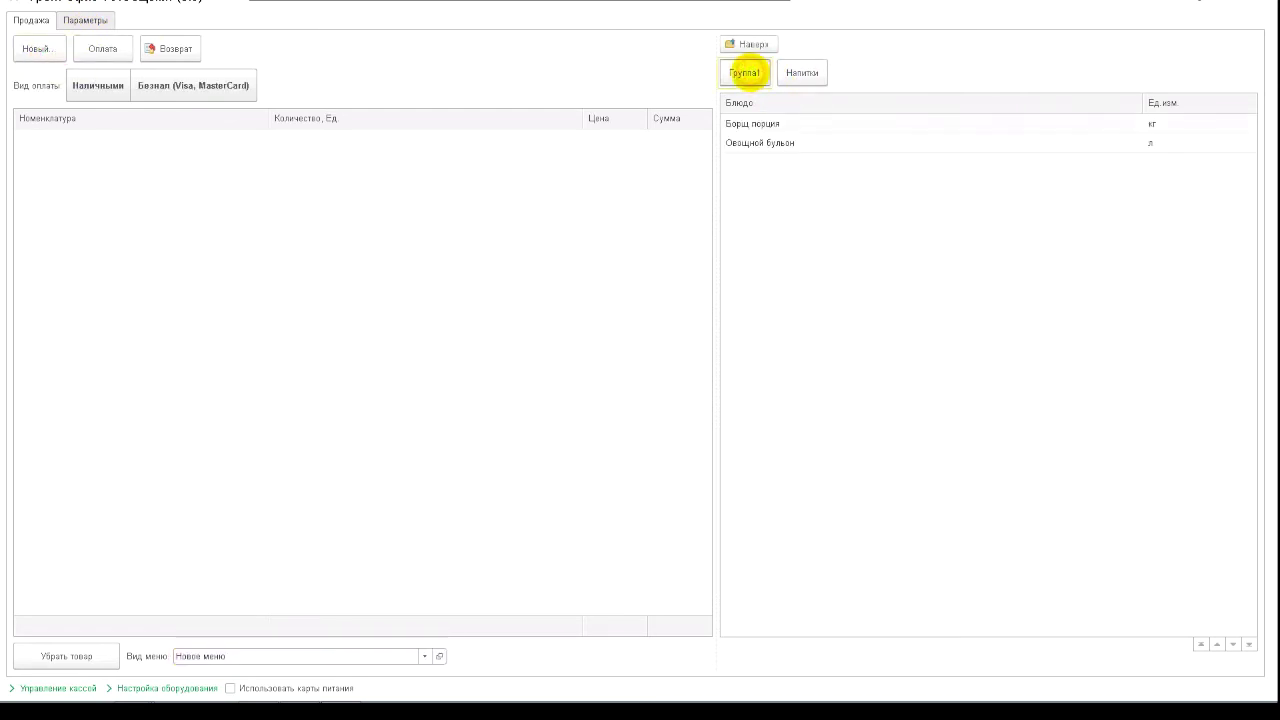
left_click(795, 73)
left_click(745, 73)
left_click(803, 73)
left_click(742, 76)
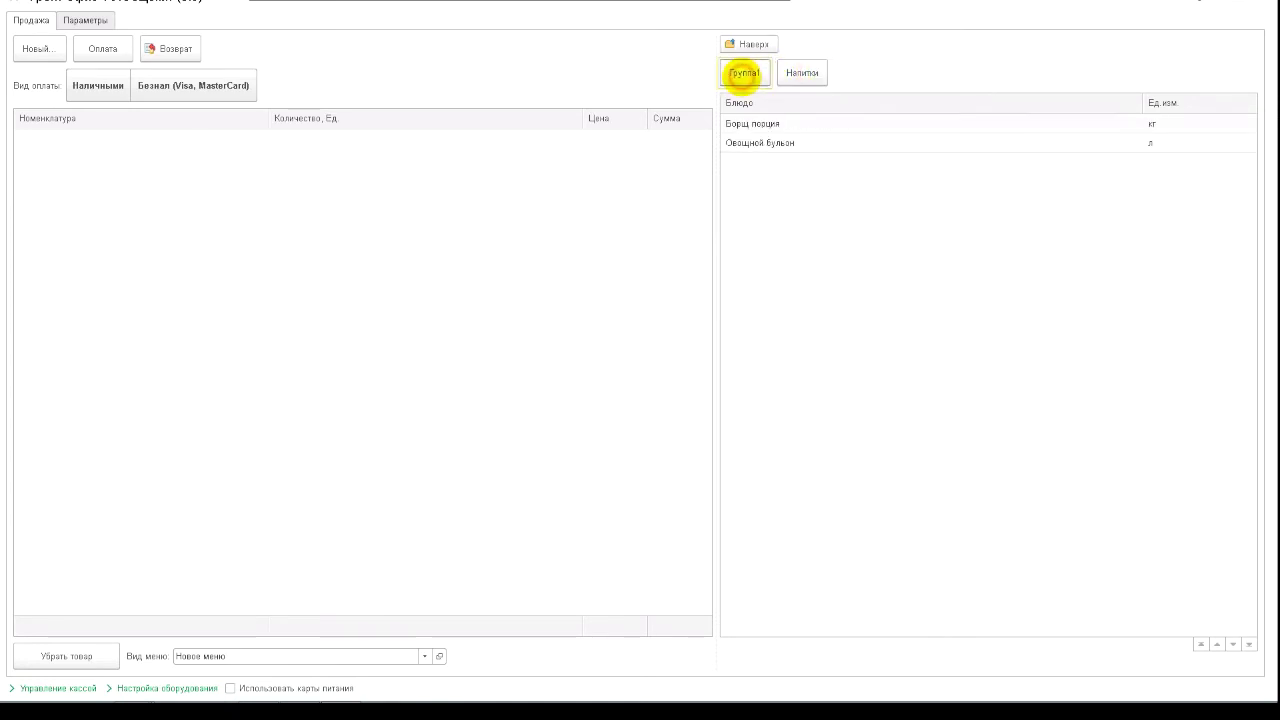
Add Борщ порция to the receipt, pick Овощной бульон and confirm its entry
left_click(777, 122)
left_click(787, 145)
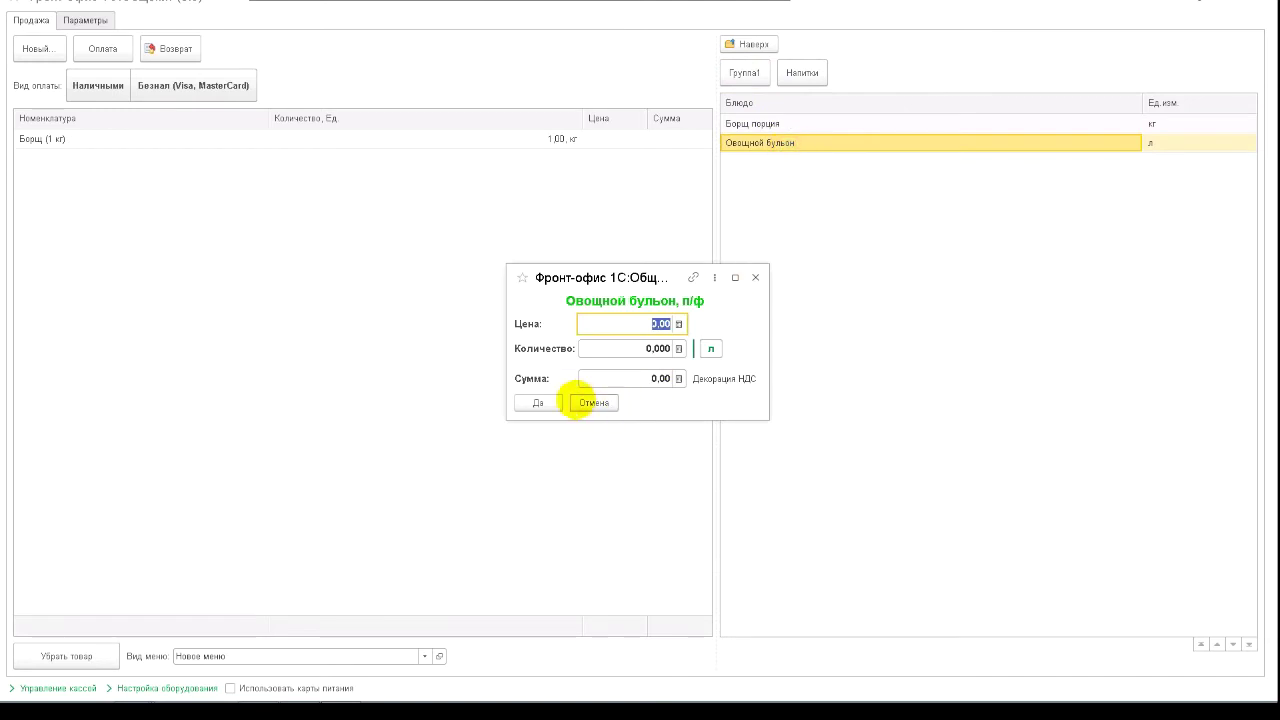
left_click(537, 404)
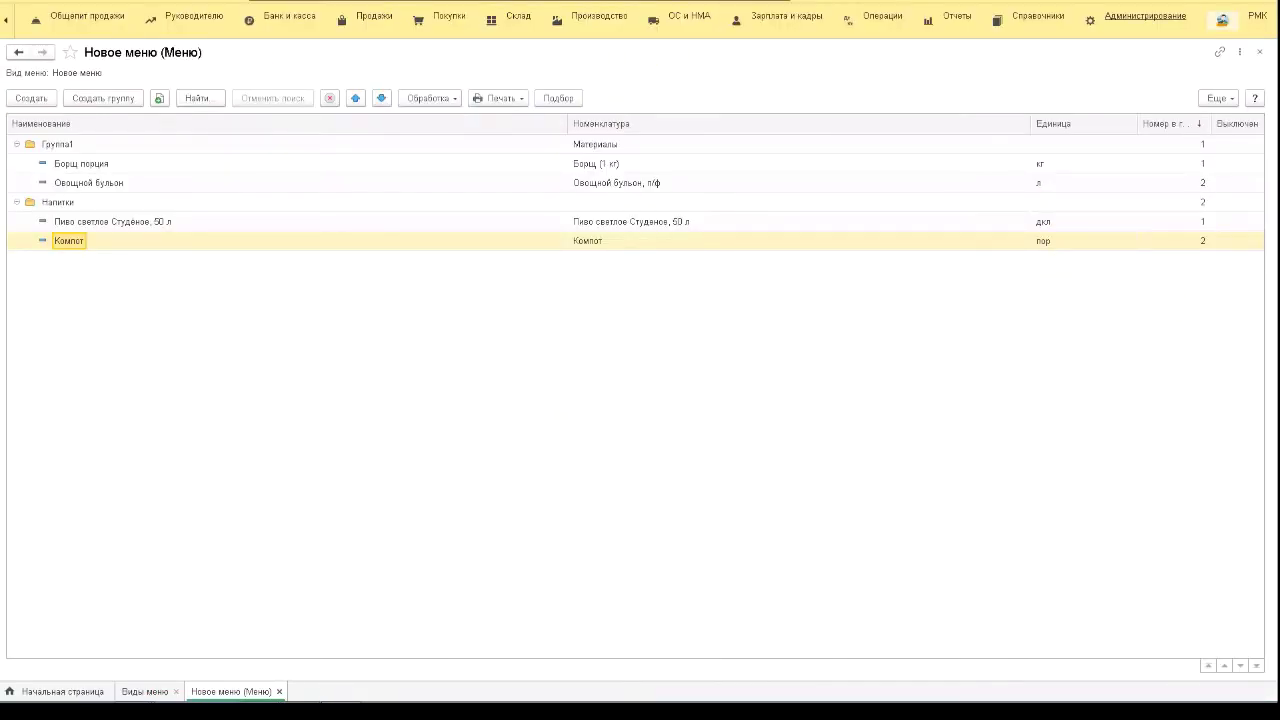
Create a subgroup named Алкоголь inside the Напитки group of Новое меню and save it
left_click(68, 221)
left_click(69, 241)
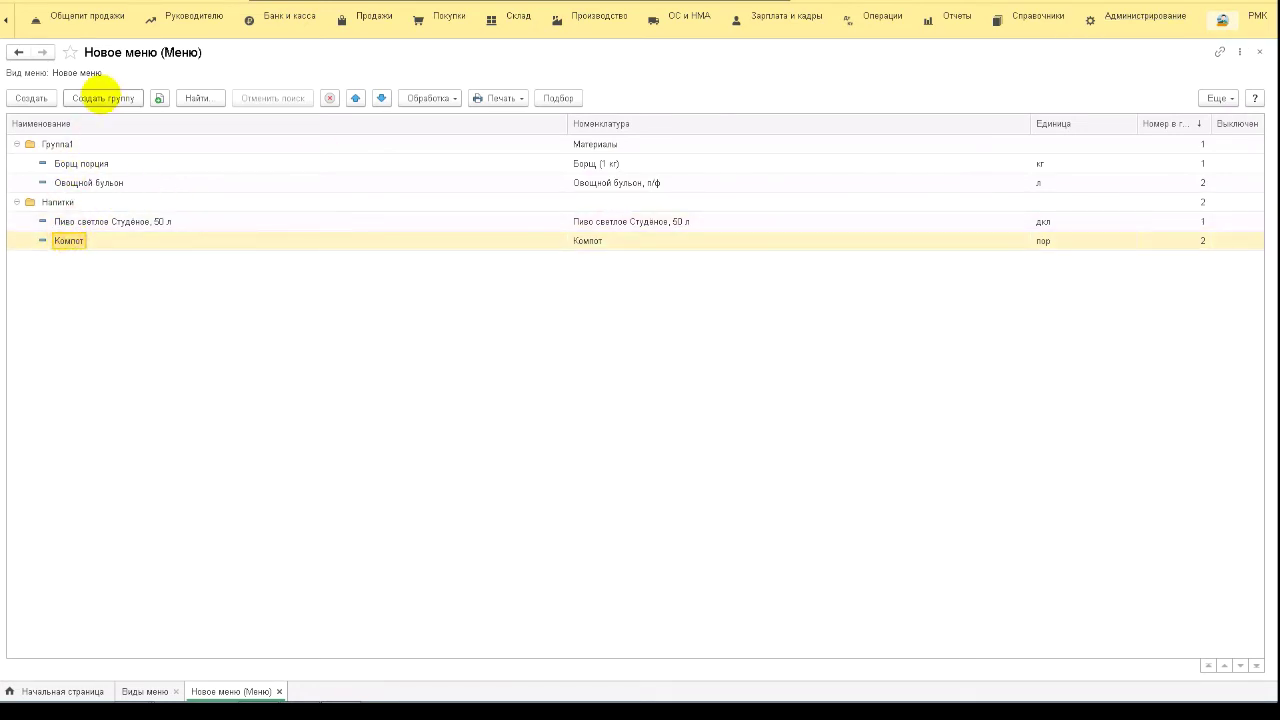
left_click(101, 98)
left_click(395, 314)
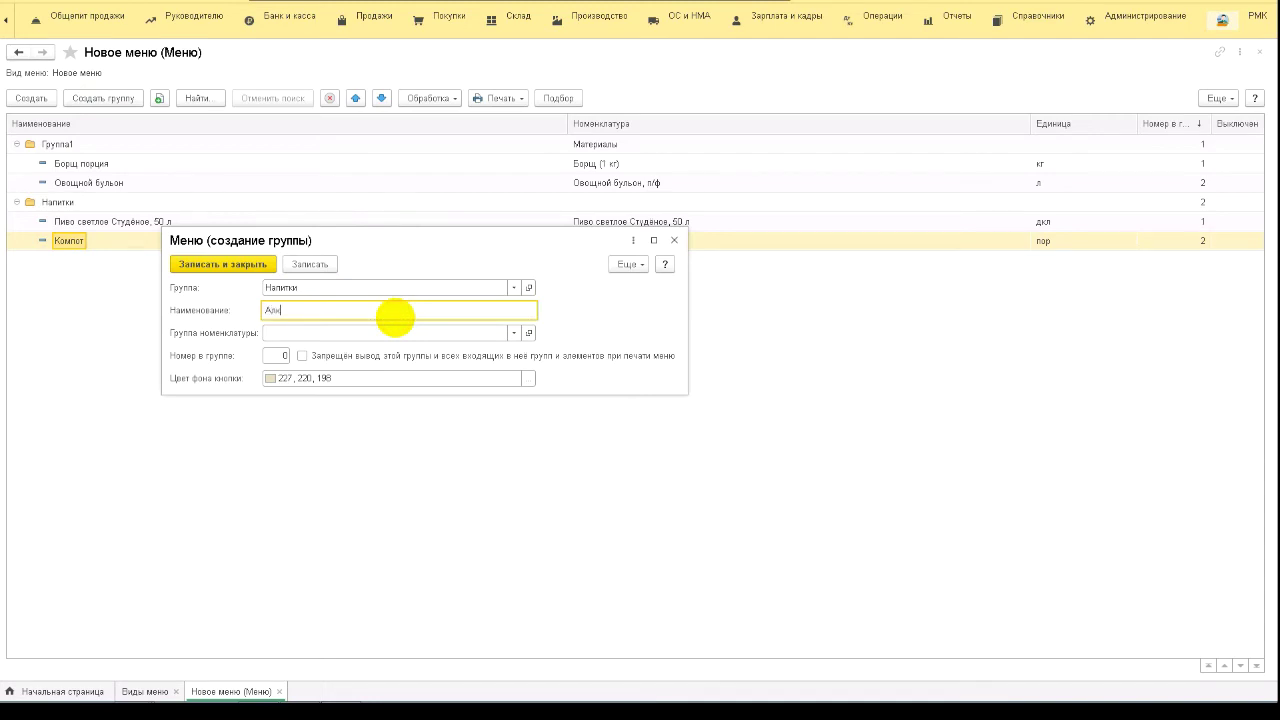
key("ctrl+Return")
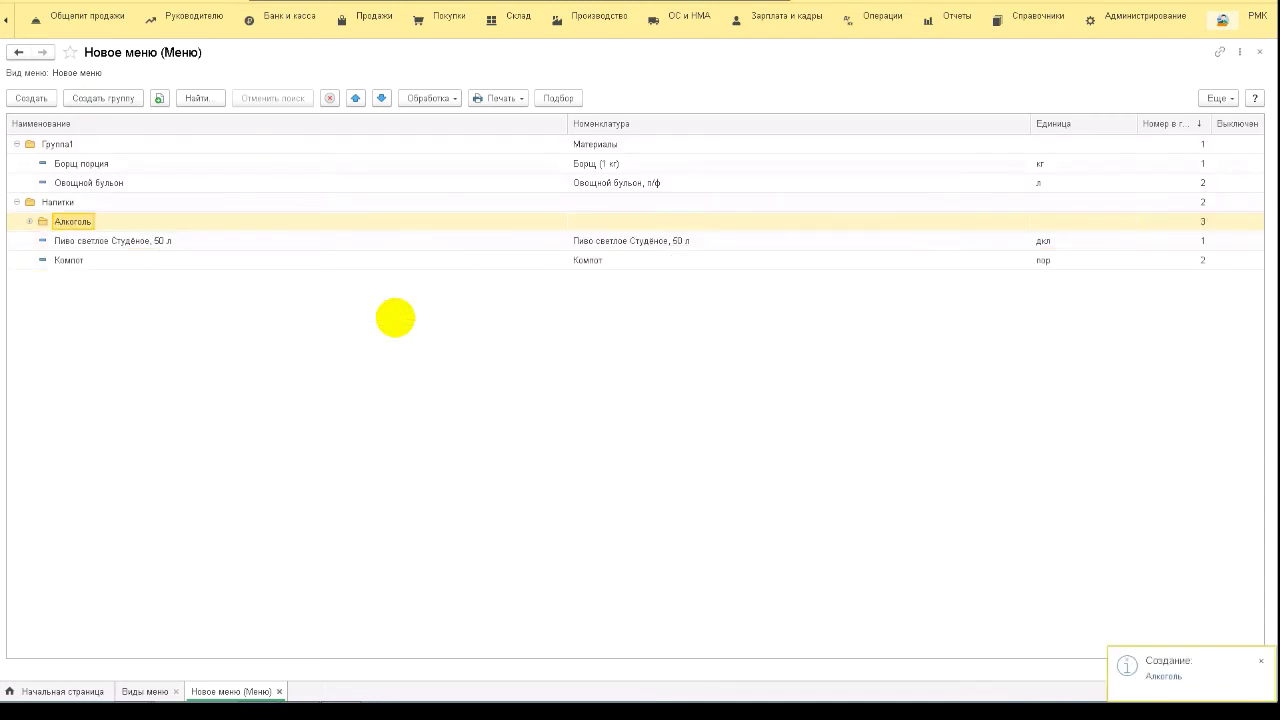
Add Винный напиток "Пино-гри Ай-Даниль" from Товары, Алкоголь и пиво to the Алкоголь subgroup and save the item
left_click_drag(29, 221, 68, 228)
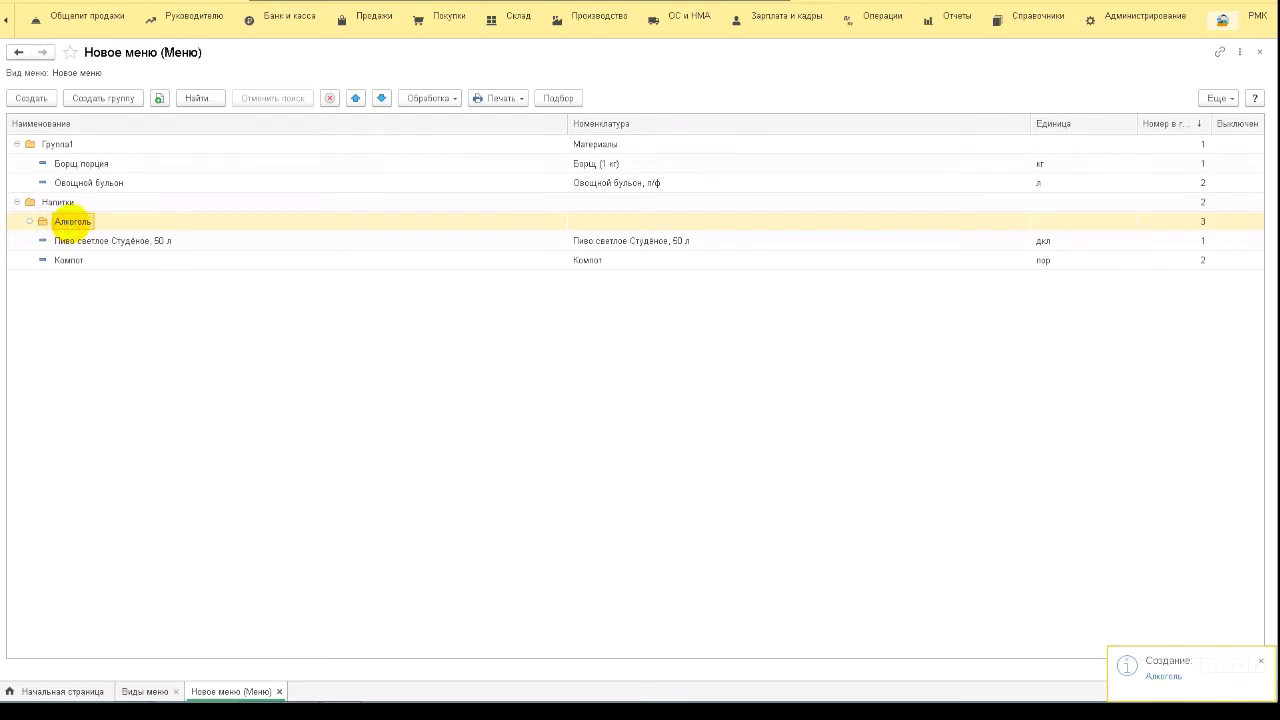
left_click(31, 98)
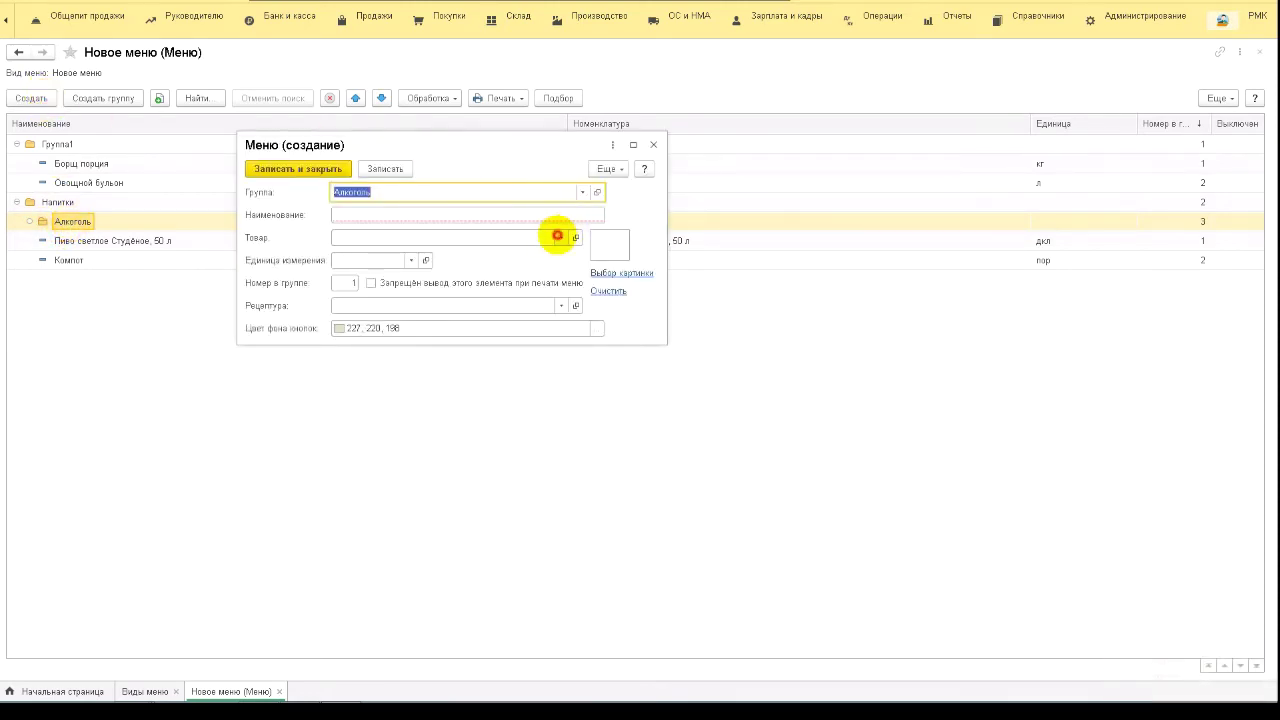
left_click(557, 236)
left_click(346, 400)
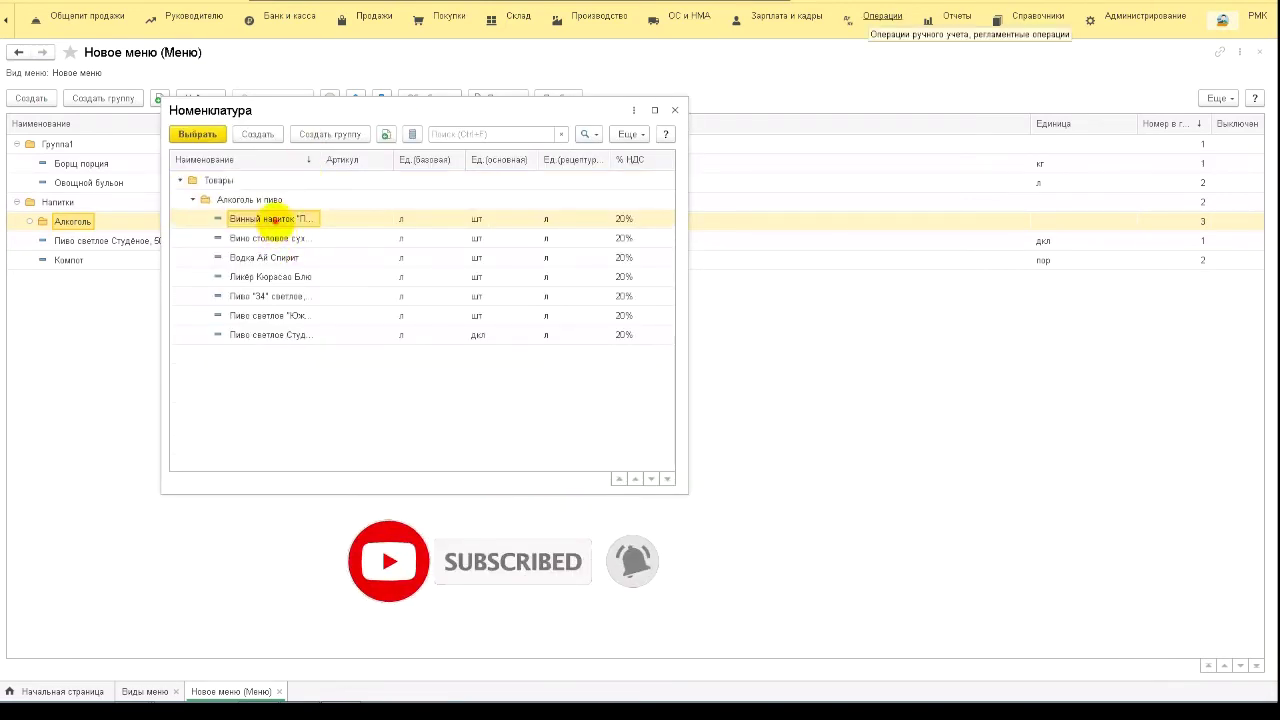
double_click(270, 218)
left_click(297, 168)
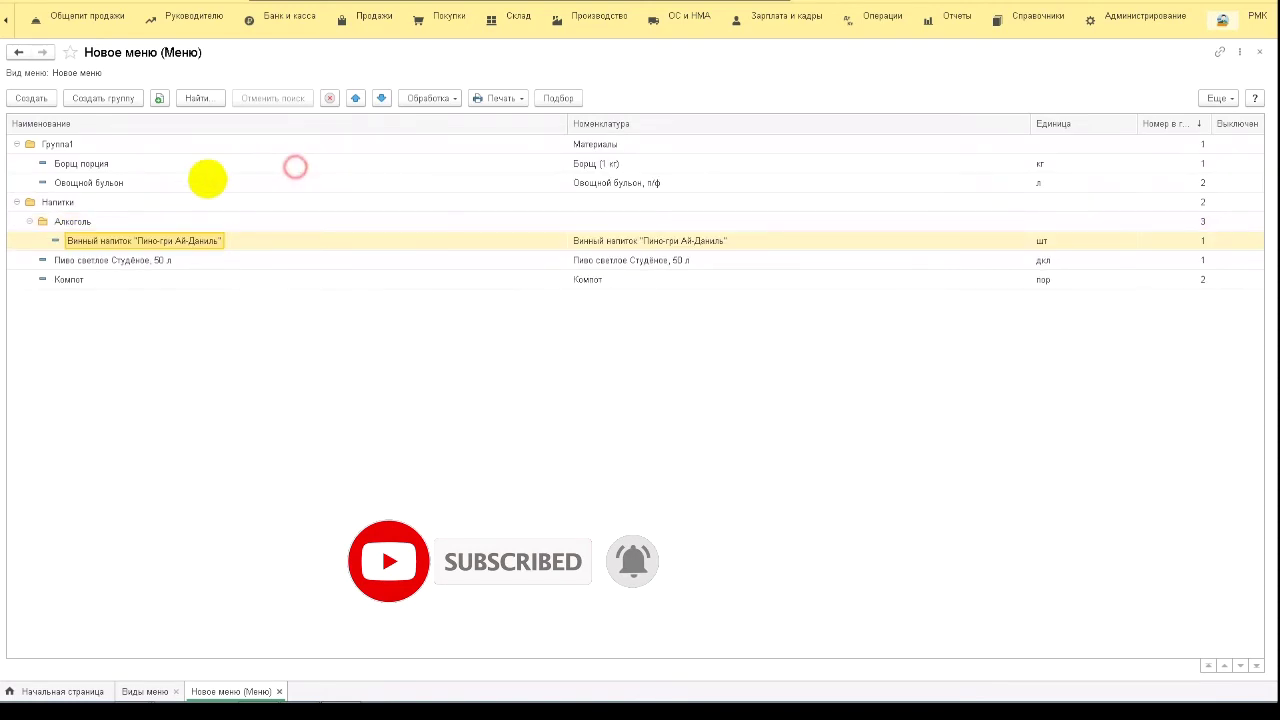
Copy the Винный напиток item within Алкоголь and change the copy's product to Вино столовое сухое красное "Саперави"
left_click(31, 99)
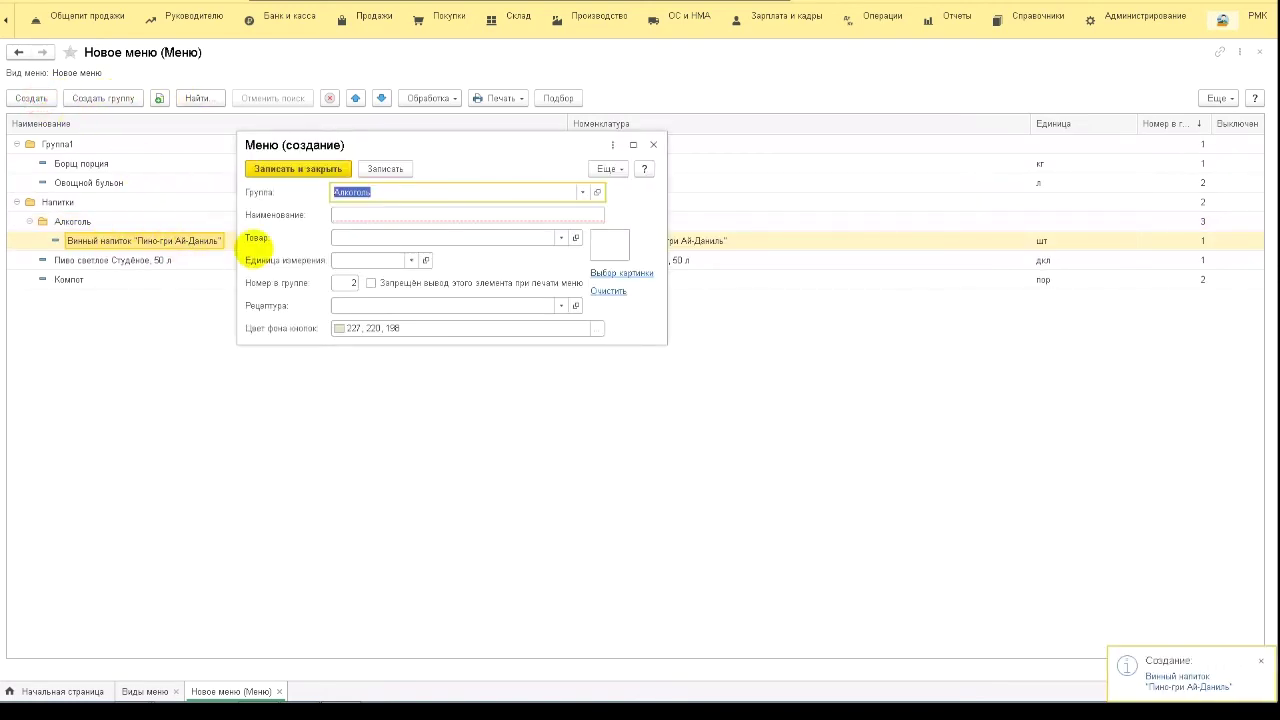
key("Escape")
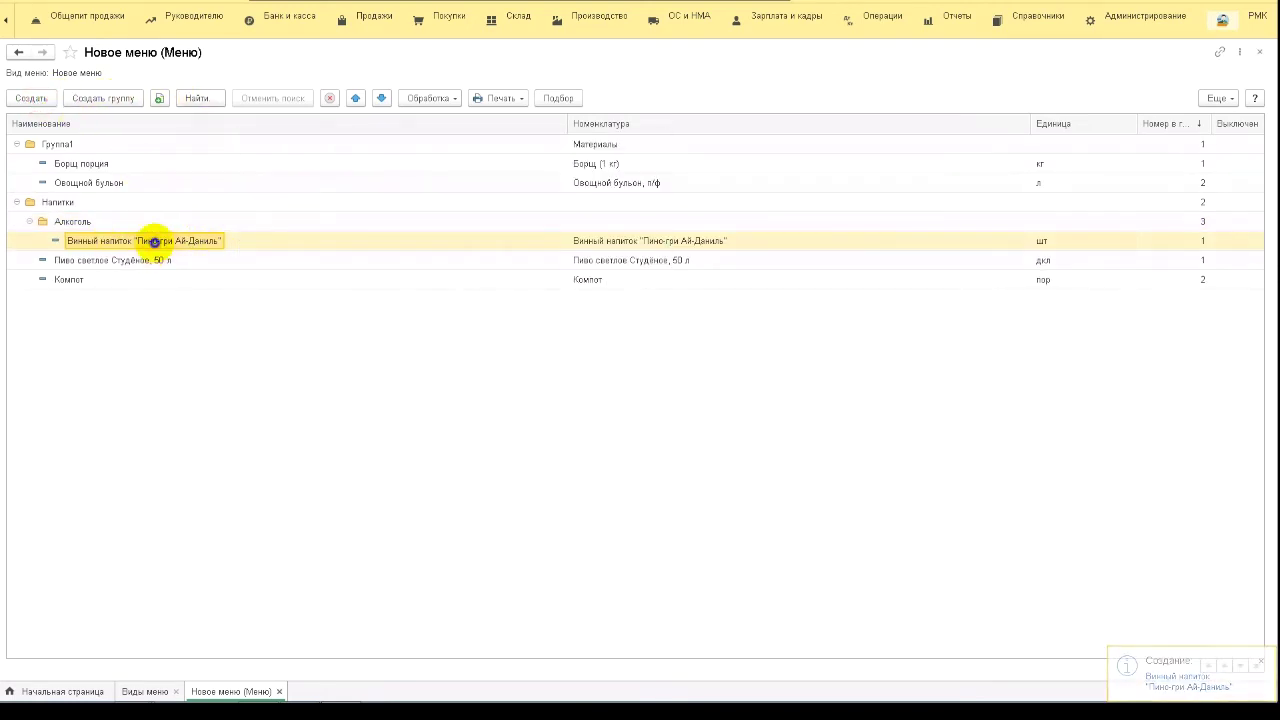
right_click(157, 243)
left_click(188, 290)
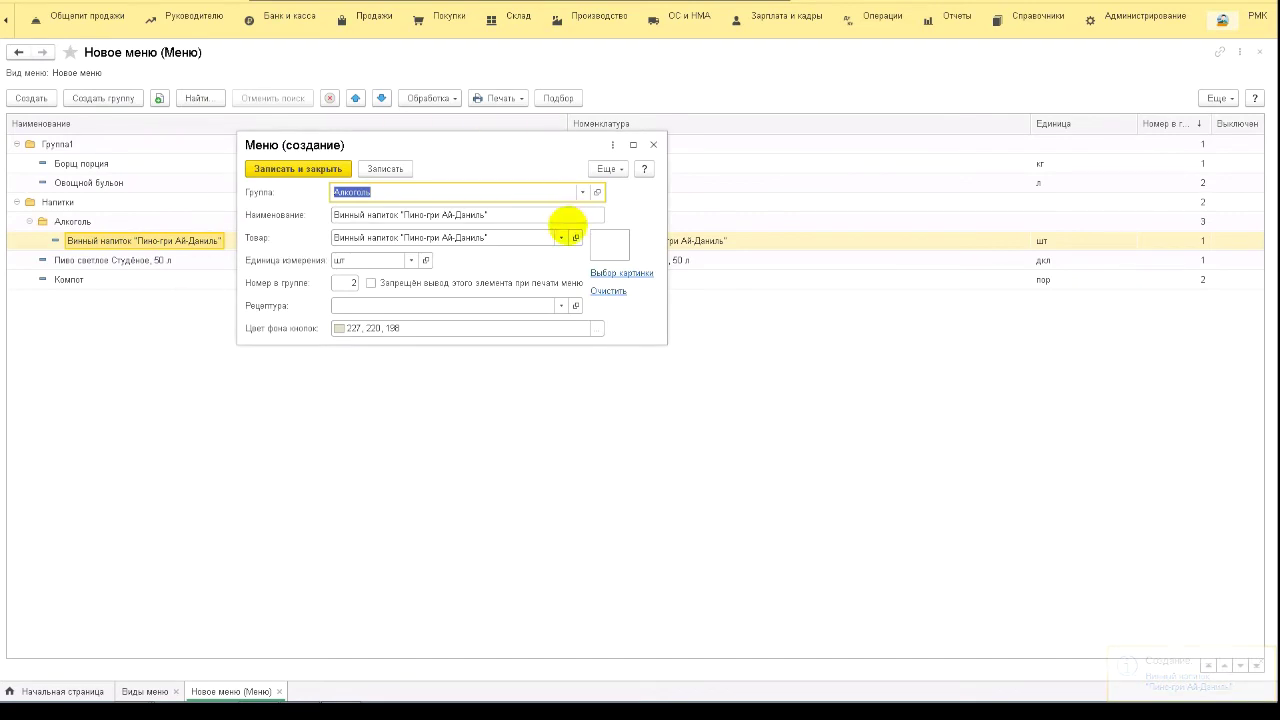
left_click(561, 238)
left_click(364, 400)
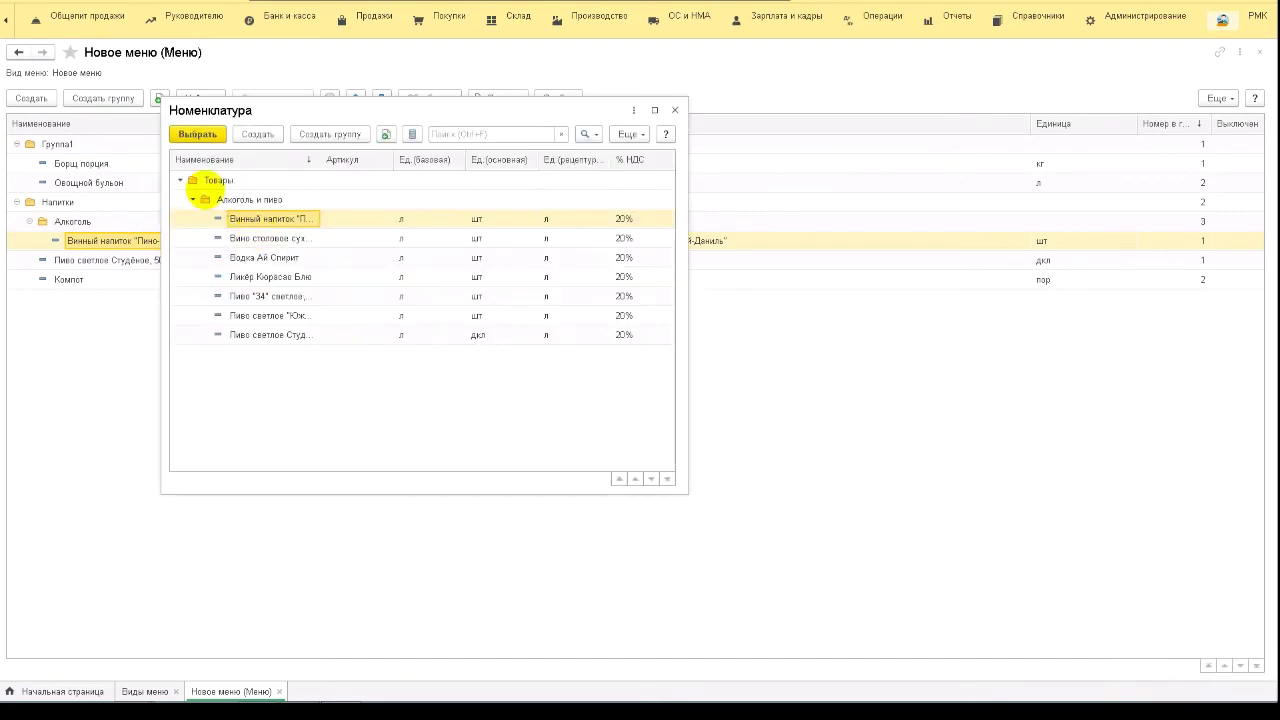
left_click(268, 238)
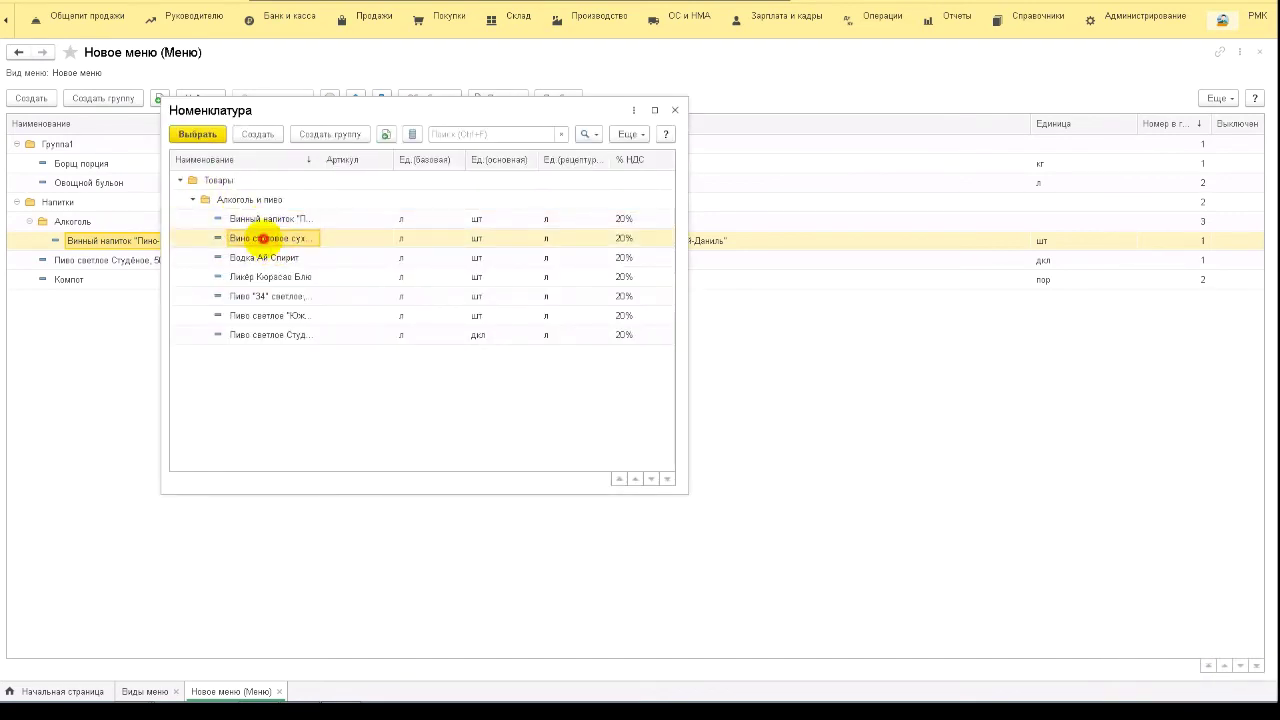
double_click(262, 238)
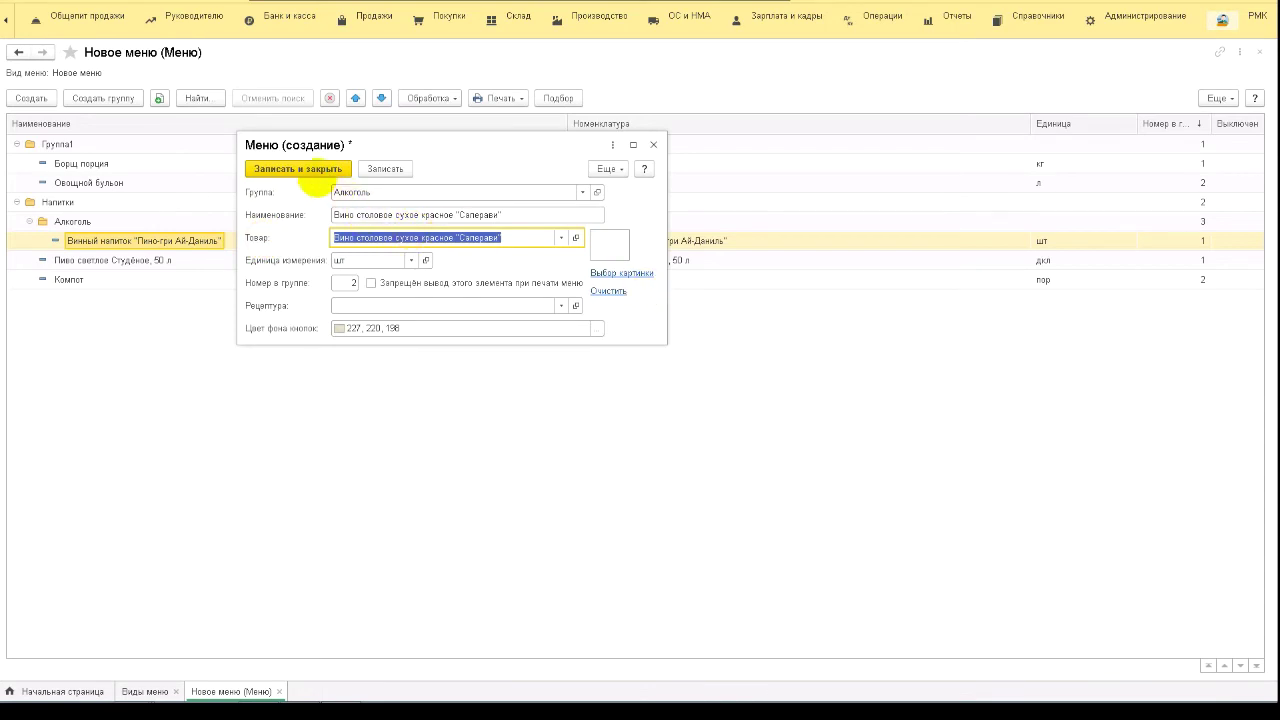
Shorten the copied item's name to Вино сухое красное "Саперави" and save it
left_click(334, 214)
left_click_drag(358, 215, 380, 215)
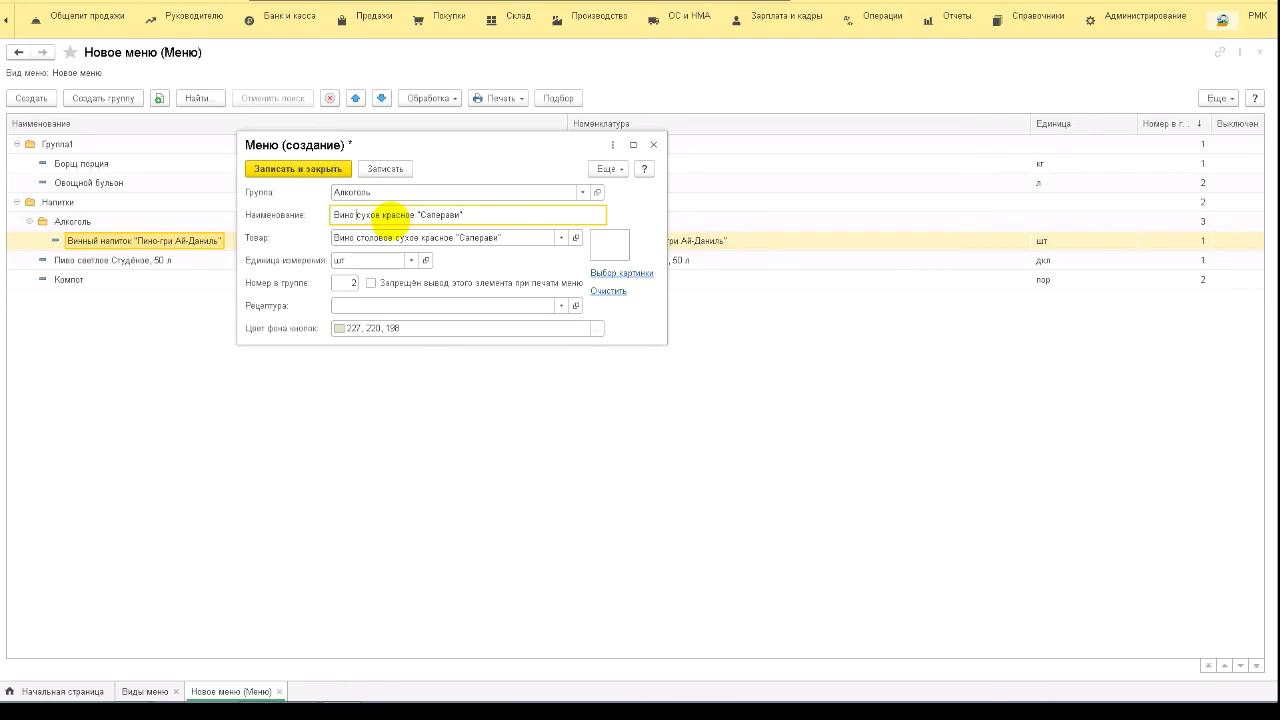
key("ctrl+Return")
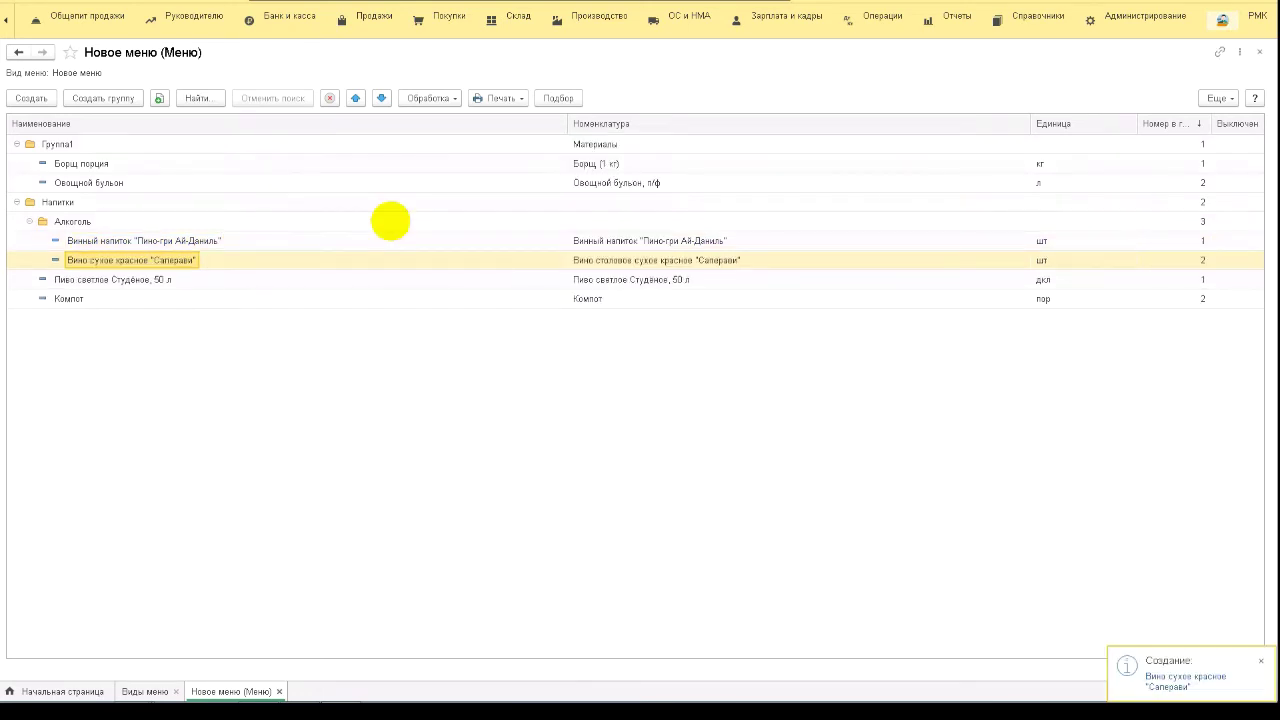
Open the cashier workplace, choose Новое меню as the menu type and start a new receipt
left_click(1250, 18)
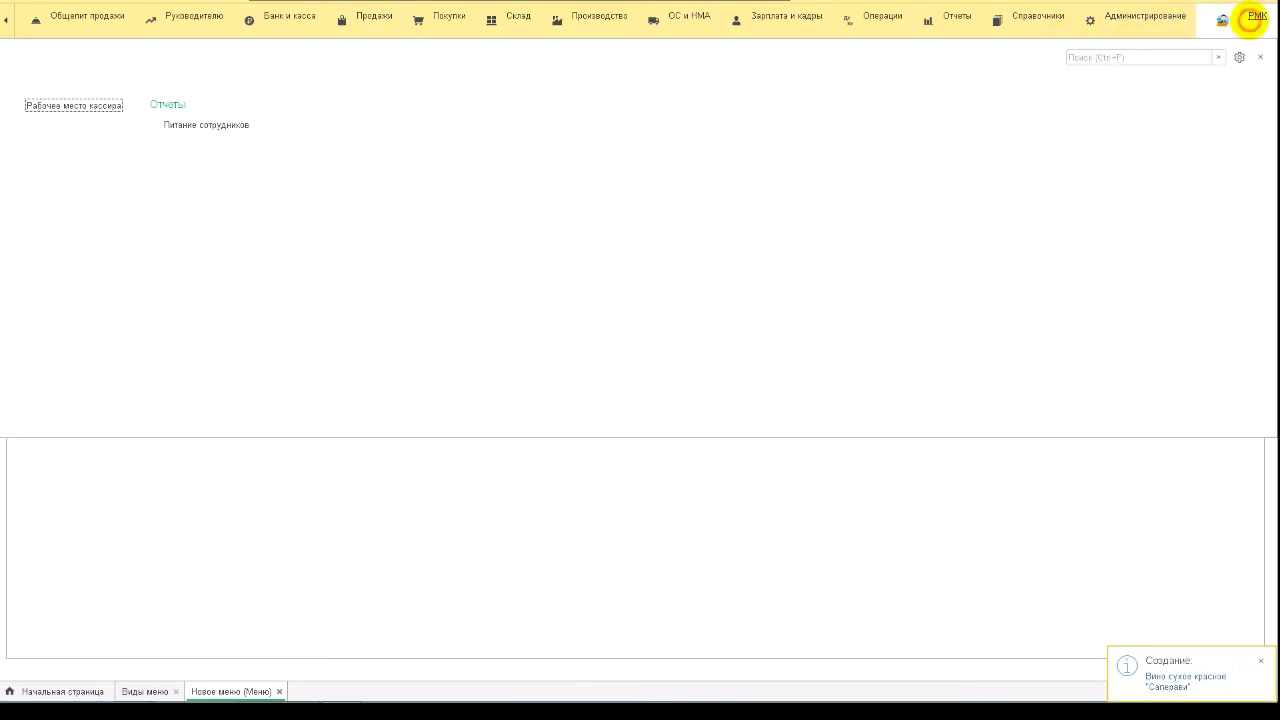
left_click(112, 106)
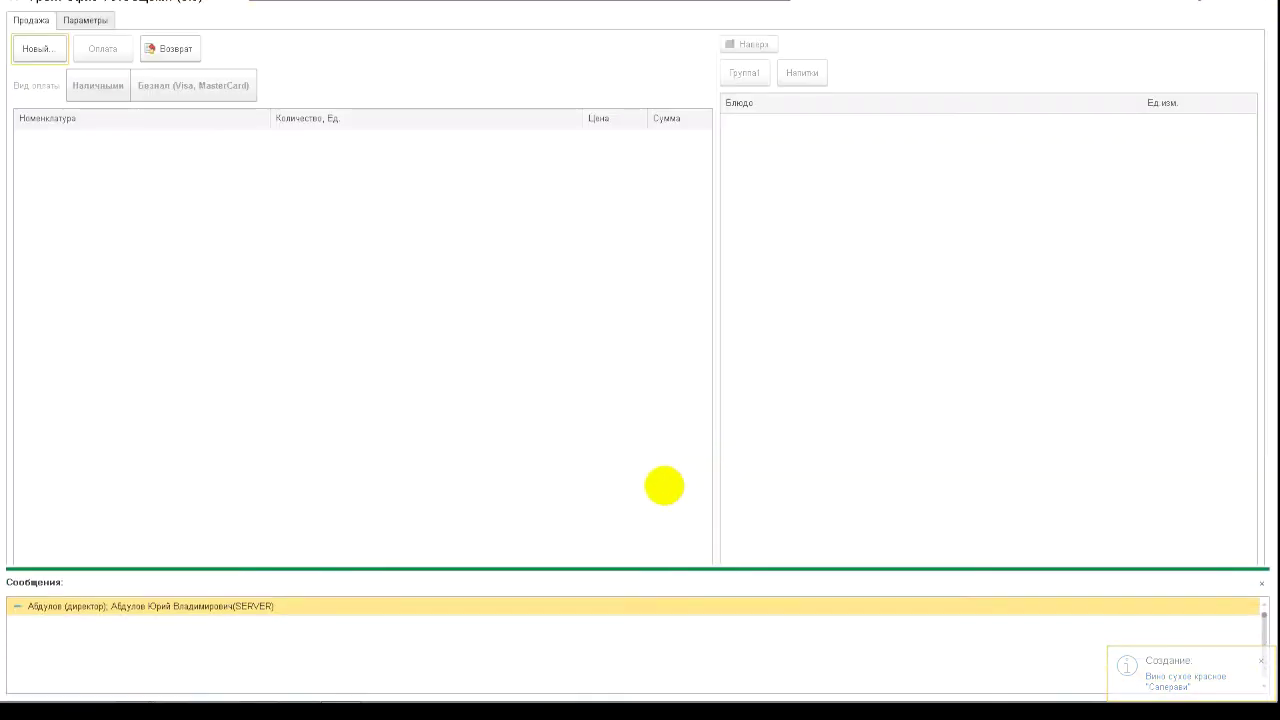
left_click(1260, 578)
left_click(394, 656)
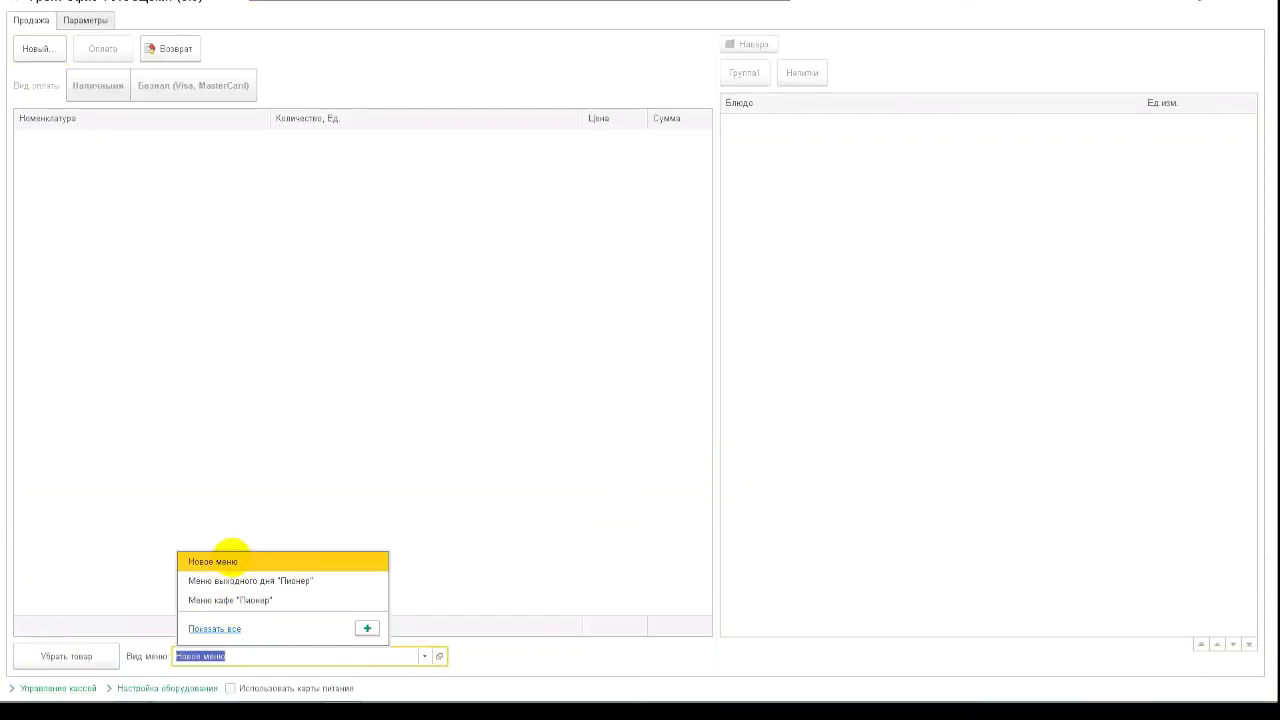
left_click(229, 557)
left_click(37, 52)
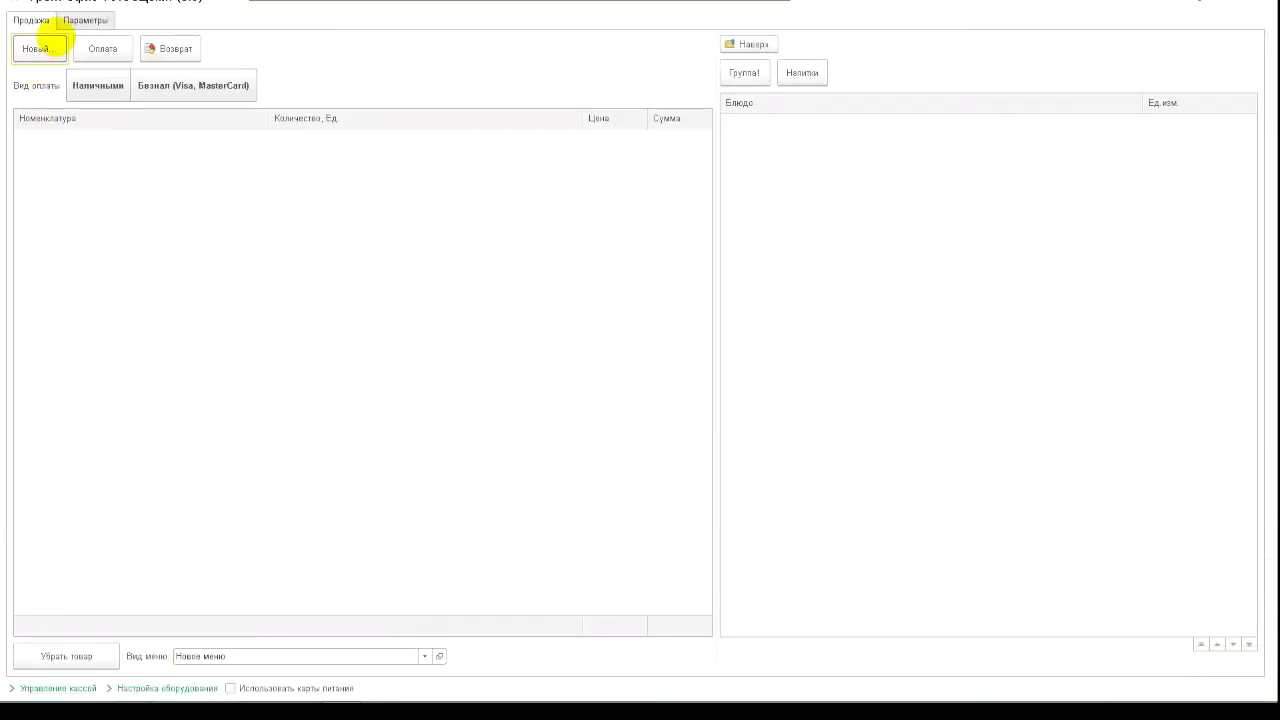
Browse Группа1, Напитки and the nested Алкоголь subgroup in the cashier workplace to see how their items are arranged
left_click(750, 78)
left_click(806, 74)
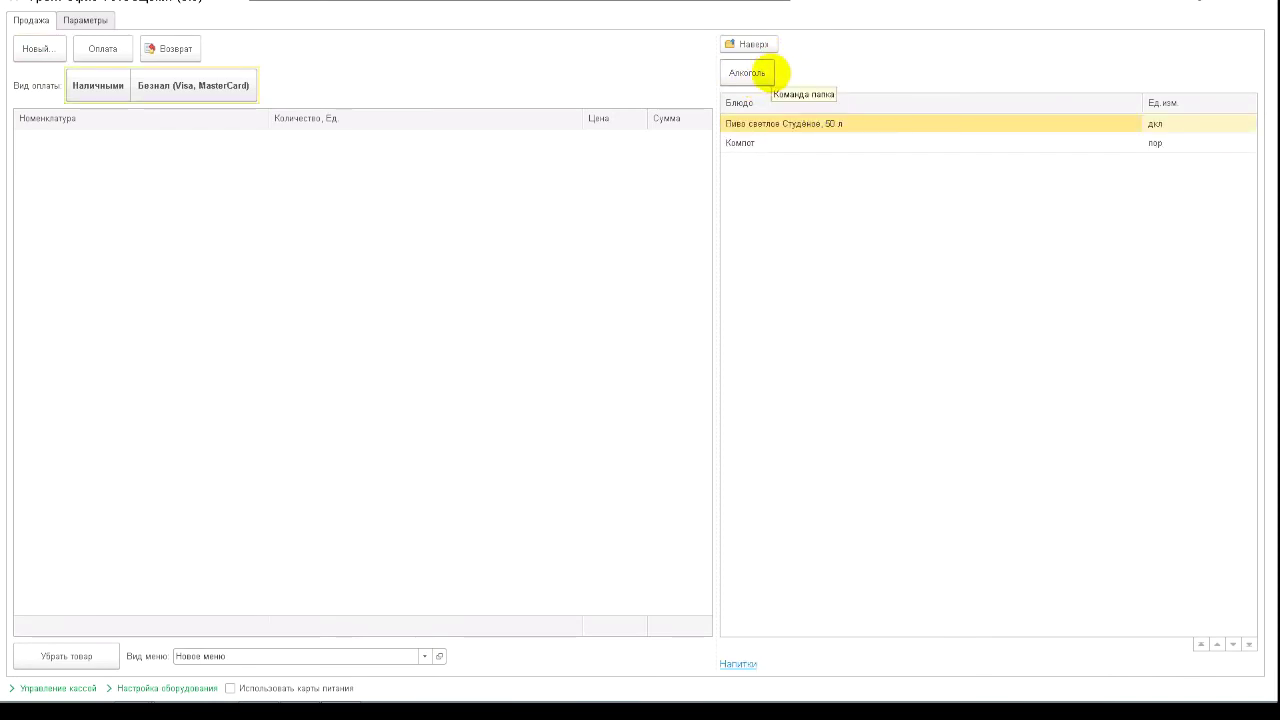
left_click(760, 72)
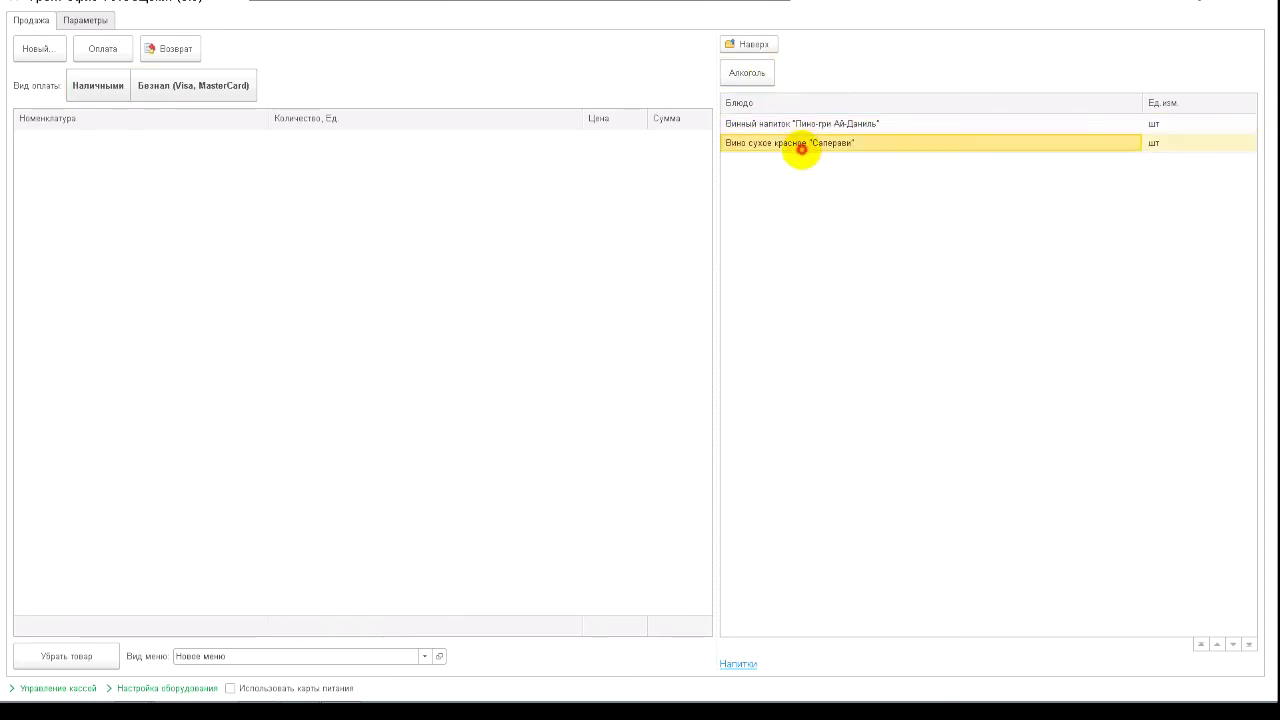
left_click(797, 138)
left_click(754, 44)
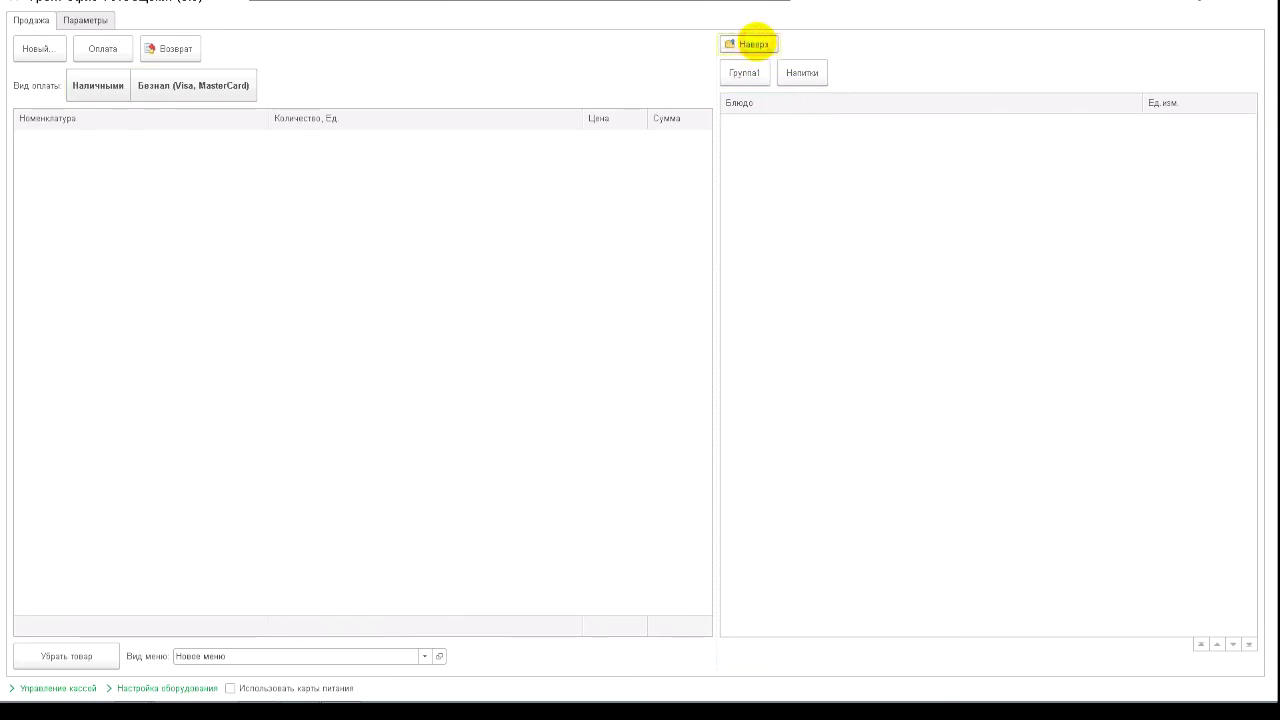
left_click(802, 73)
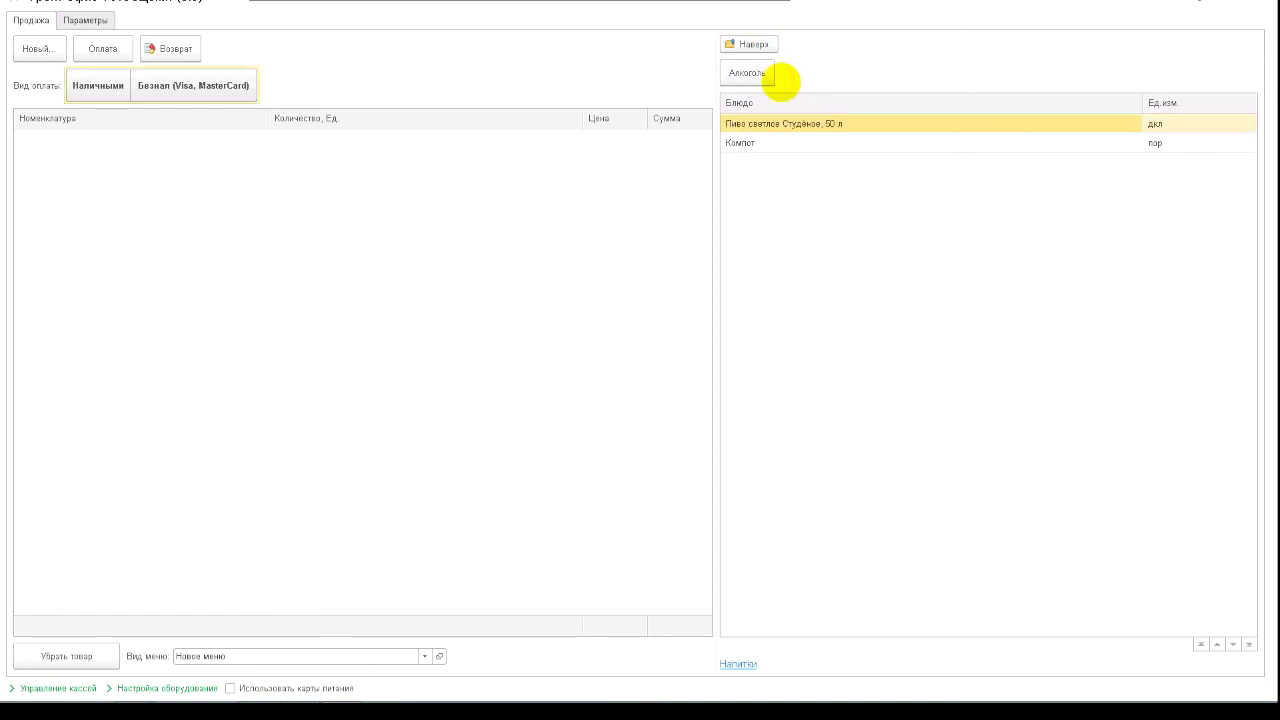
left_click(758, 45)
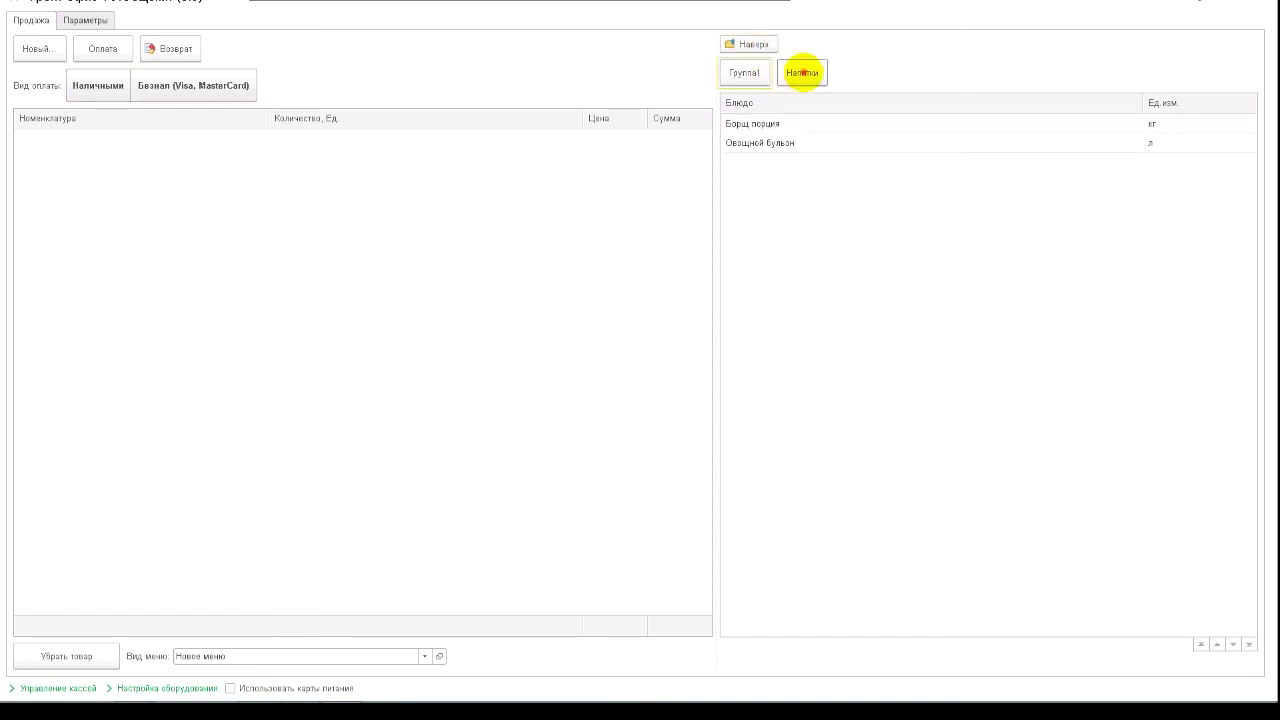
Add Компот and Вино сухое красное "Саперави" to the receipt and set the wine's price to 20,00
left_click(803, 72)
left_click(788, 142)
left_click(757, 72)
left_click(771, 143)
left_click(754, 44)
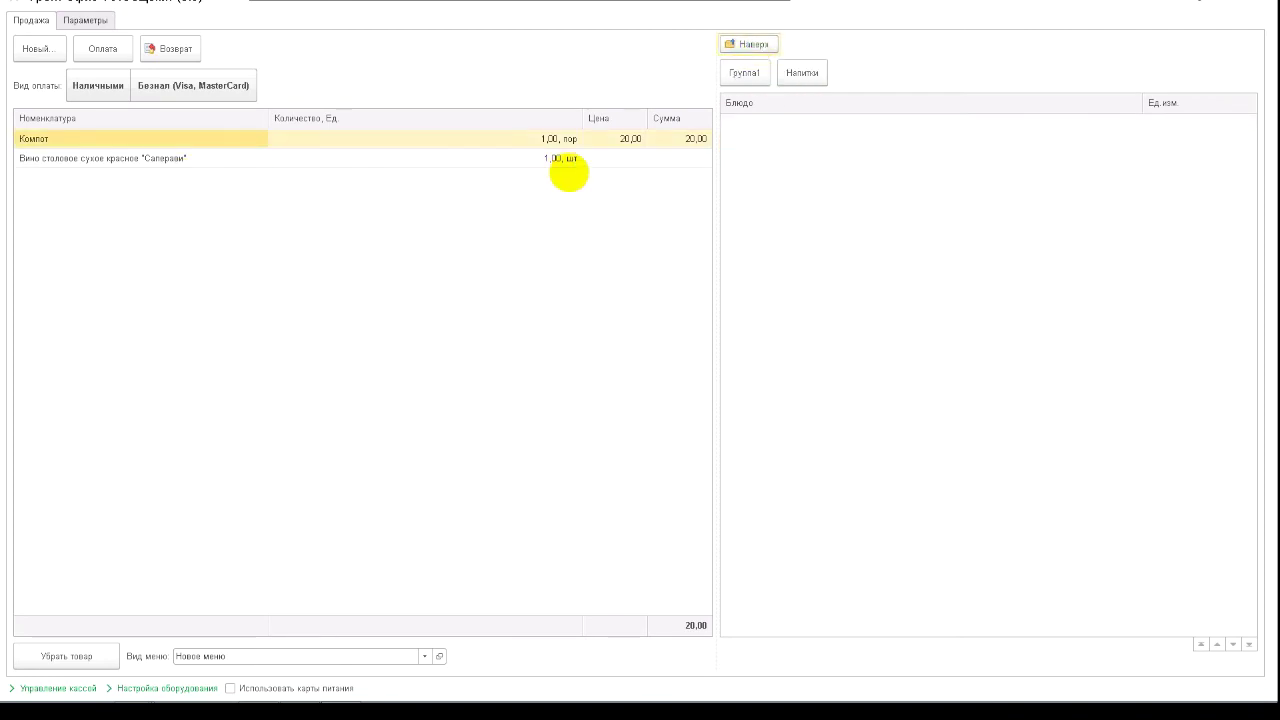
double_click(622, 158)
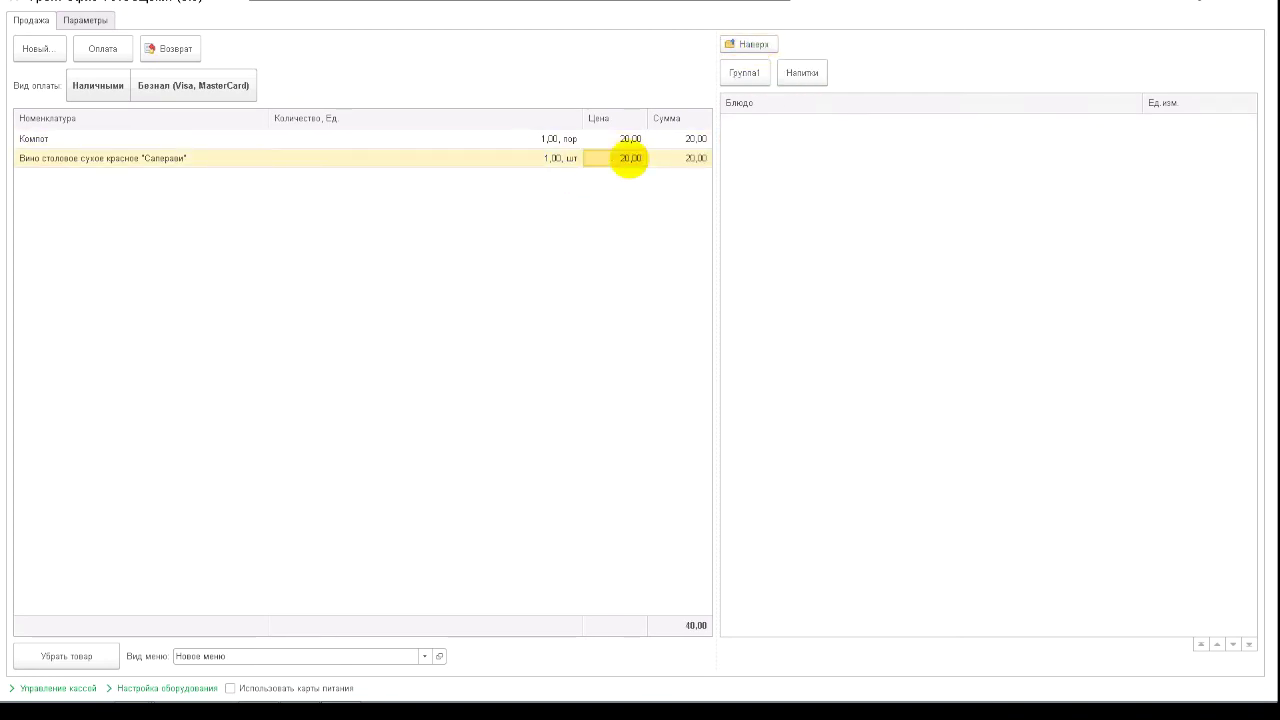
Open a cash register shift, pay the receipt in cash with 40,00 and return to Новое меню
left_click(58, 688)
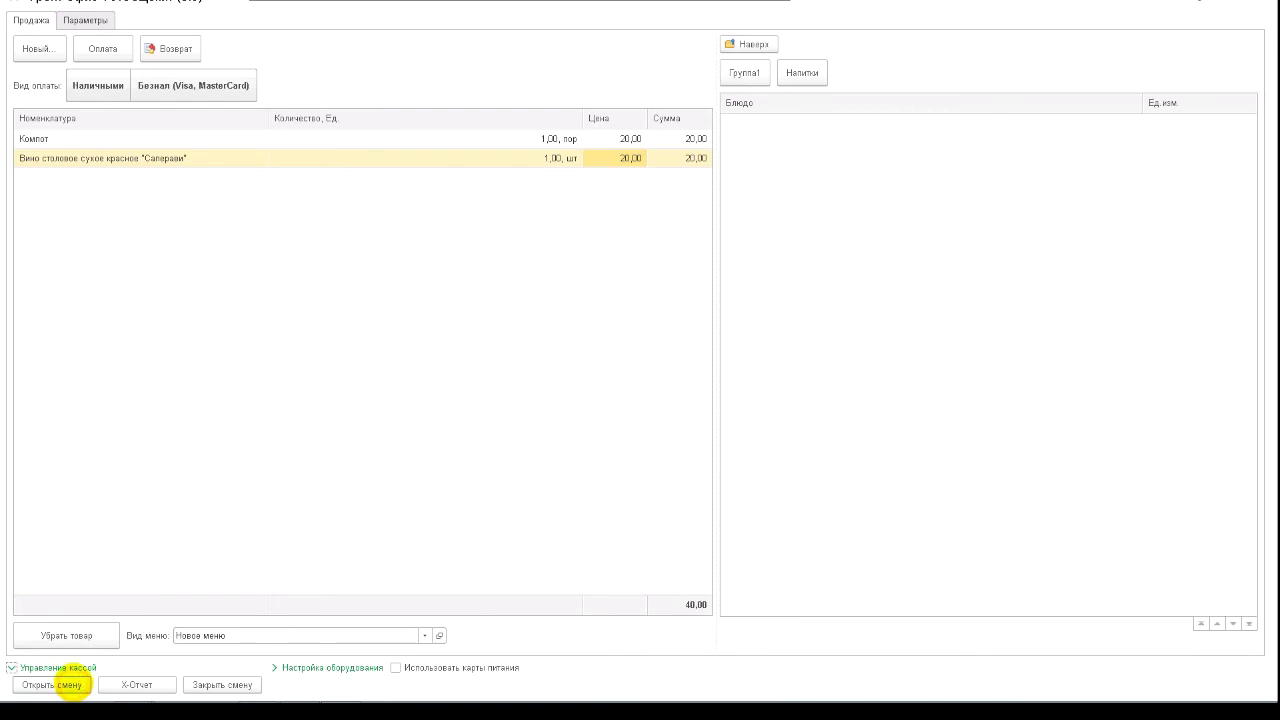
left_click(60, 684)
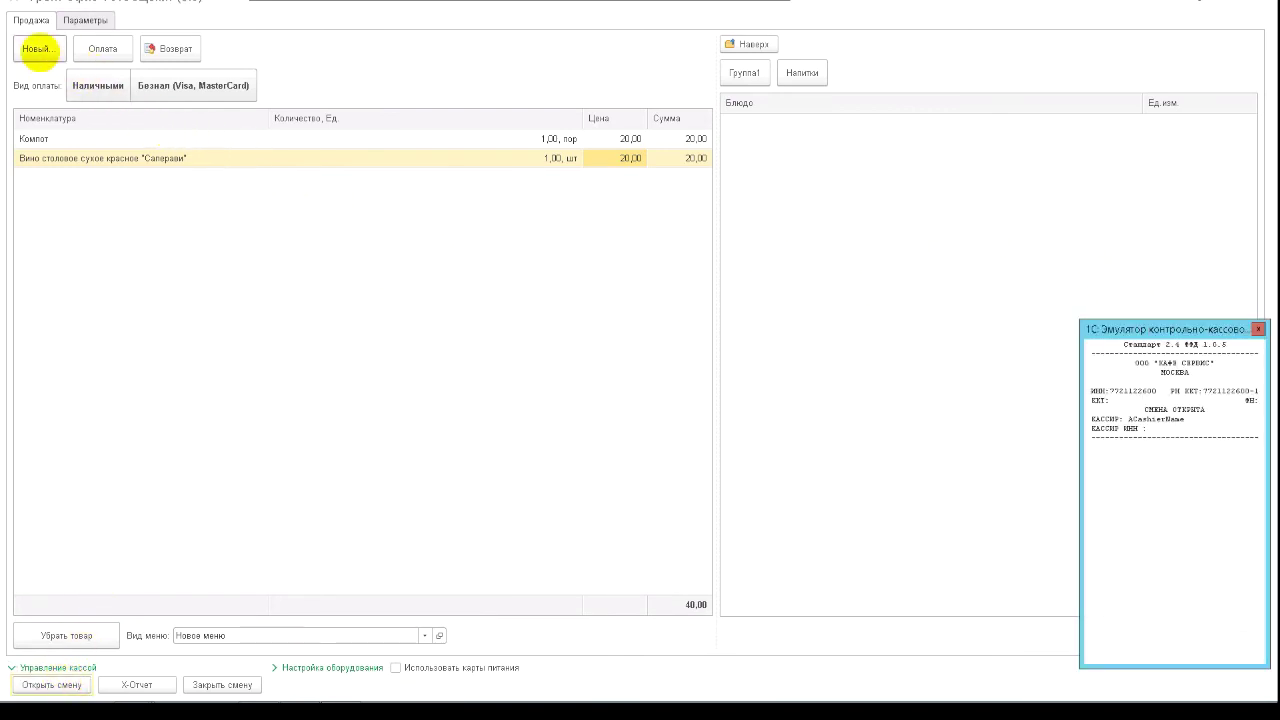
left_click(96, 82)
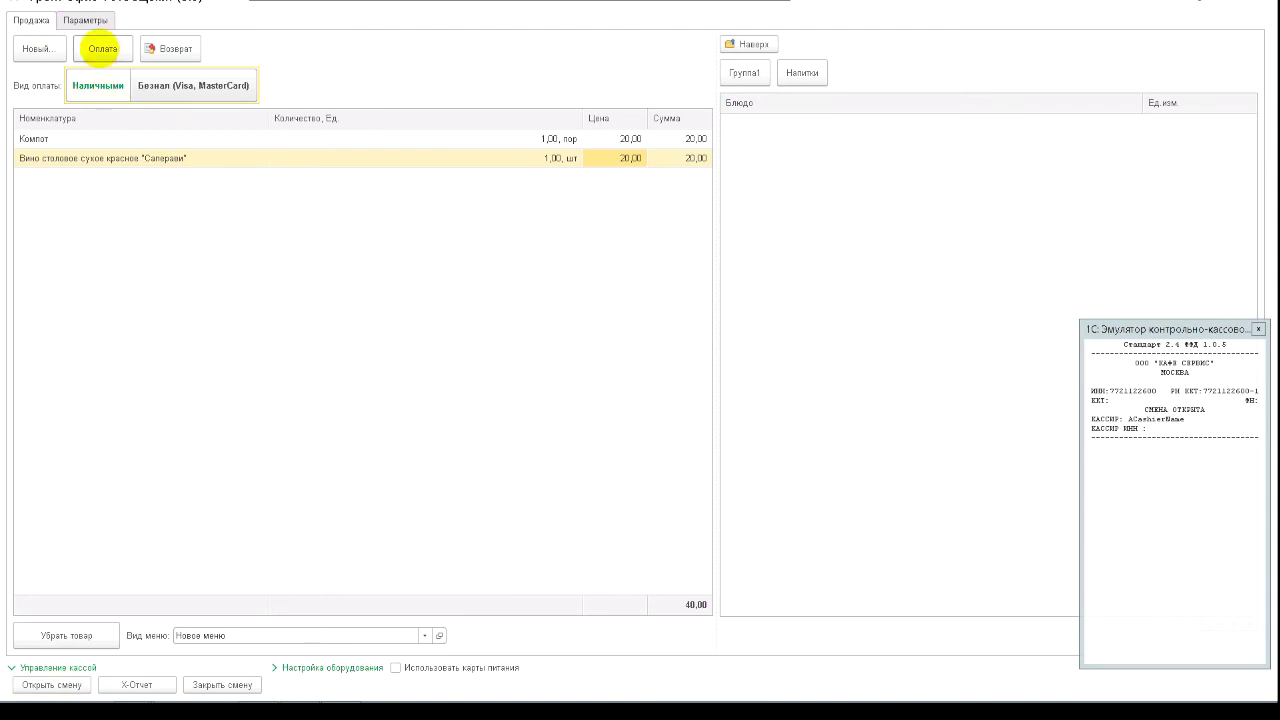
left_click(102, 48)
left_click(643, 377)
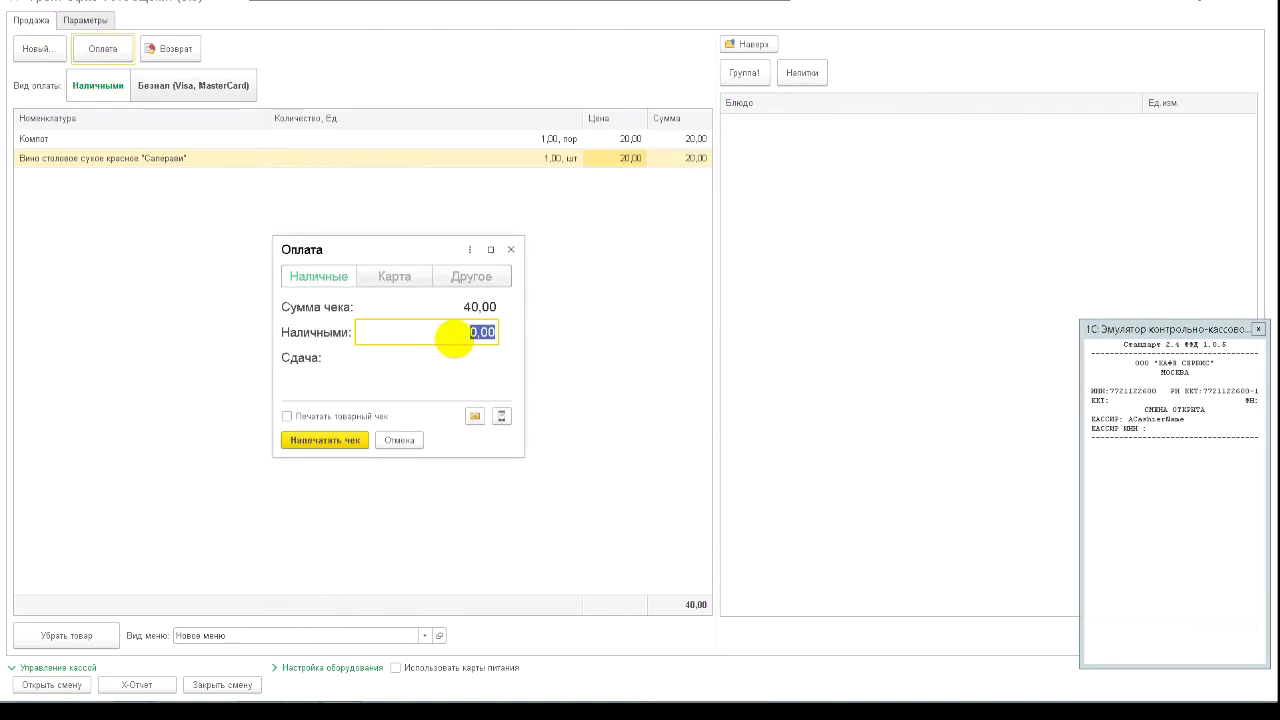
type("40")
key("Return")
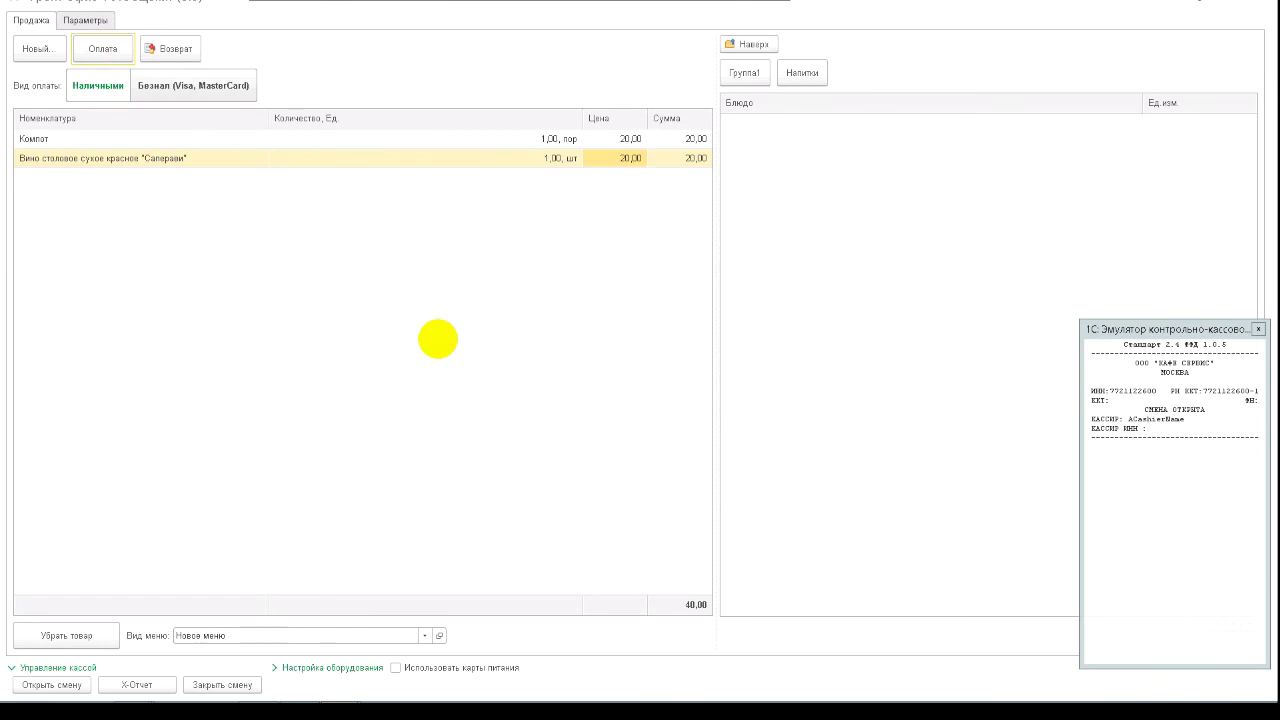
left_click(1258, 329)
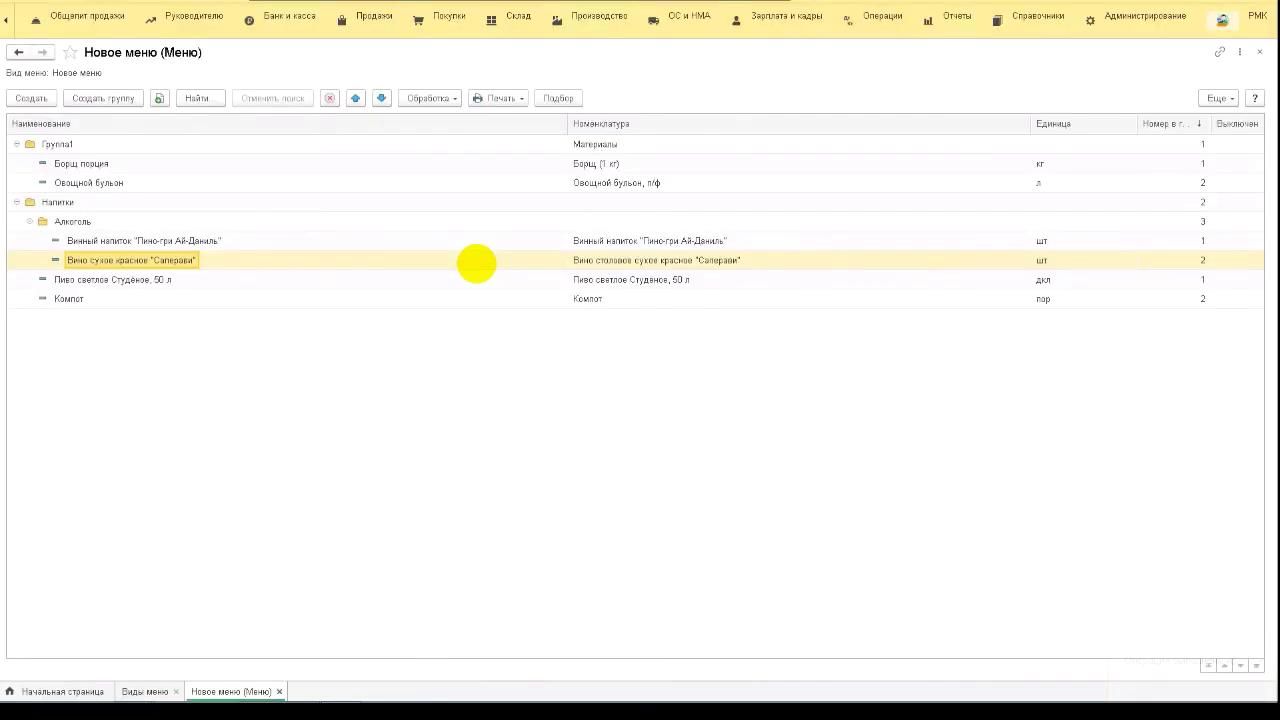
Open the receipt dated 29.01.2022 14:11:00 in Чеки Общепита and examine its product lines
left_click(87, 17)
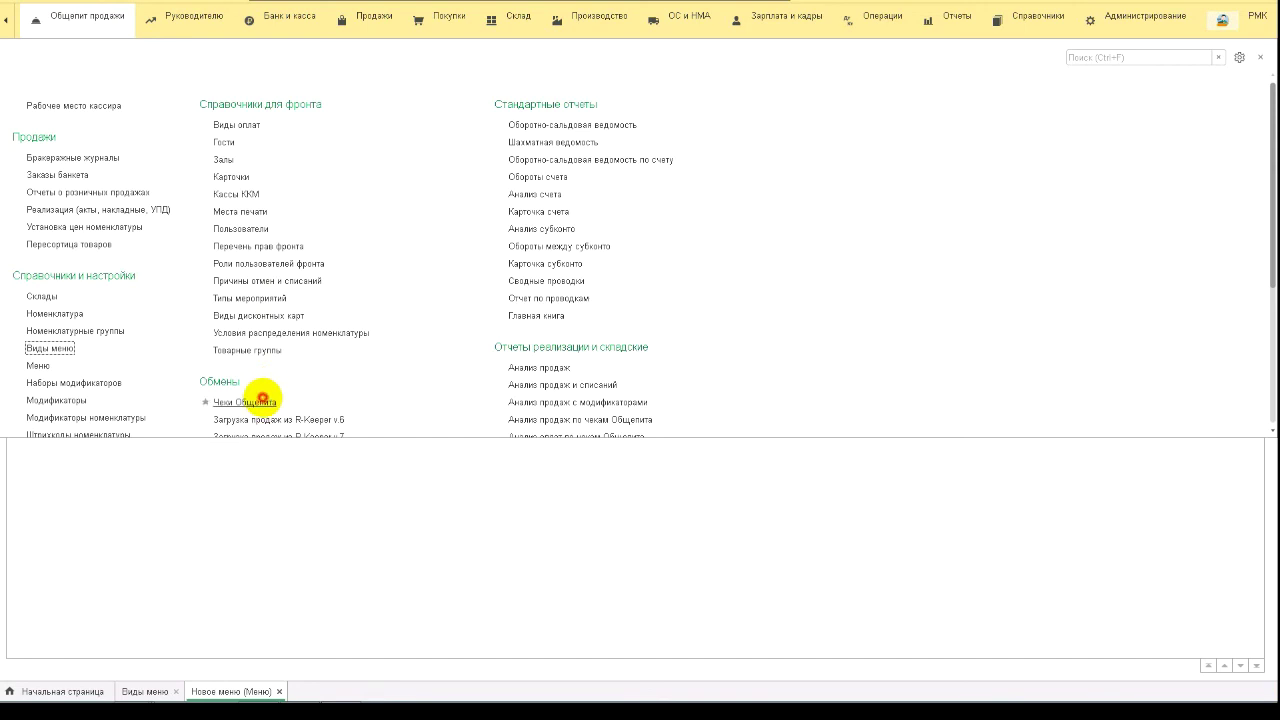
left_click(262, 399)
double_click(384, 647)
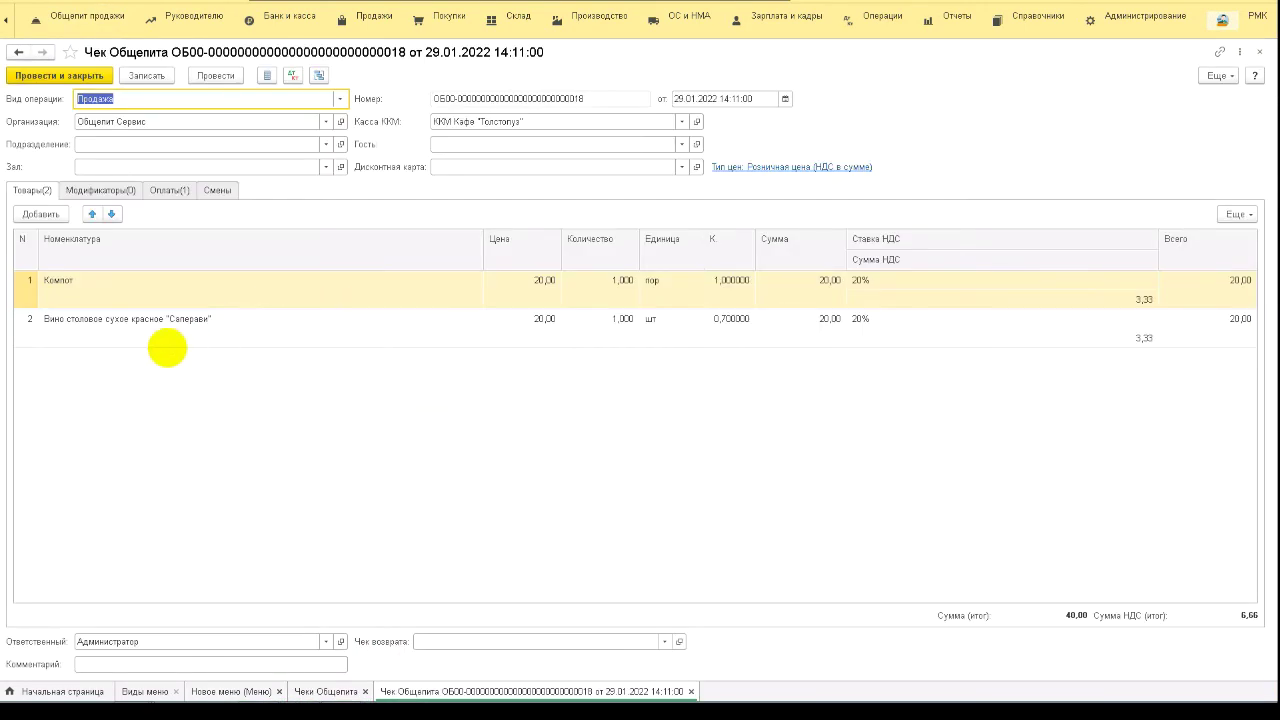
left_click(124, 330)
left_click(79, 296)
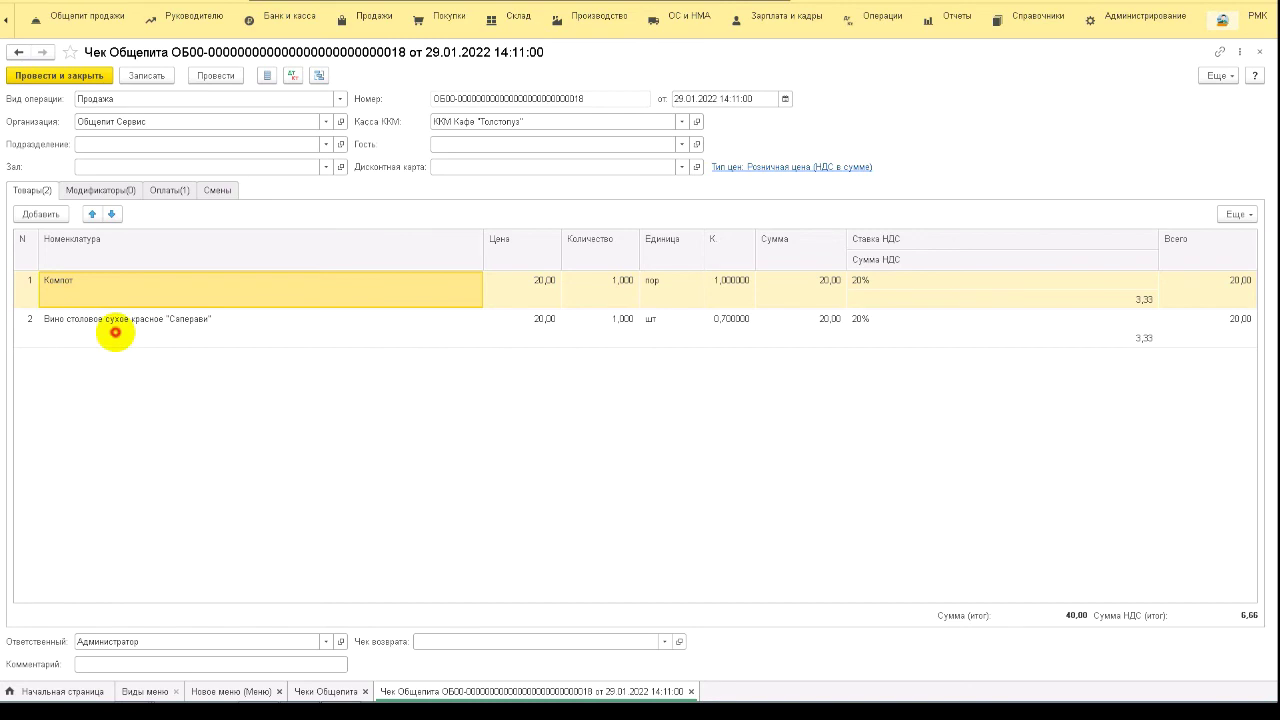
left_click(115, 330)
Look up the Компот line's product in the Номенклатура catalogue, check the wine line and close the receipt
left_click(99, 295)
left_click(99, 293)
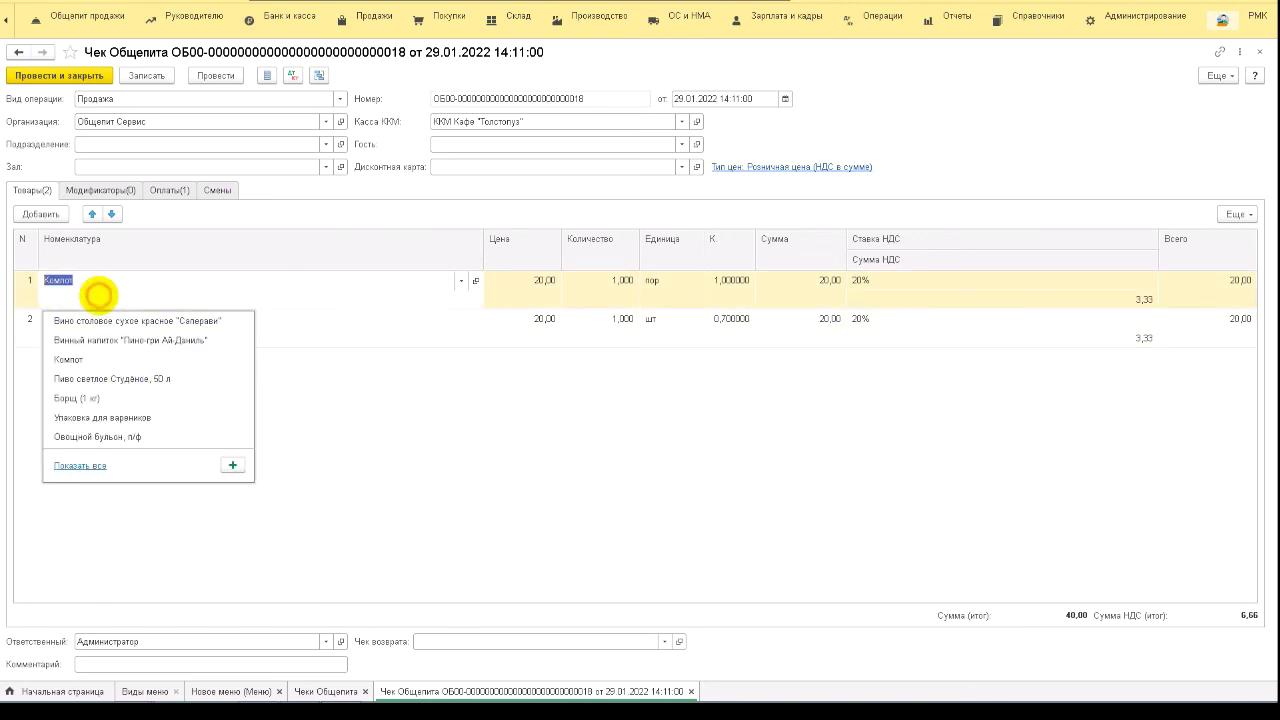
left_click(80, 462)
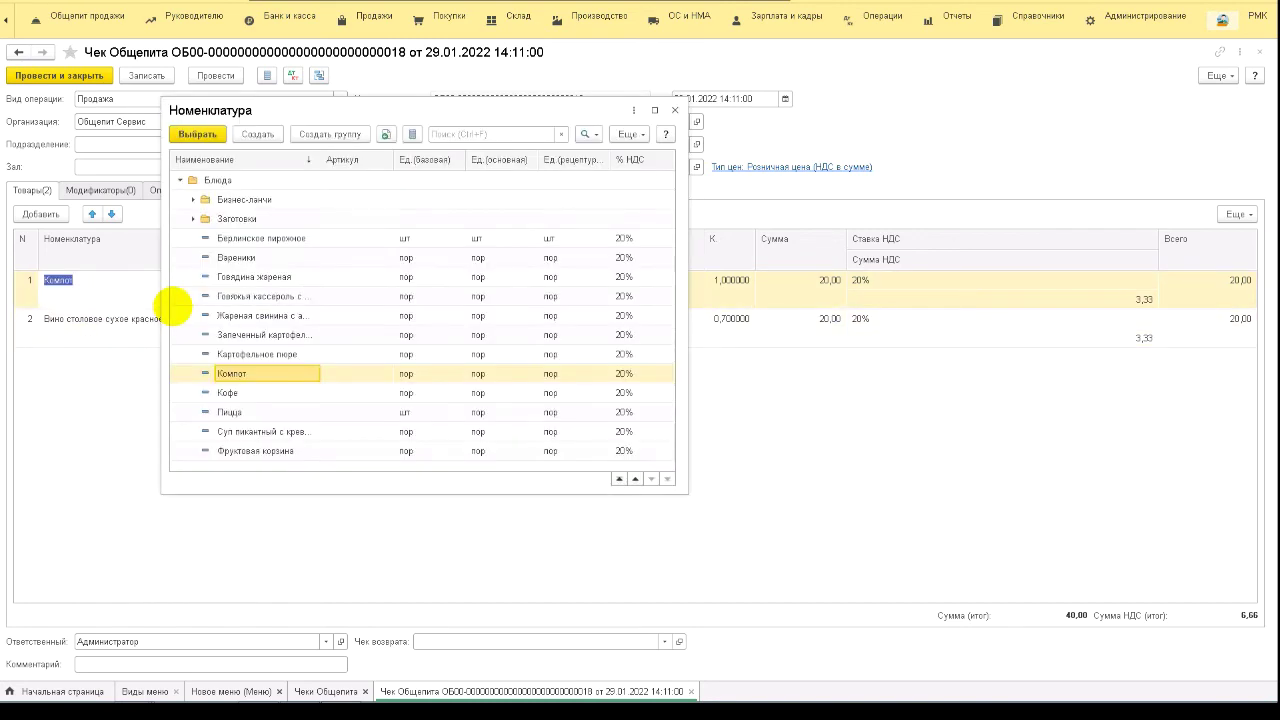
key("Escape")
left_click(180, 332)
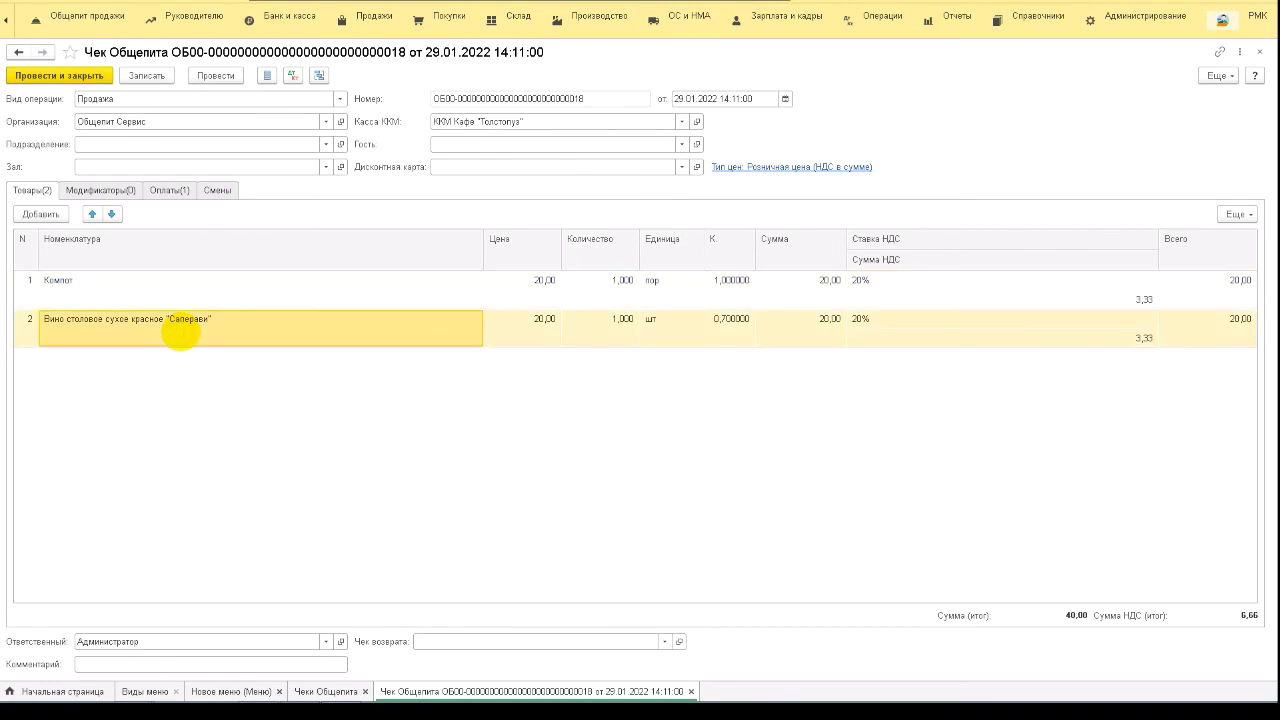
key("Escape")
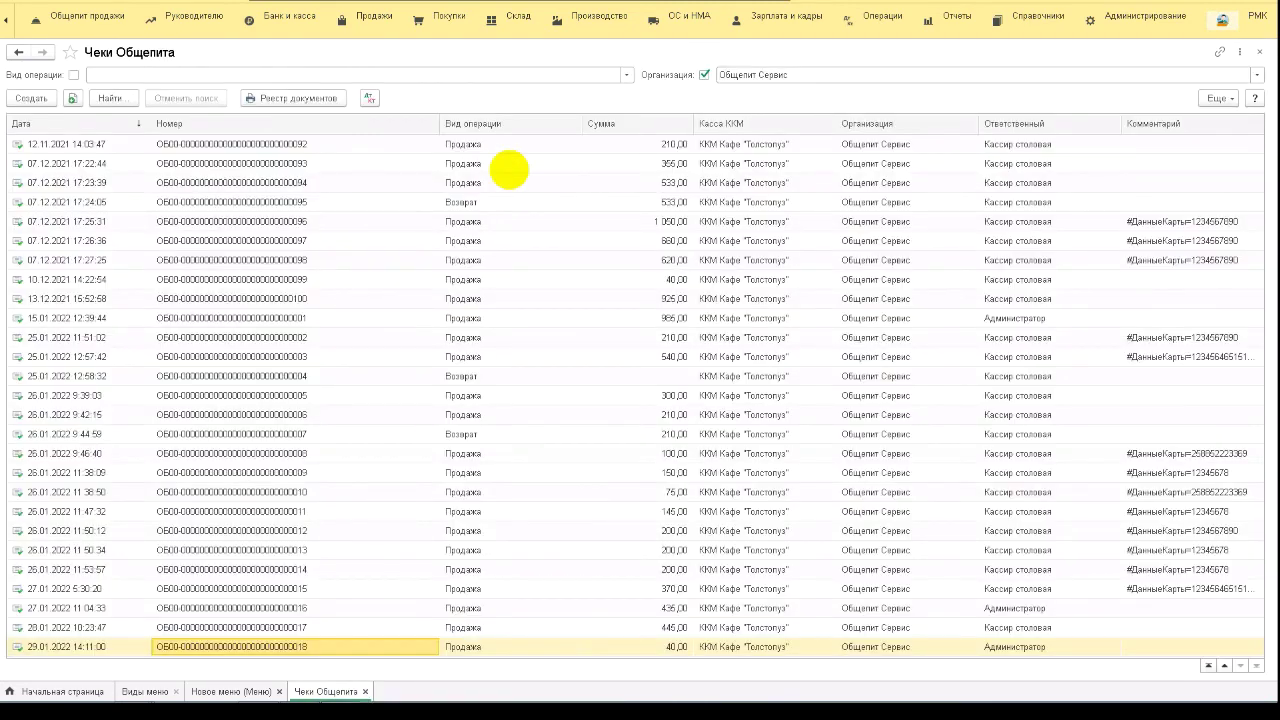
Examine the Компот and wine lines of the 29.01.2022 14:11:00 receipt in Розничные продажи (чеки) and close it
left_click(349, 10)
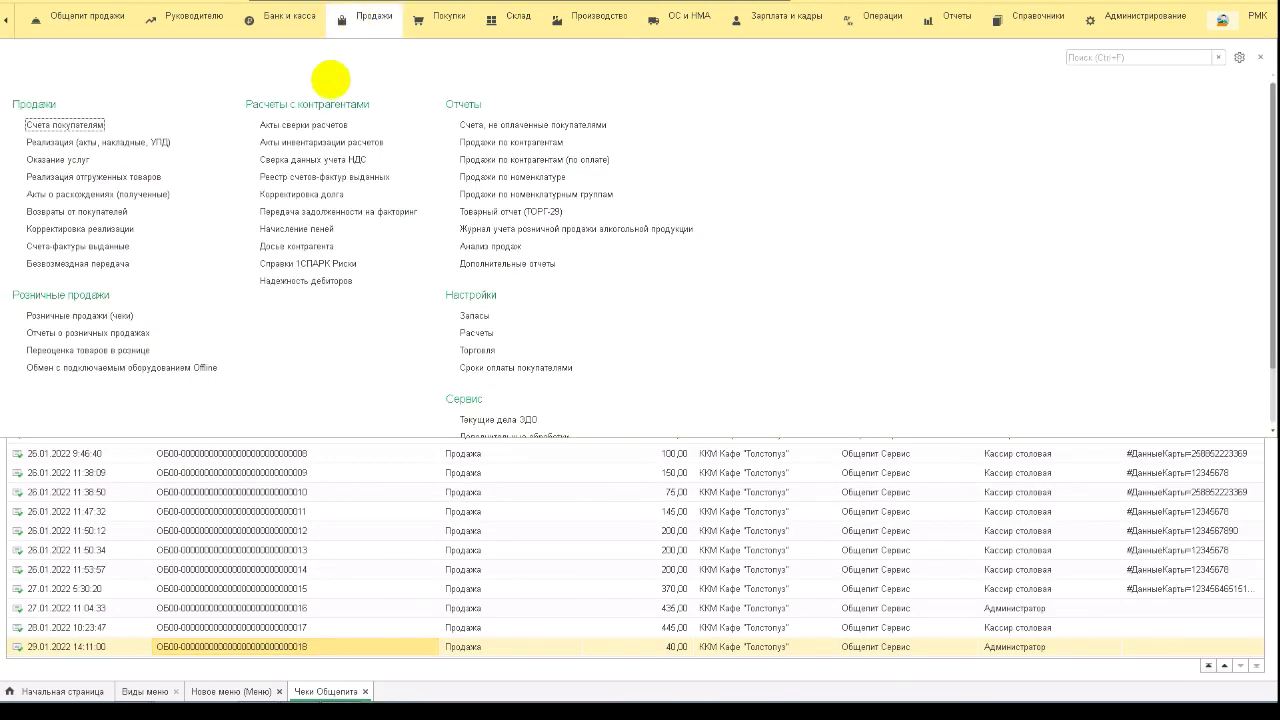
left_click(93, 316)
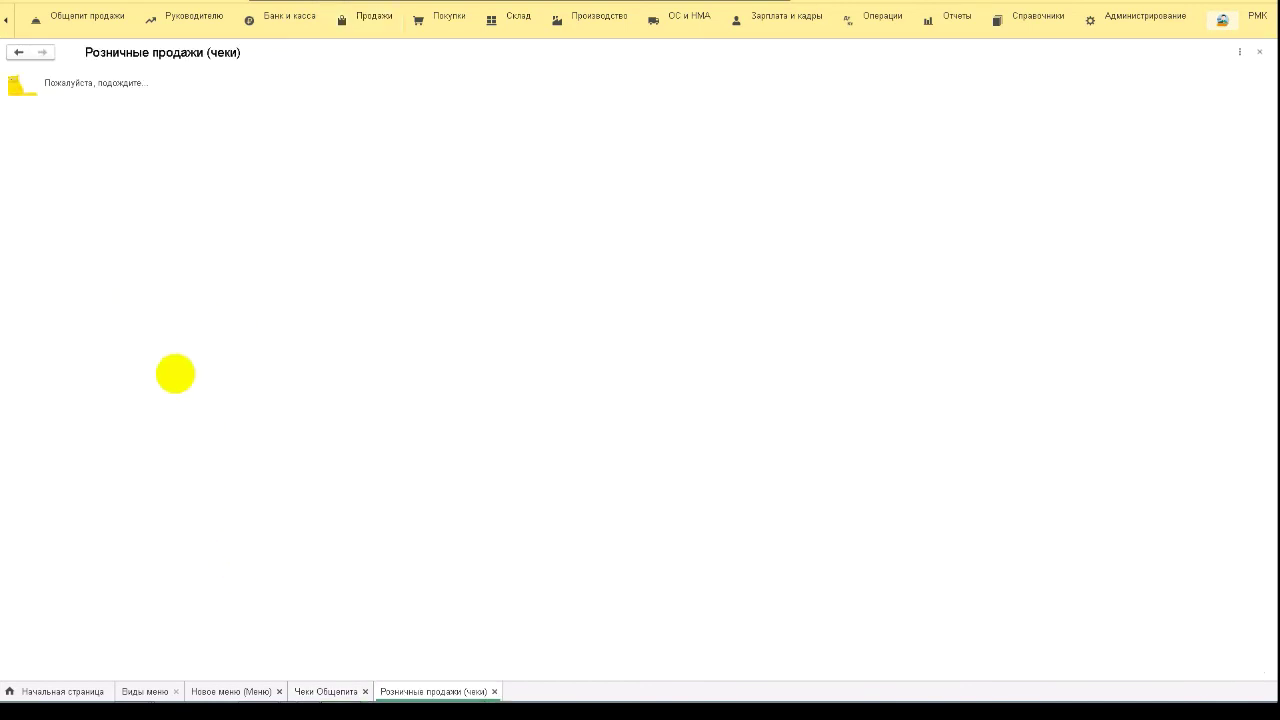
double_click(195, 648)
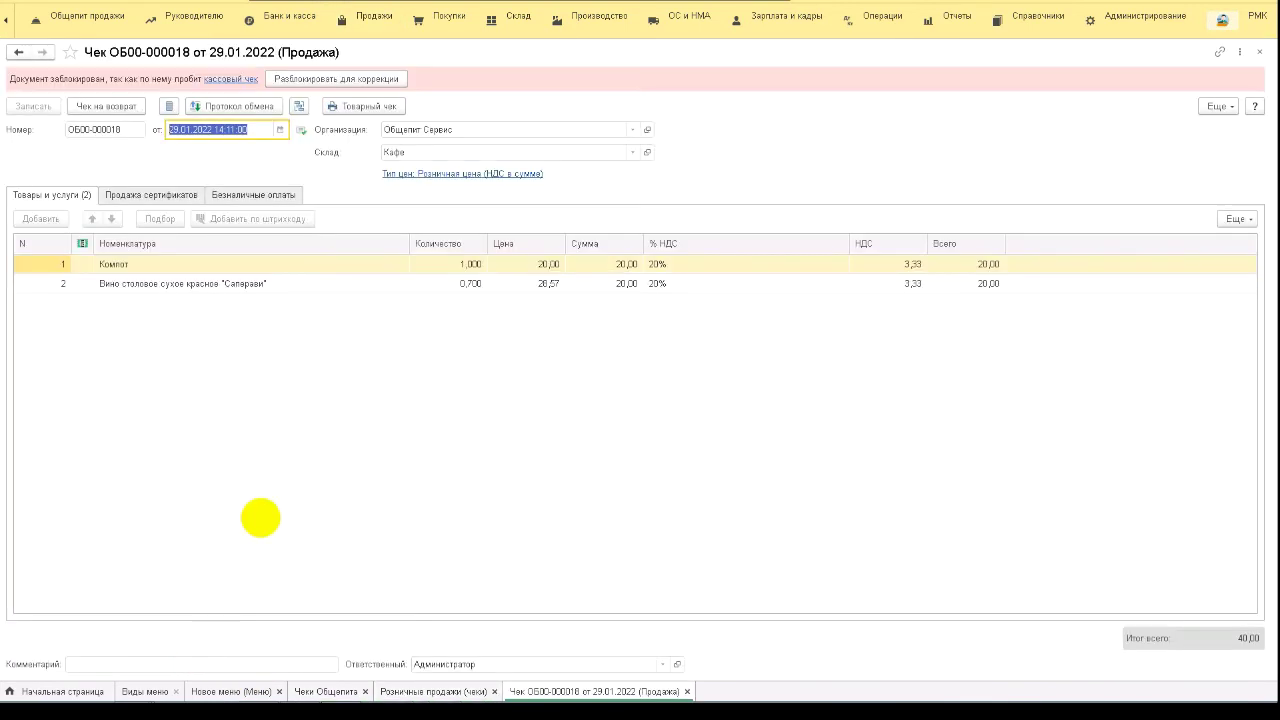
left_click(189, 263)
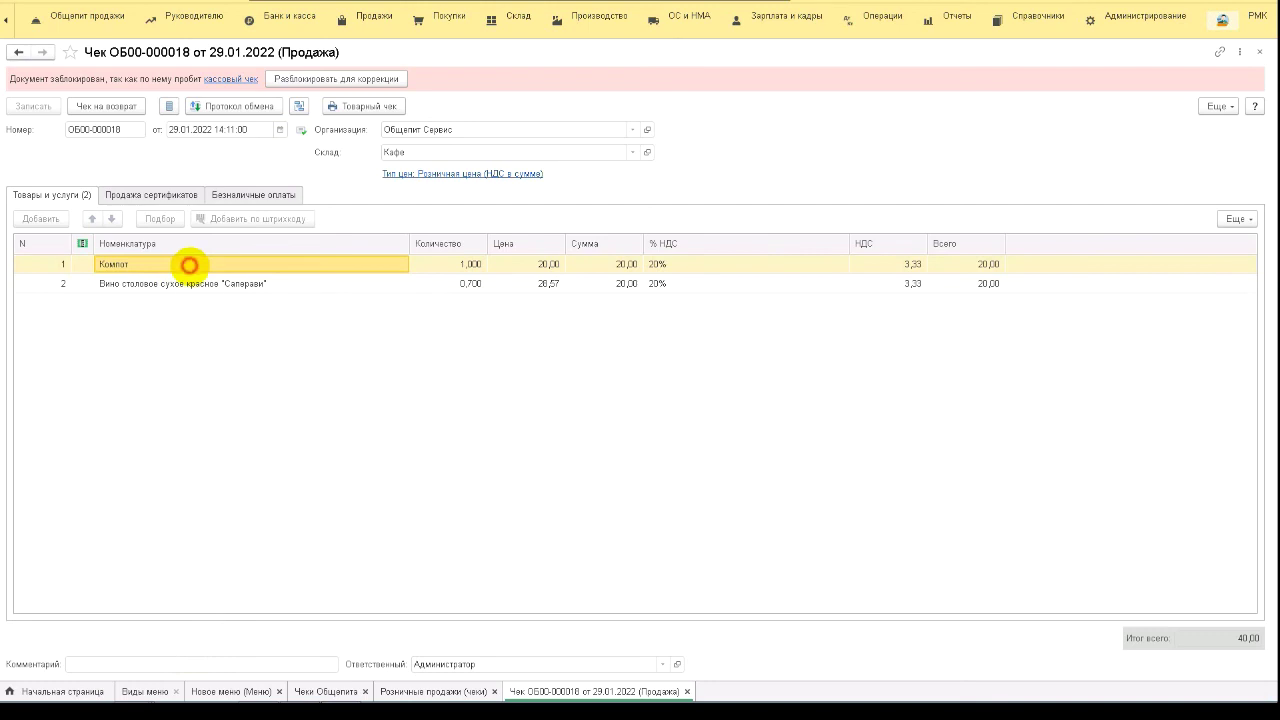
left_click(201, 285)
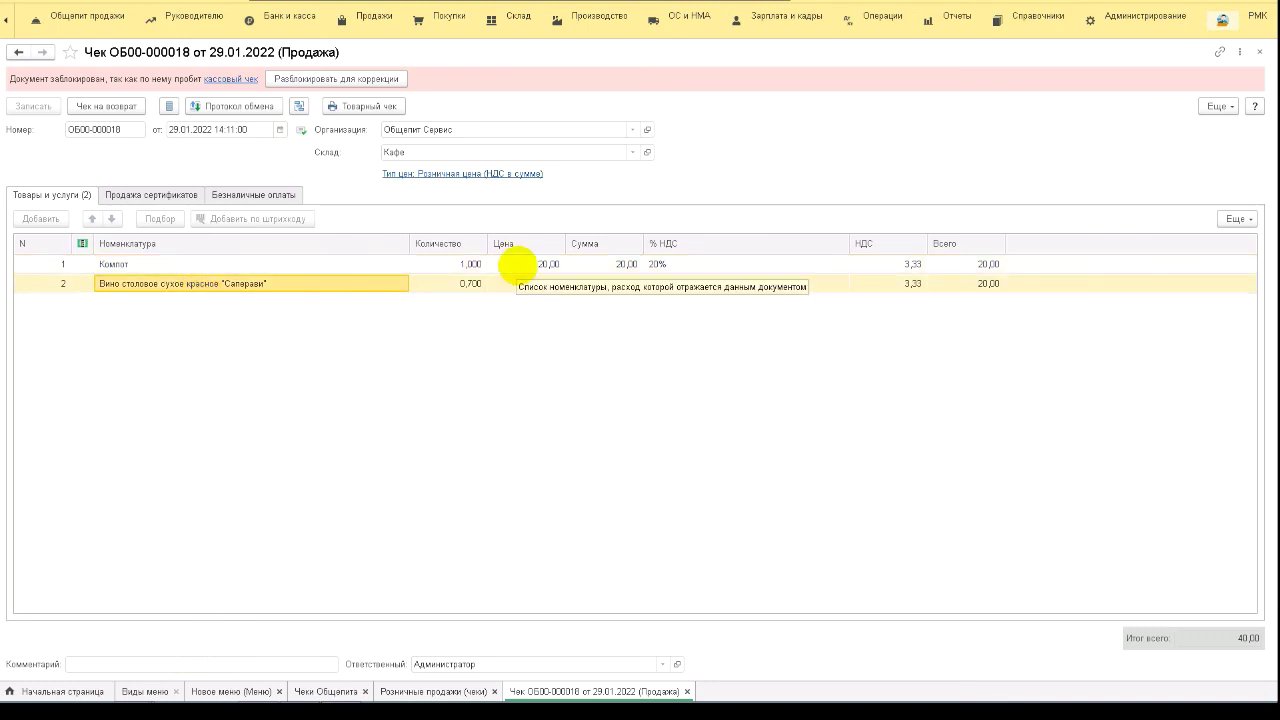
left_click(1259, 51)
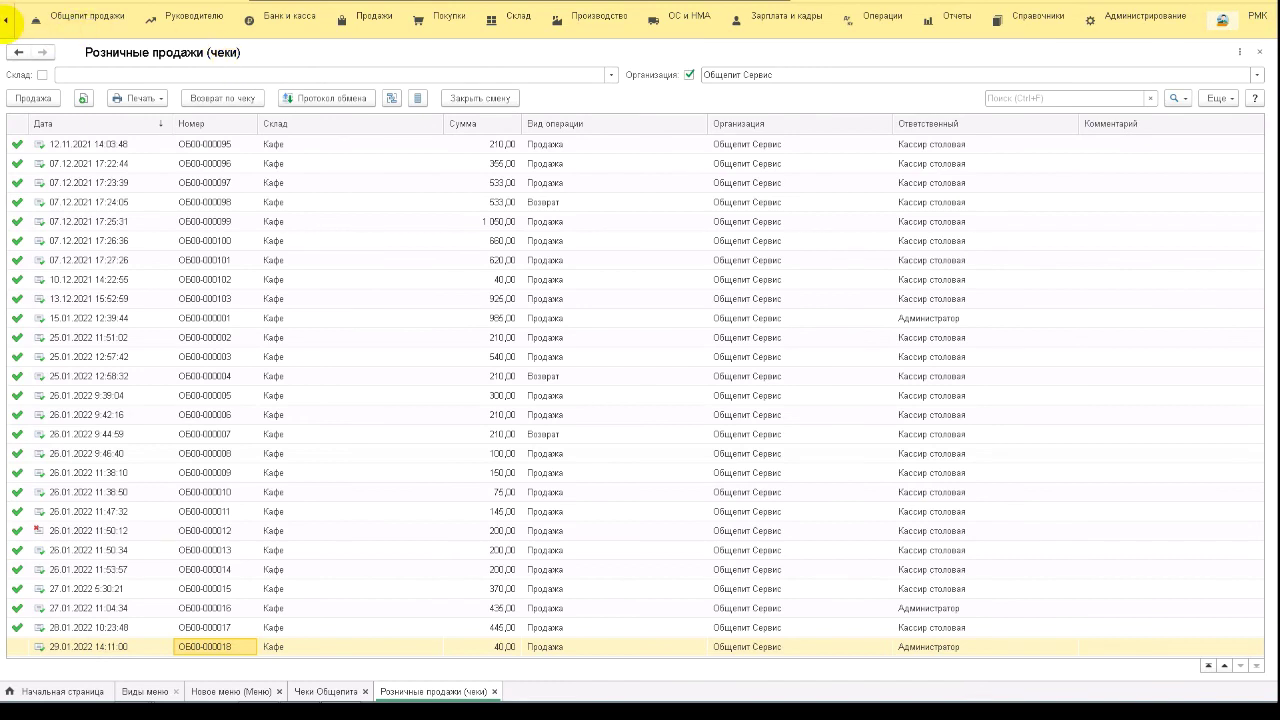
Open the menu of Новое меню through its Виды меню card and collapse the Напитки and Группа1 groups
left_click(6, 19)
left_click(118, 15)
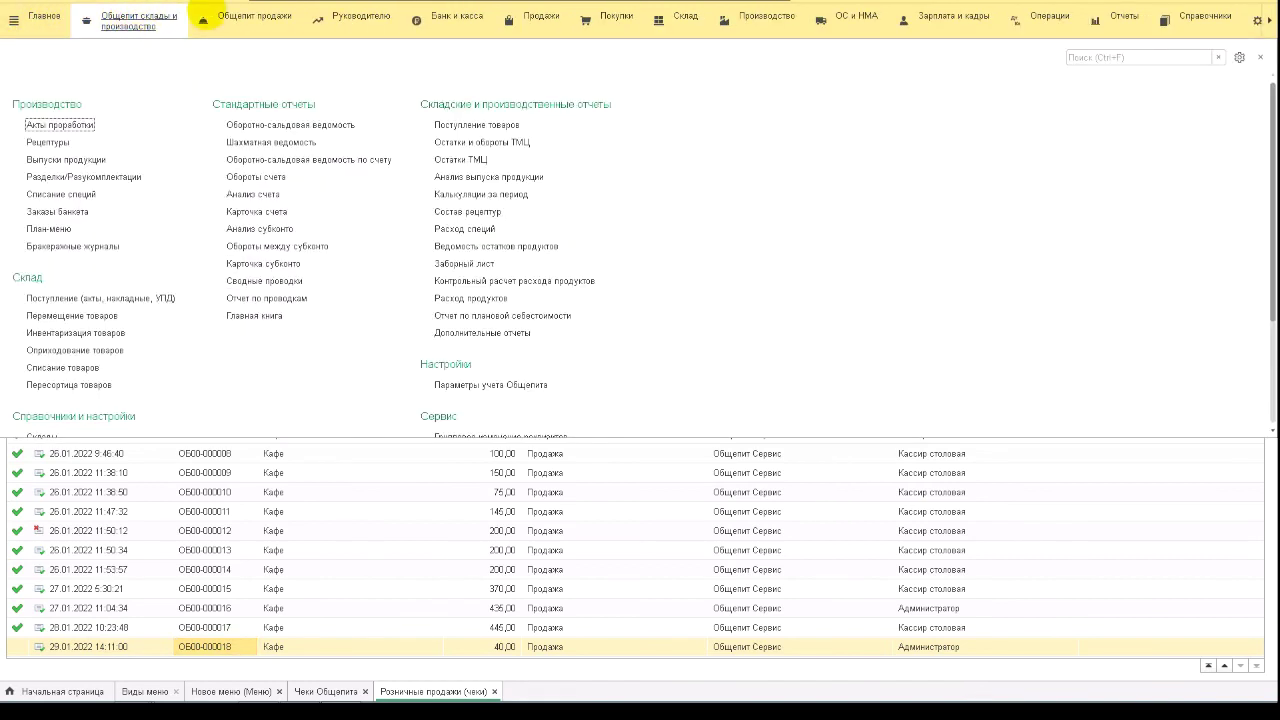
left_click(235, 15)
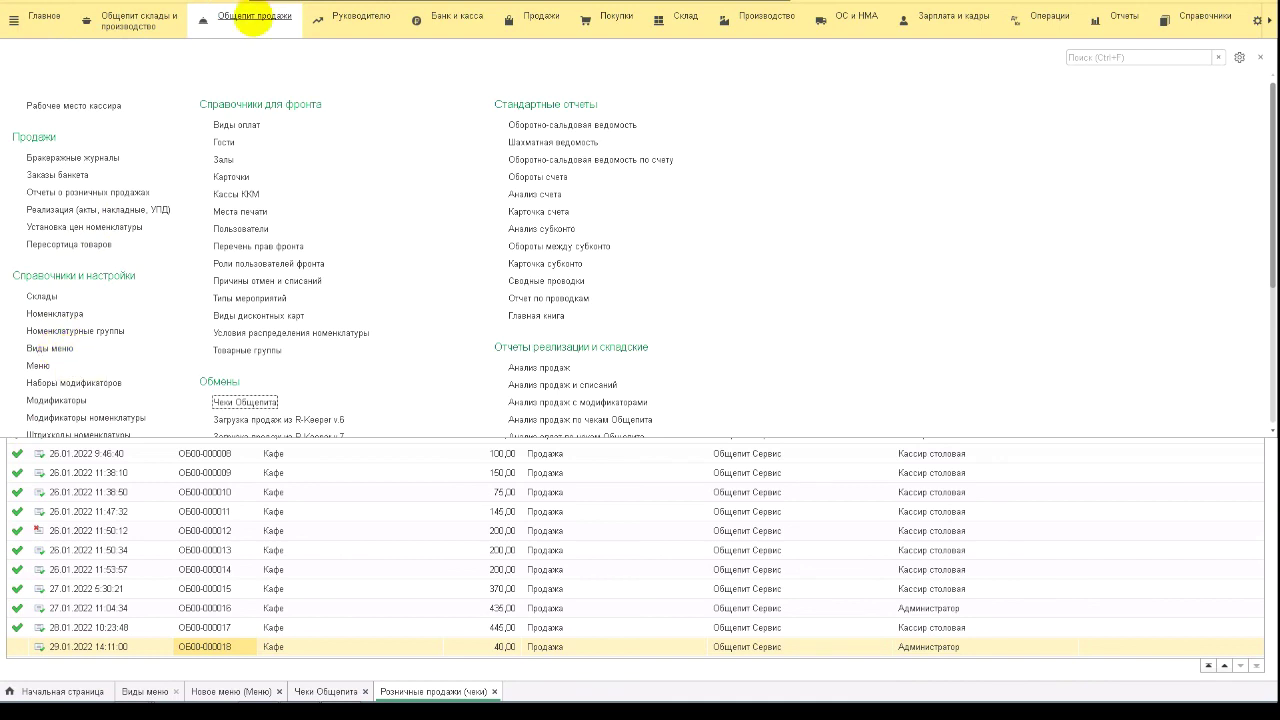
left_click(60, 348)
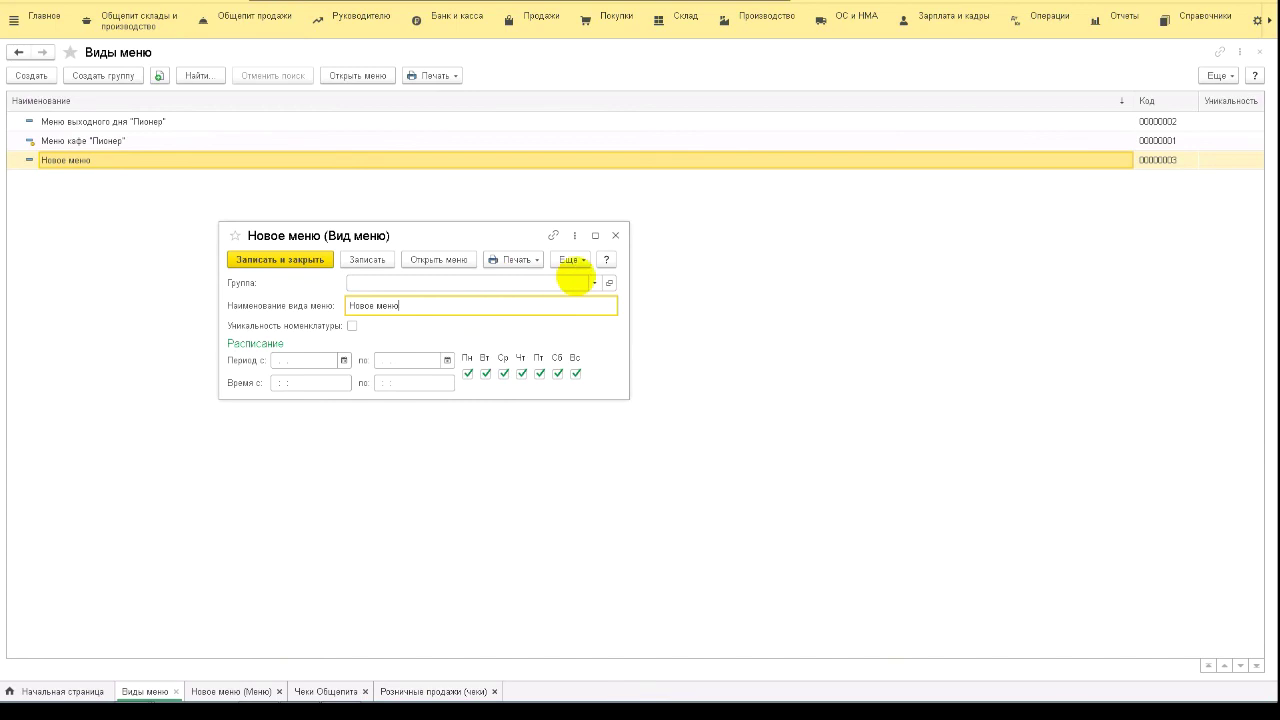
left_click(615, 235)
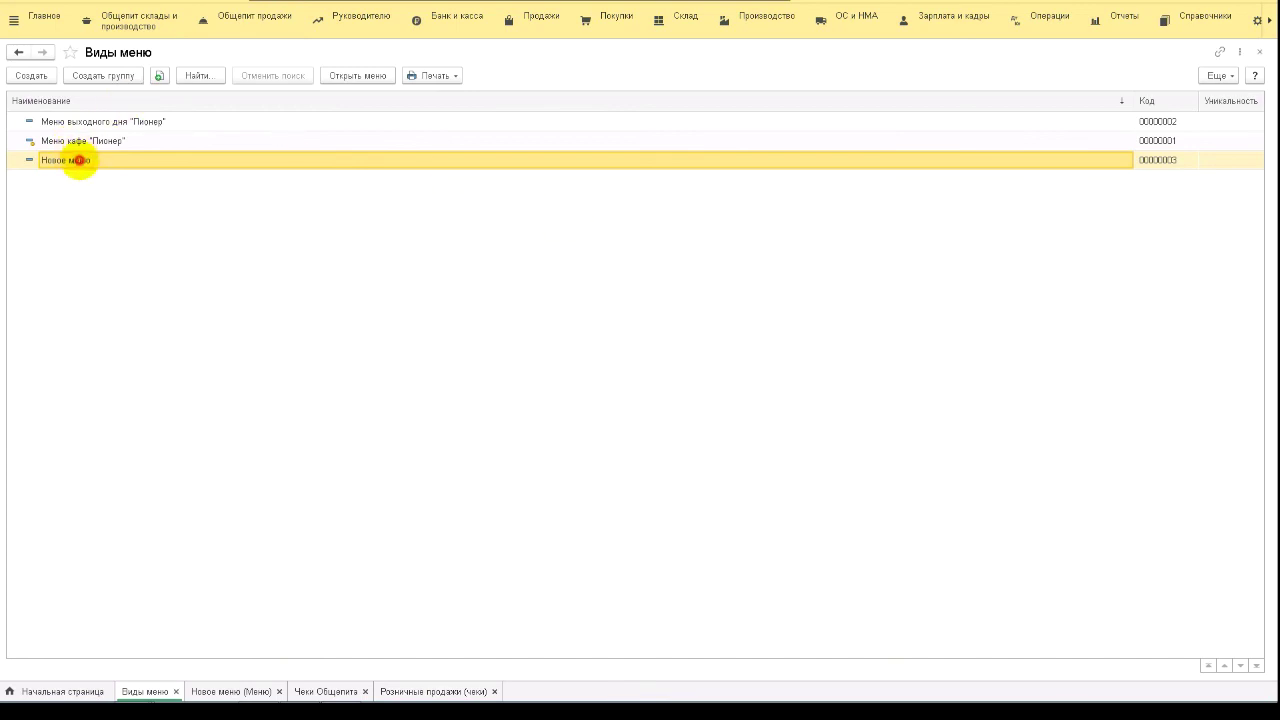
double_click(78, 160)
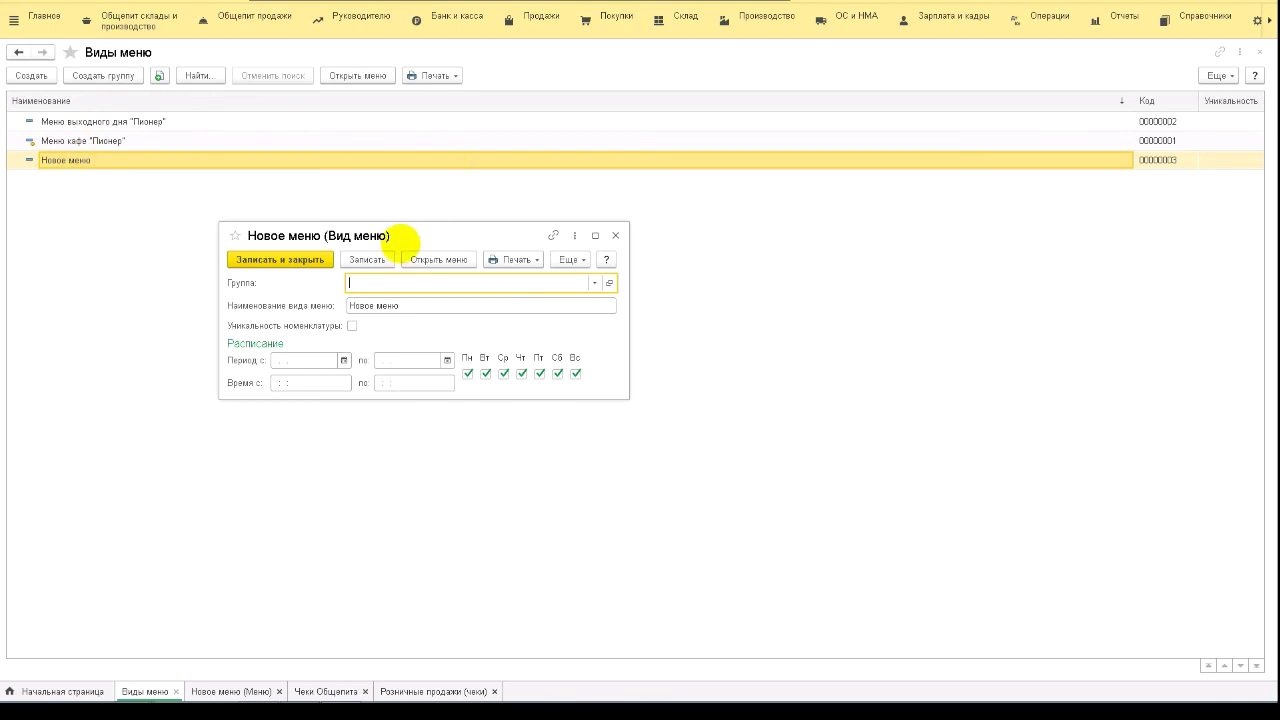
left_click(450, 260)
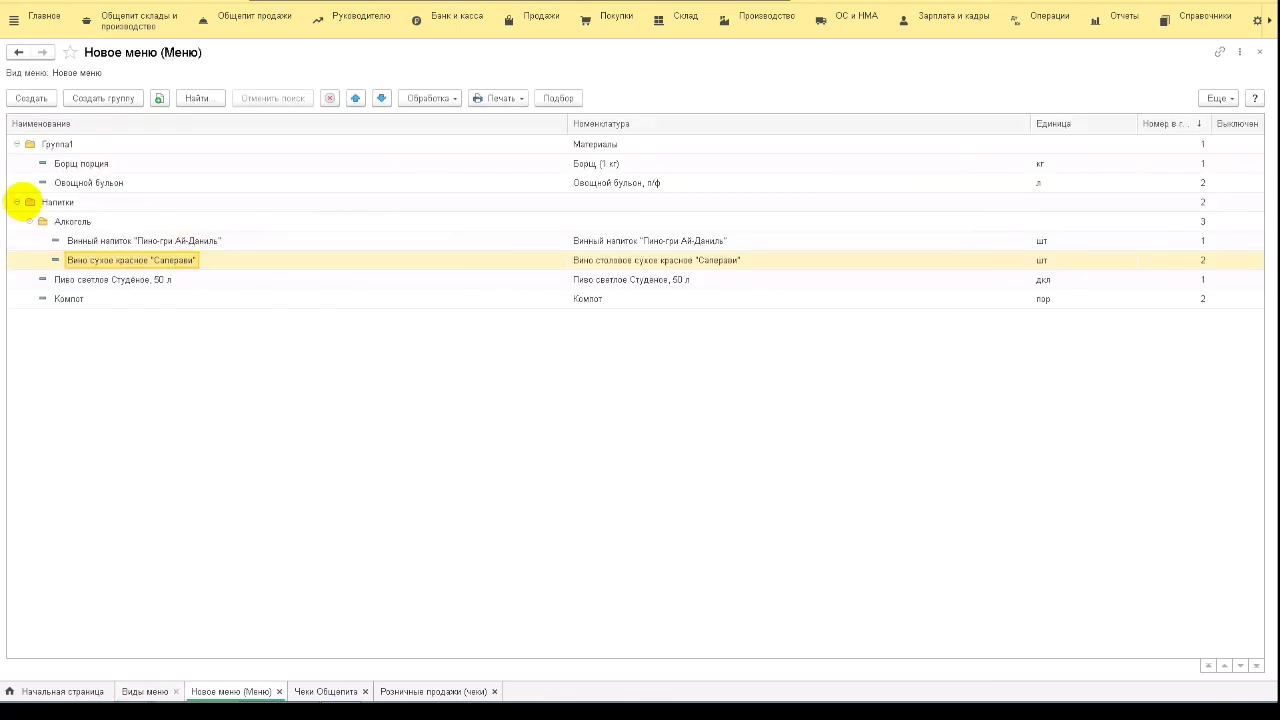
left_click(15, 203)
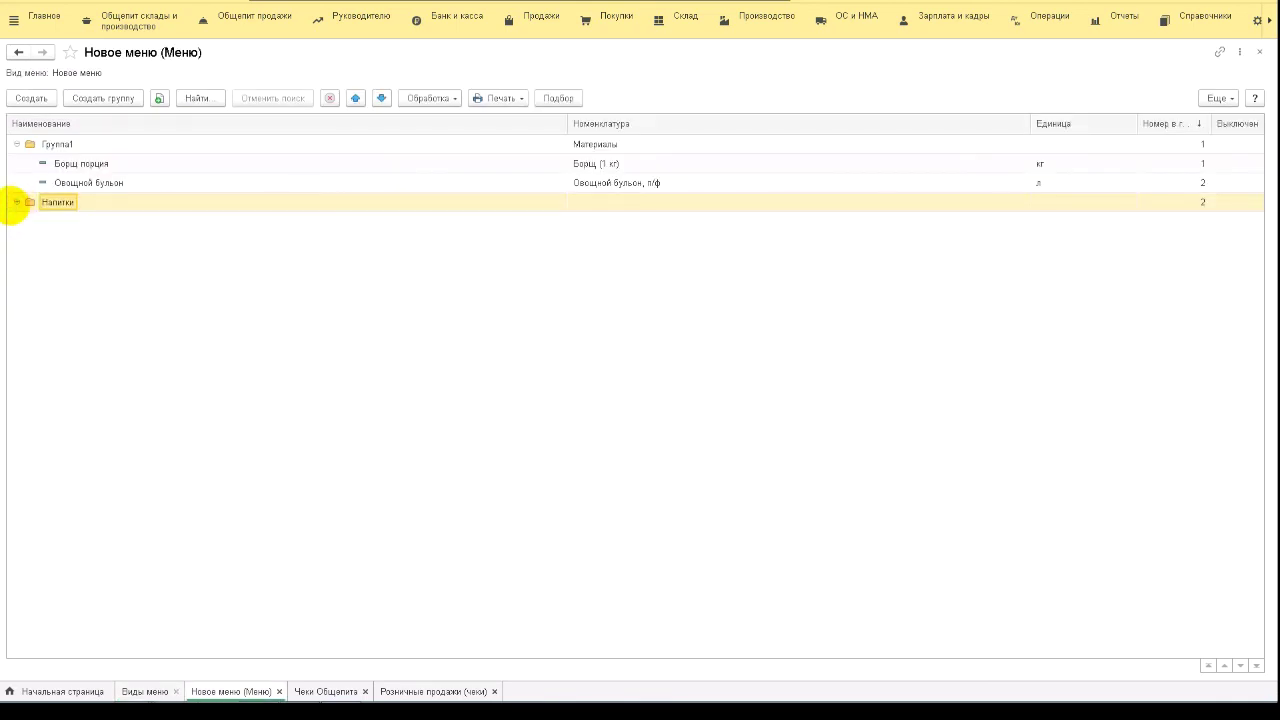
left_click(16, 144)
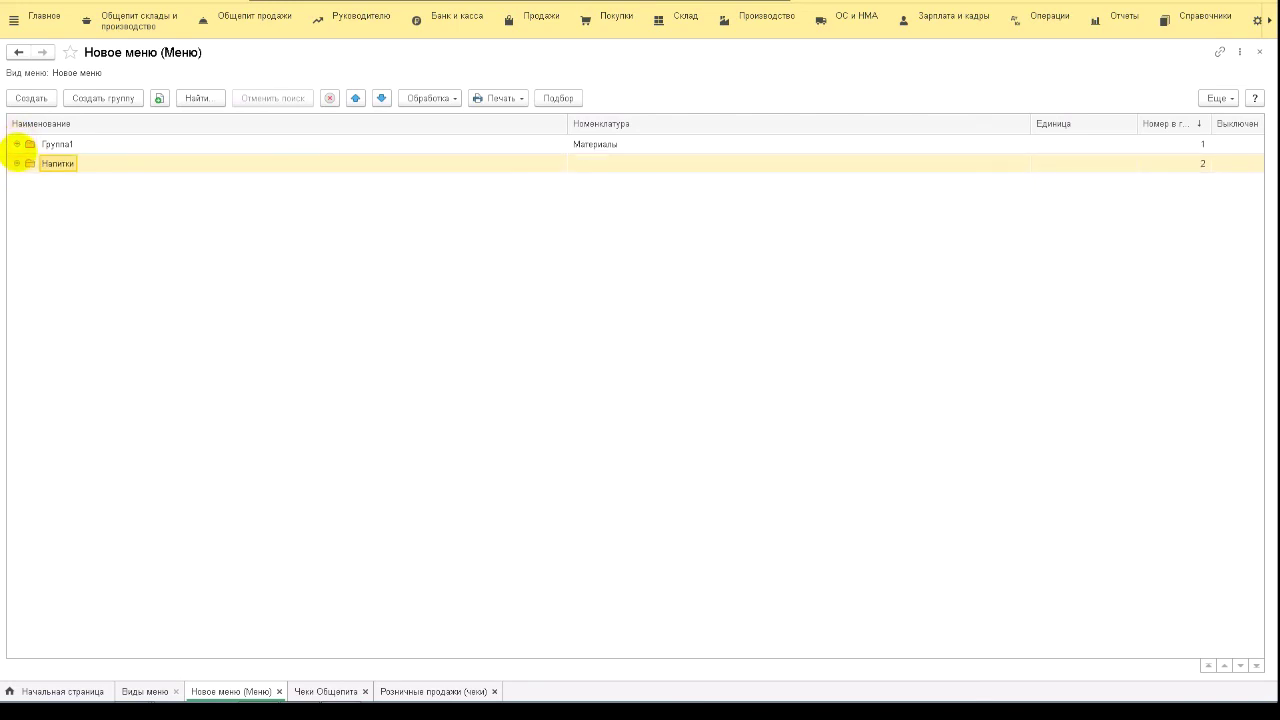